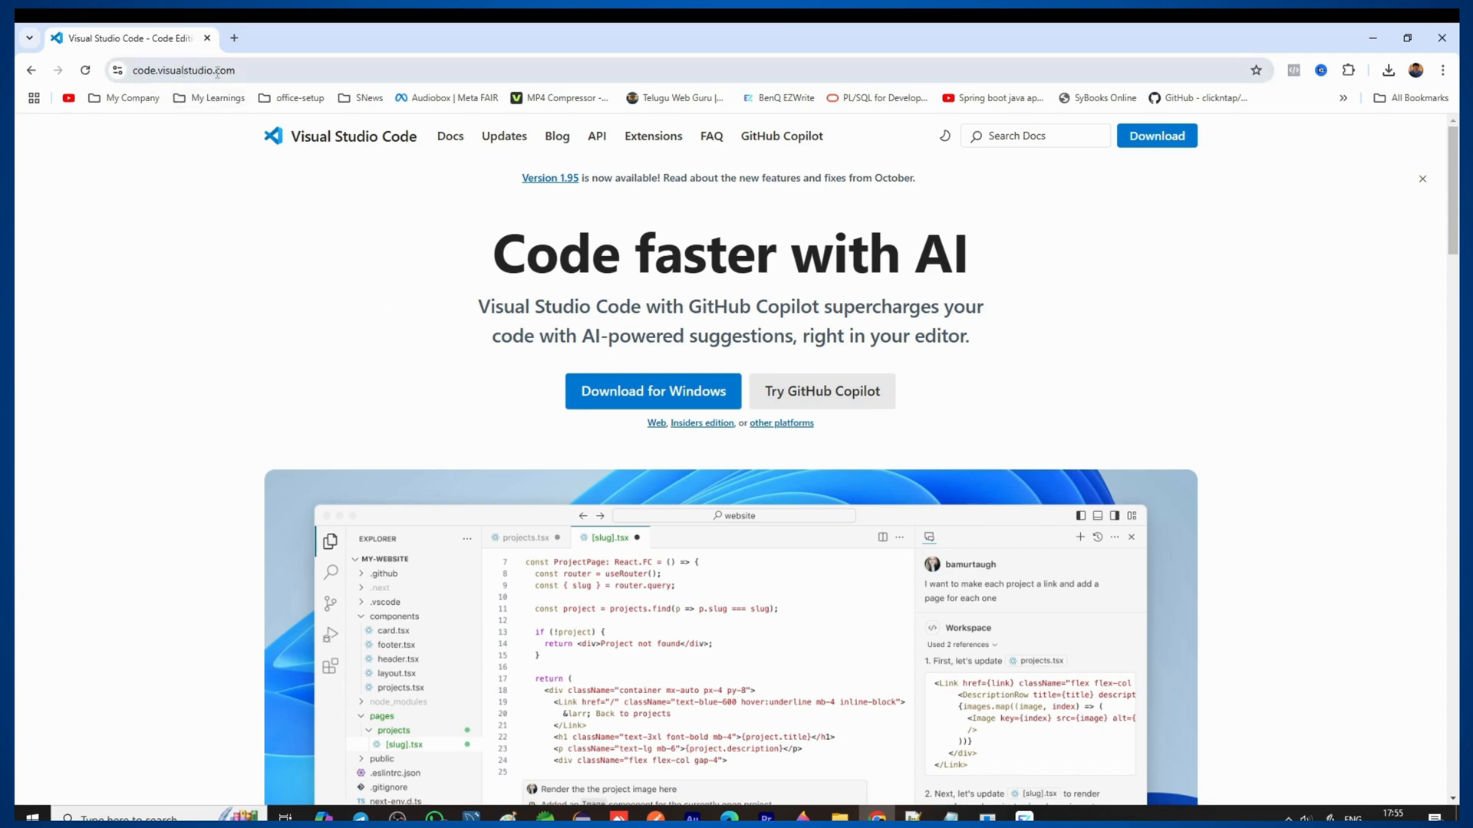
# - Download the Windows installer for Visual Studio Code from code.visualstudio.com and run it
pyautogui.click(253, 72)
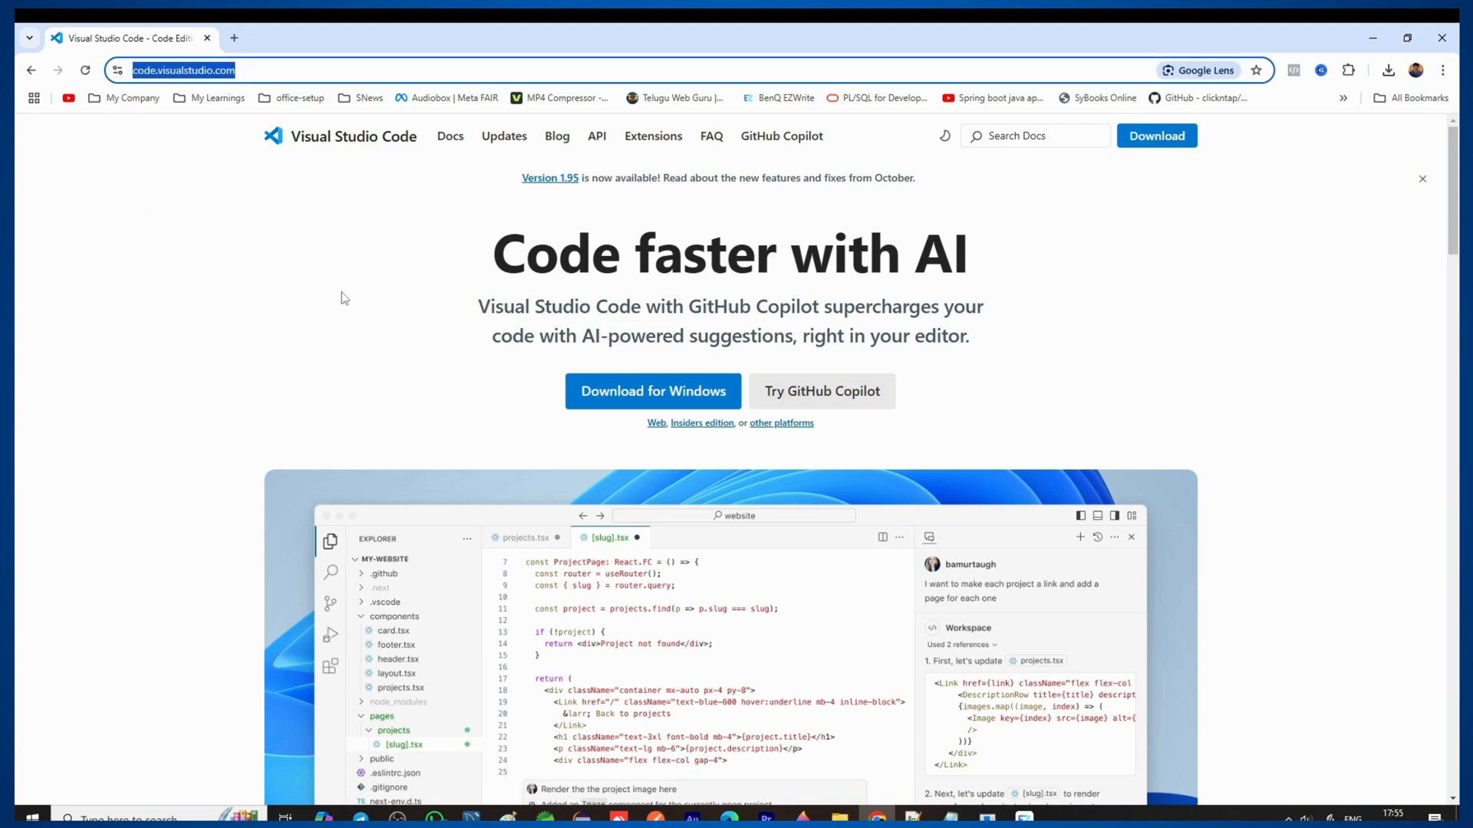
pyautogui.click(175, 289)
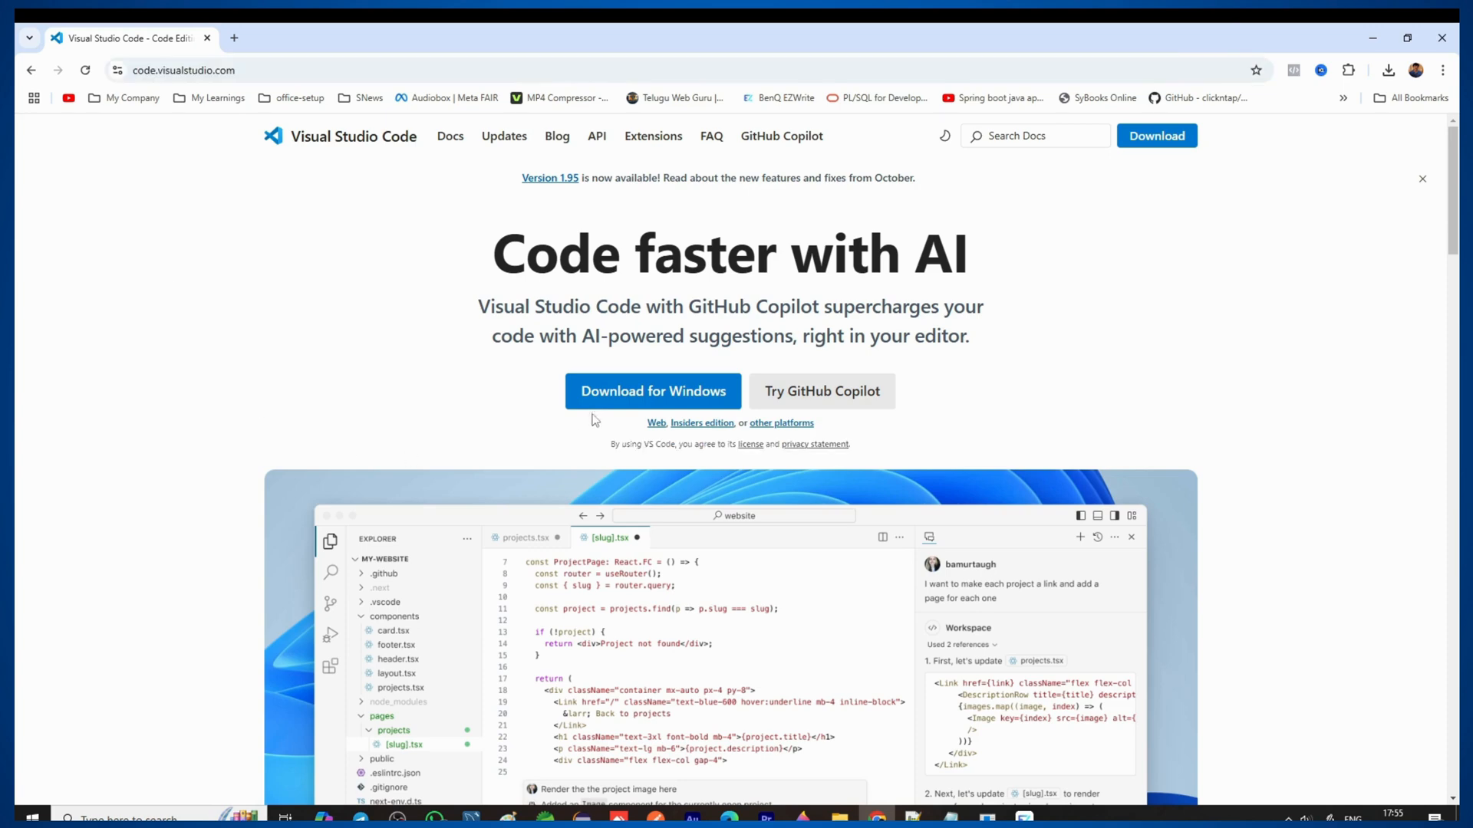
pyautogui.click(639, 395)
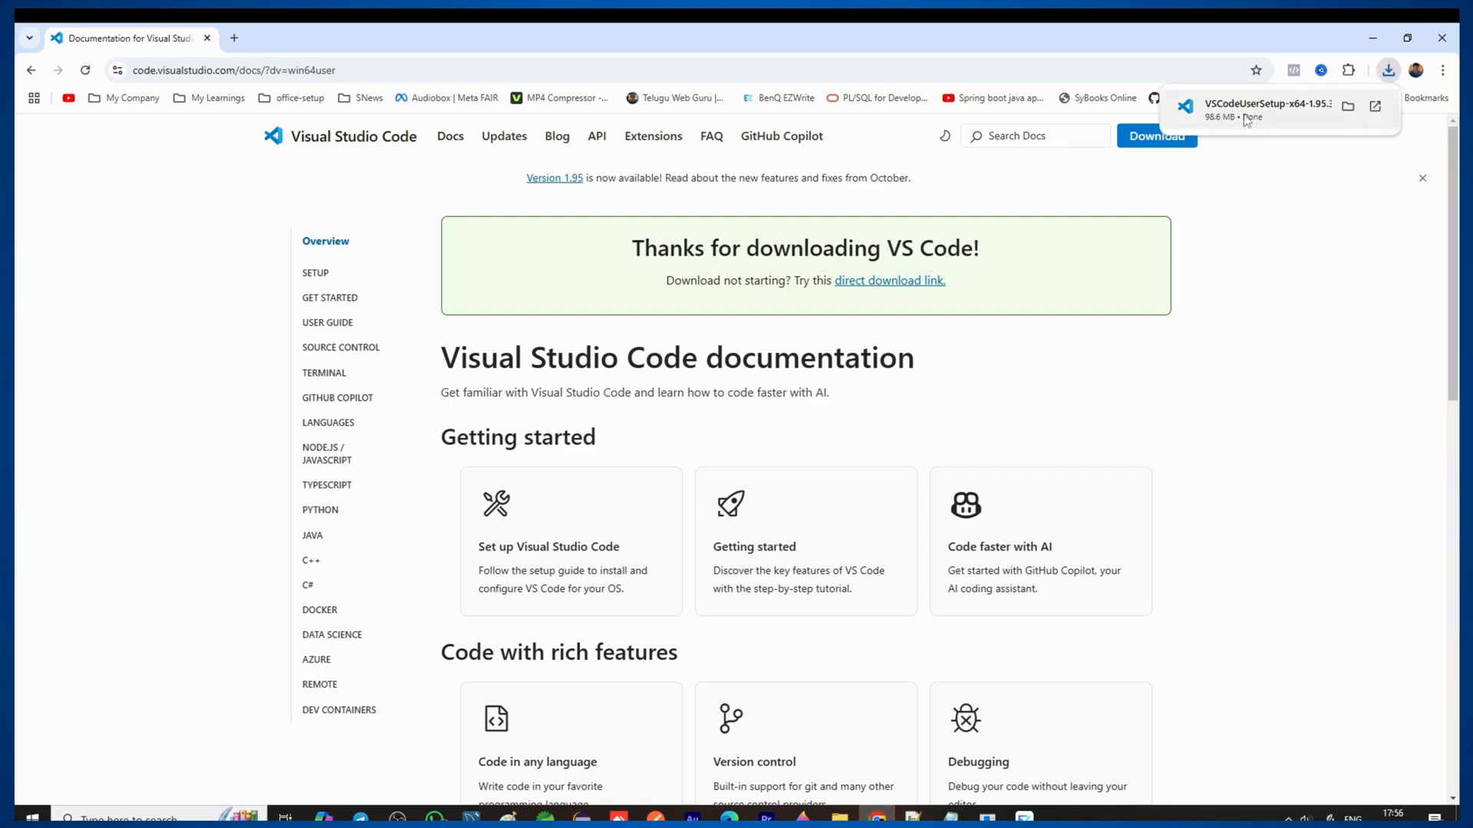
pyautogui.click(1248, 112)
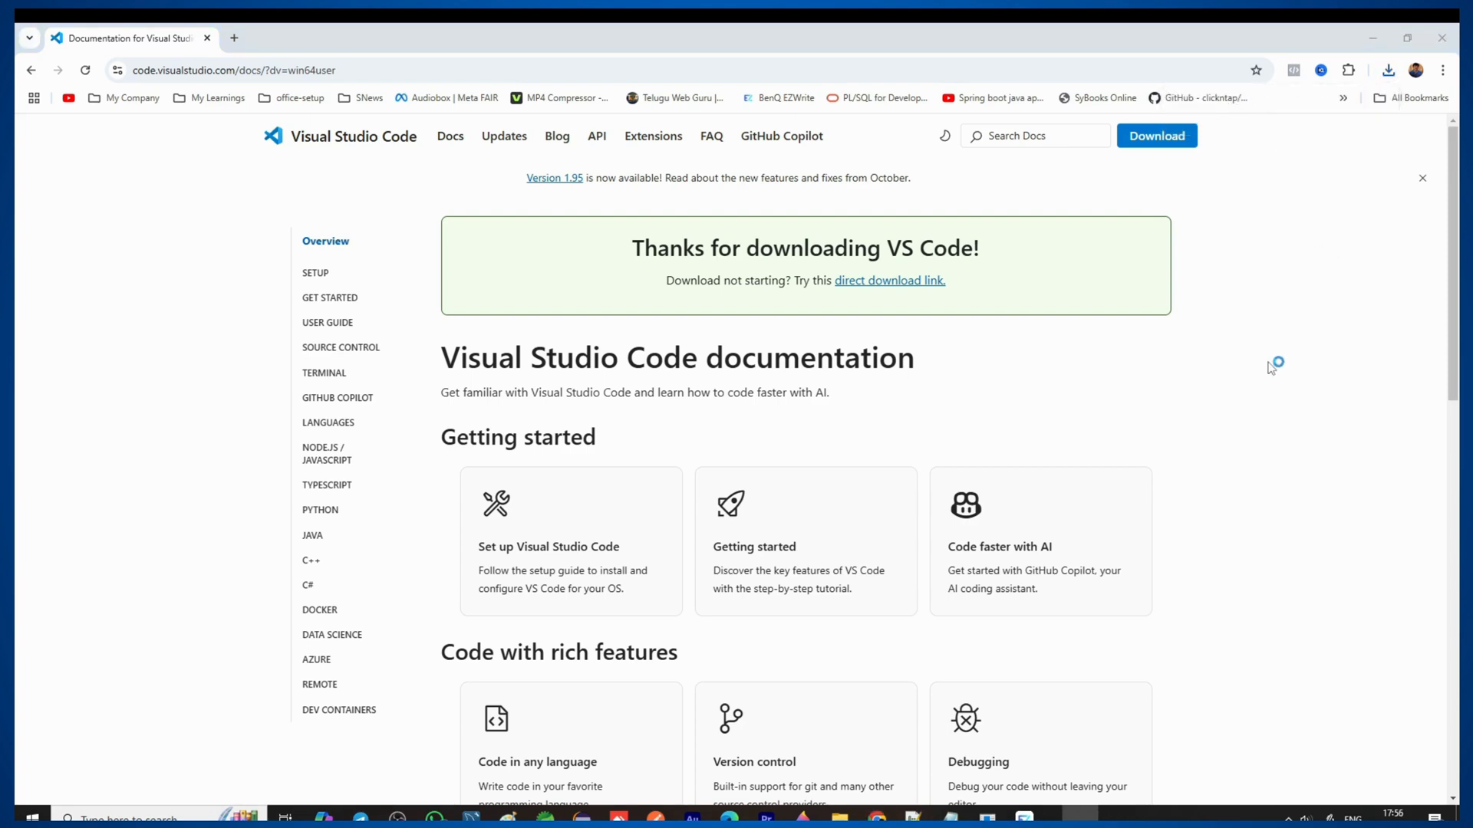
# - Install Visual Studio Code with the license accepted, default folders and all additional tasks enabled, and launch it on finishing setup
pyautogui.click(548, 523)
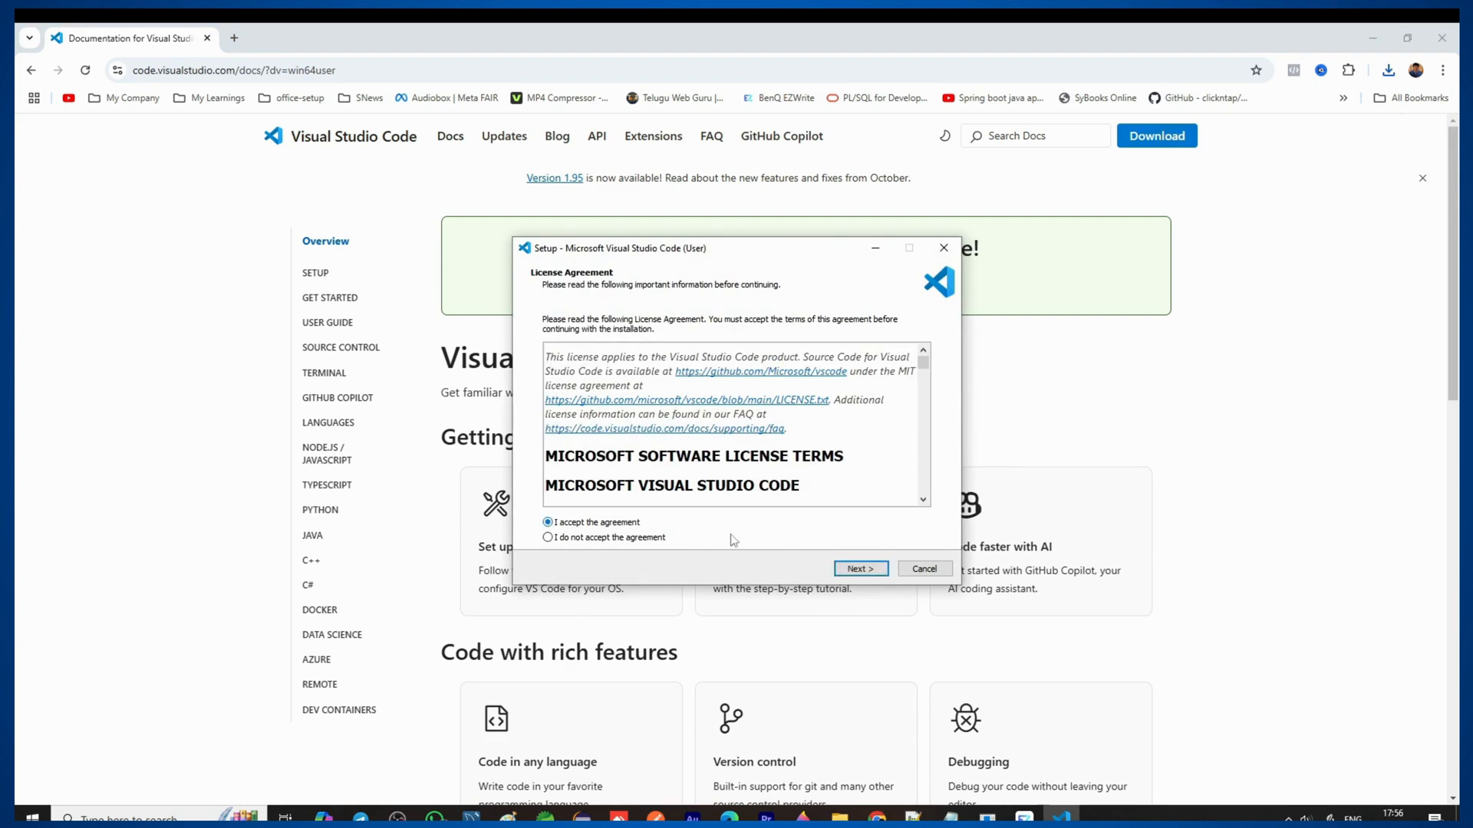
pyautogui.click(857, 569)
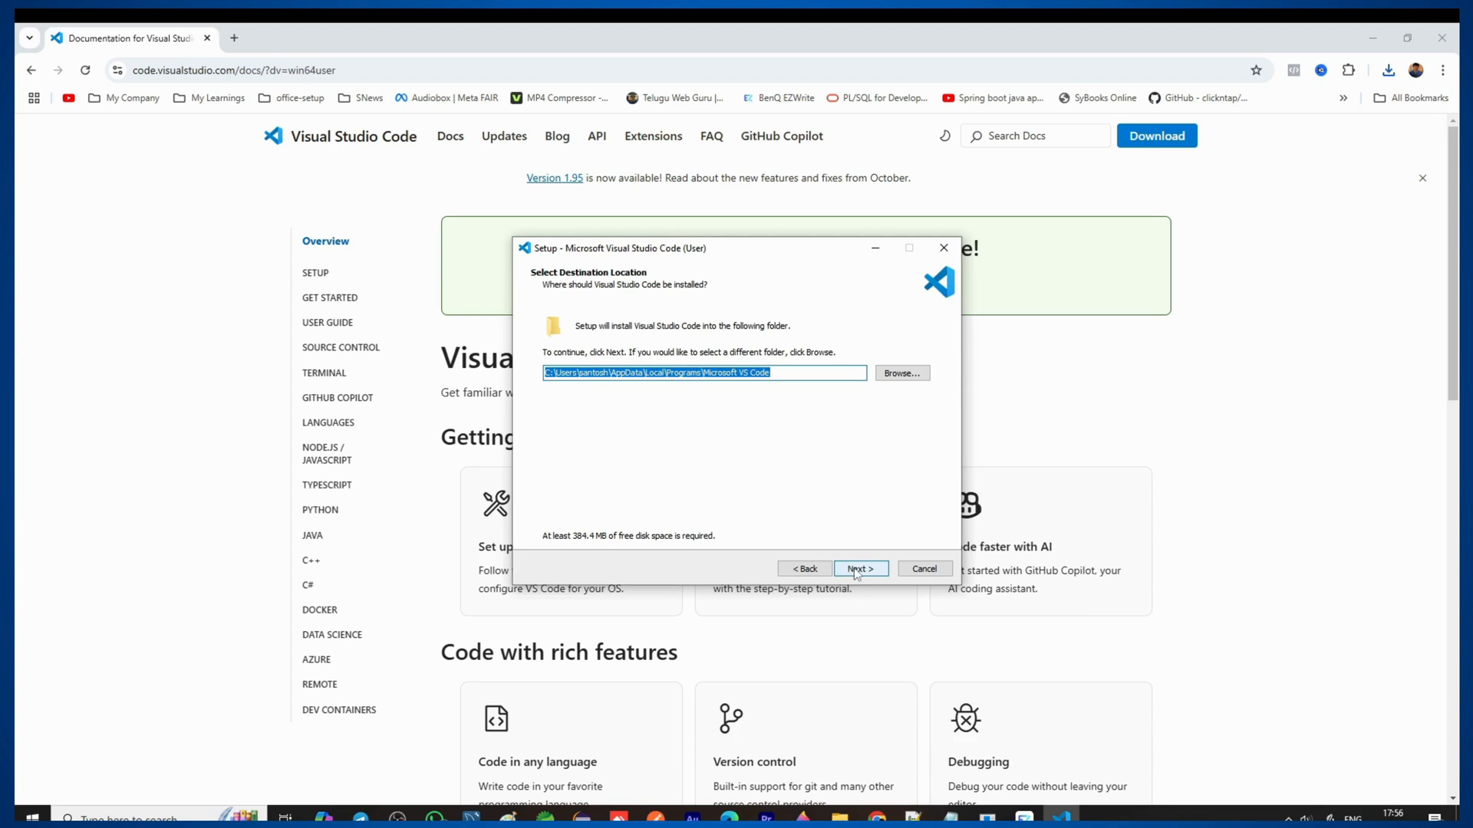
pyautogui.click(859, 570)
pyautogui.click(866, 574)
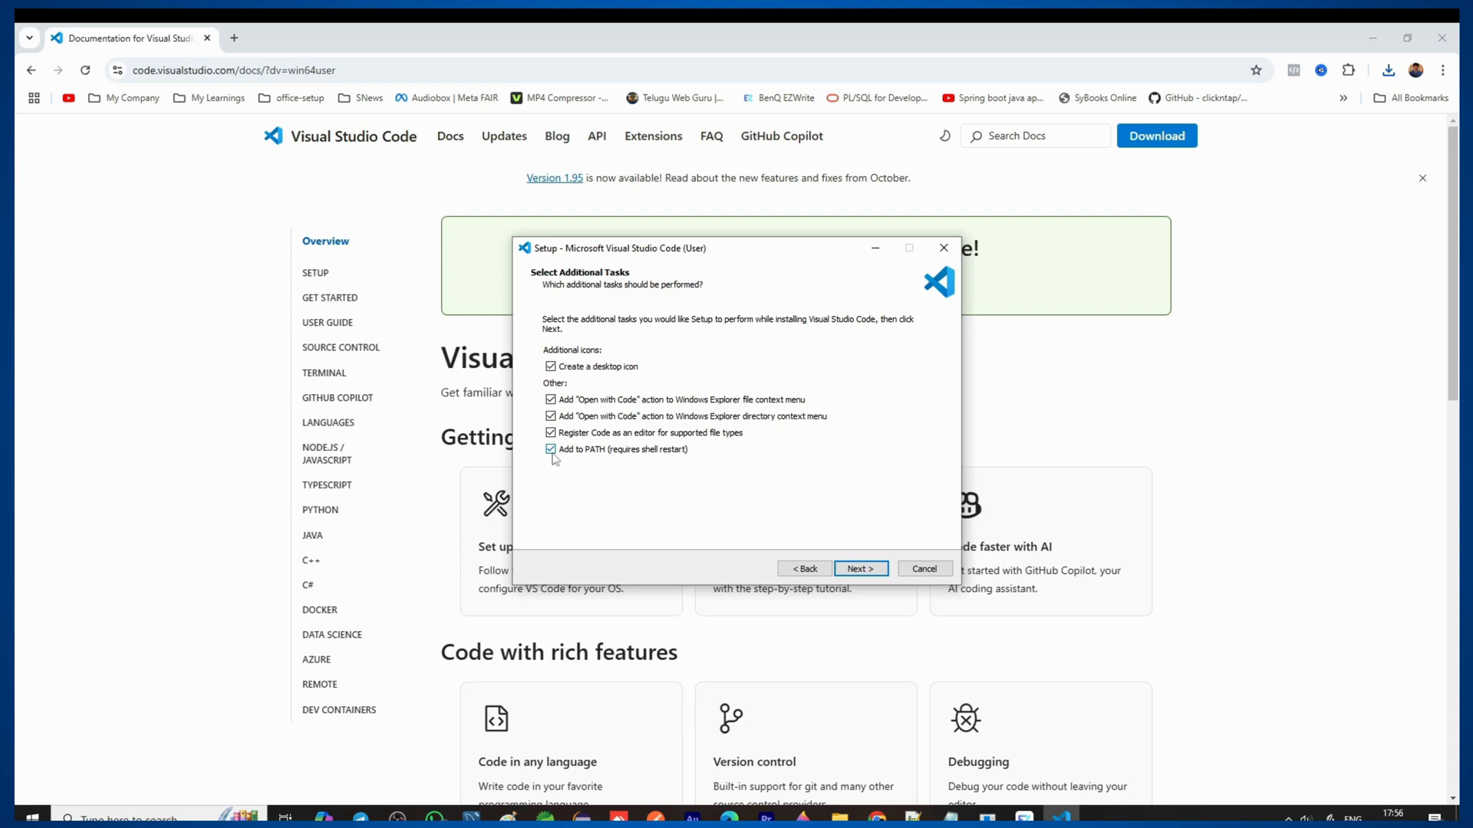
pyautogui.click(864, 572)
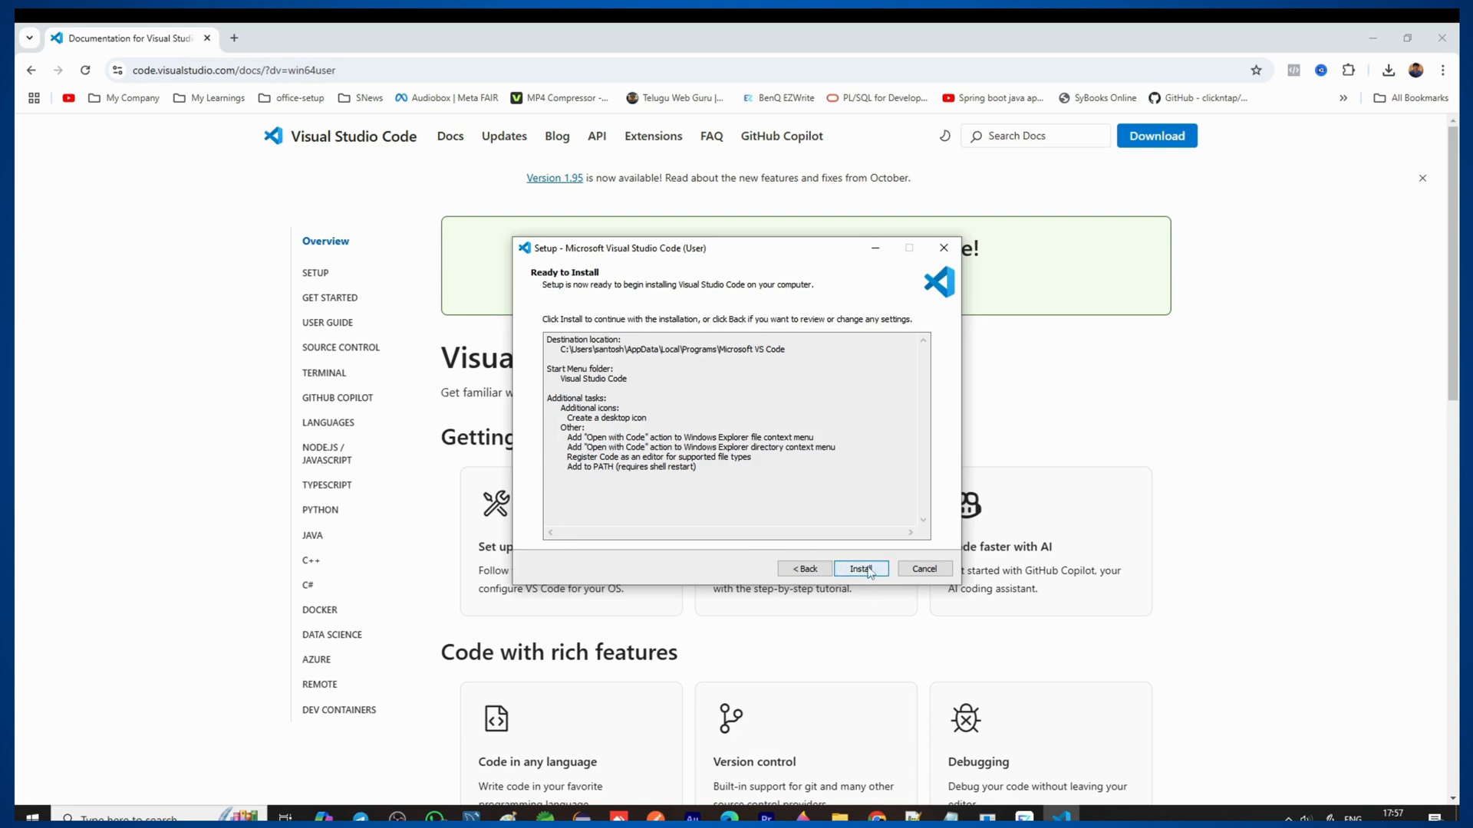
pyautogui.click(860, 568)
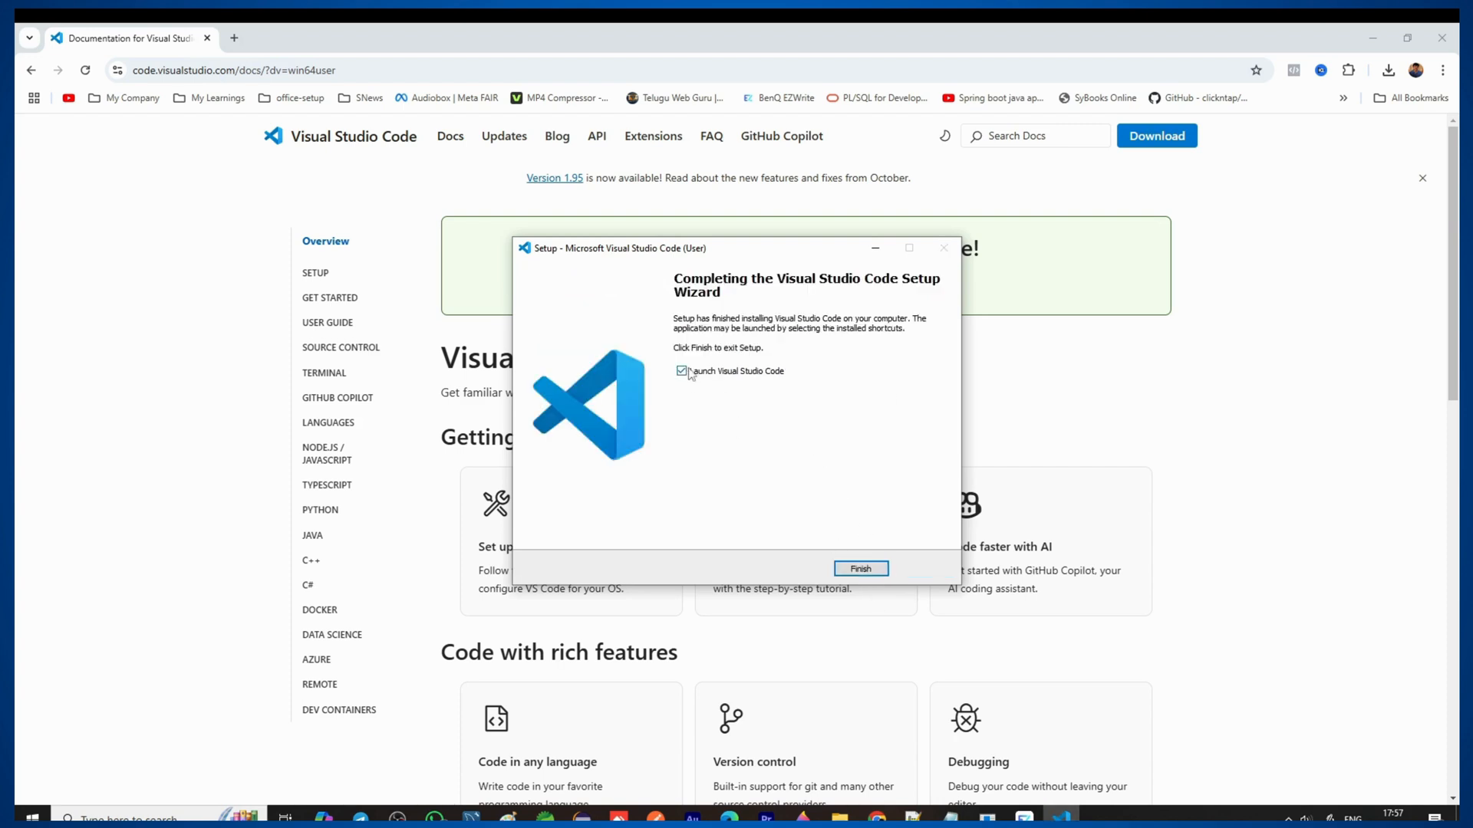
pyautogui.click(859, 569)
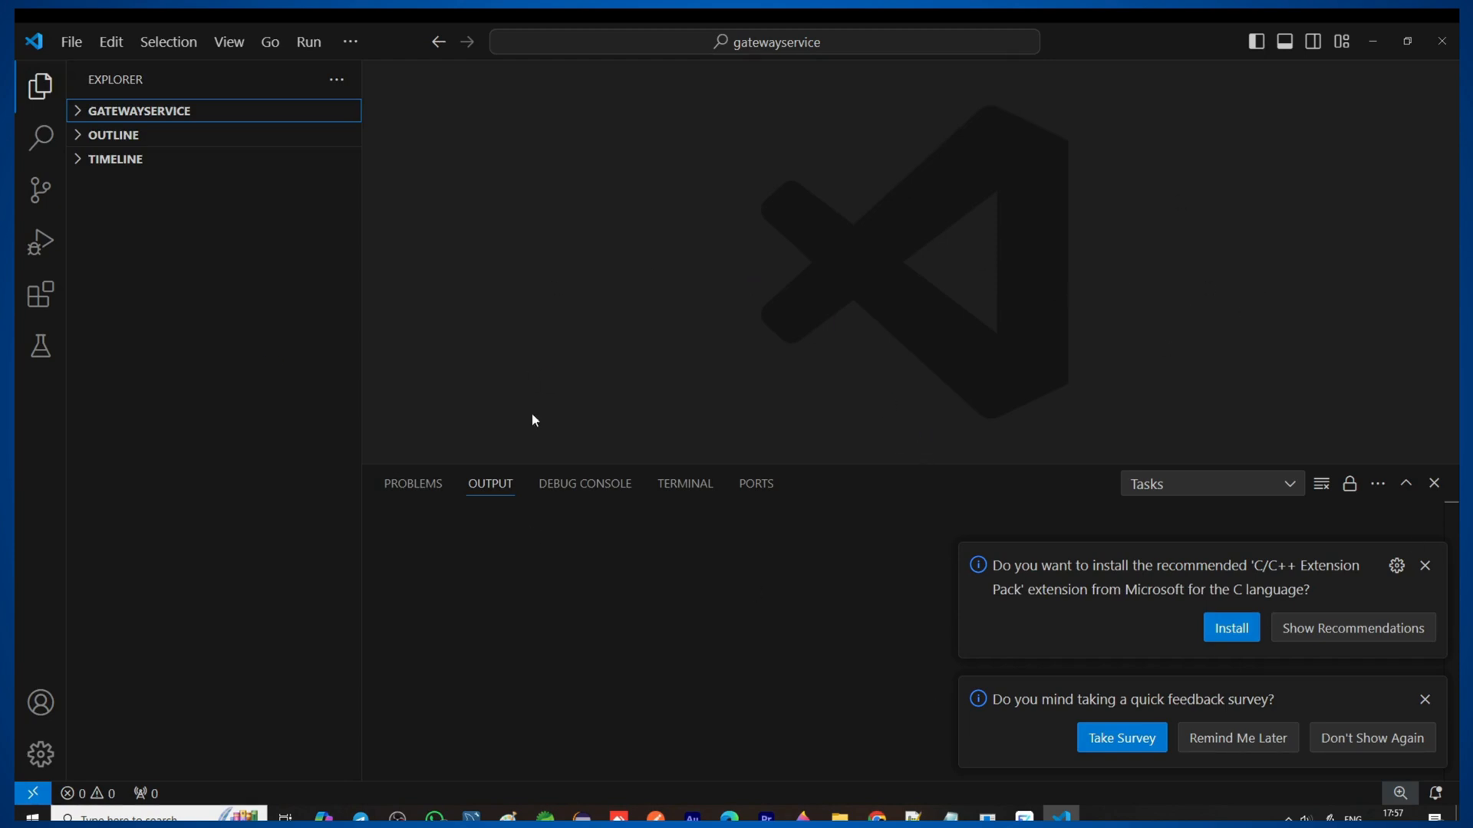
# - Dismiss the C/C++ Extension Pack recommendation and the feedback survey notification
pyautogui.click(1424, 566)
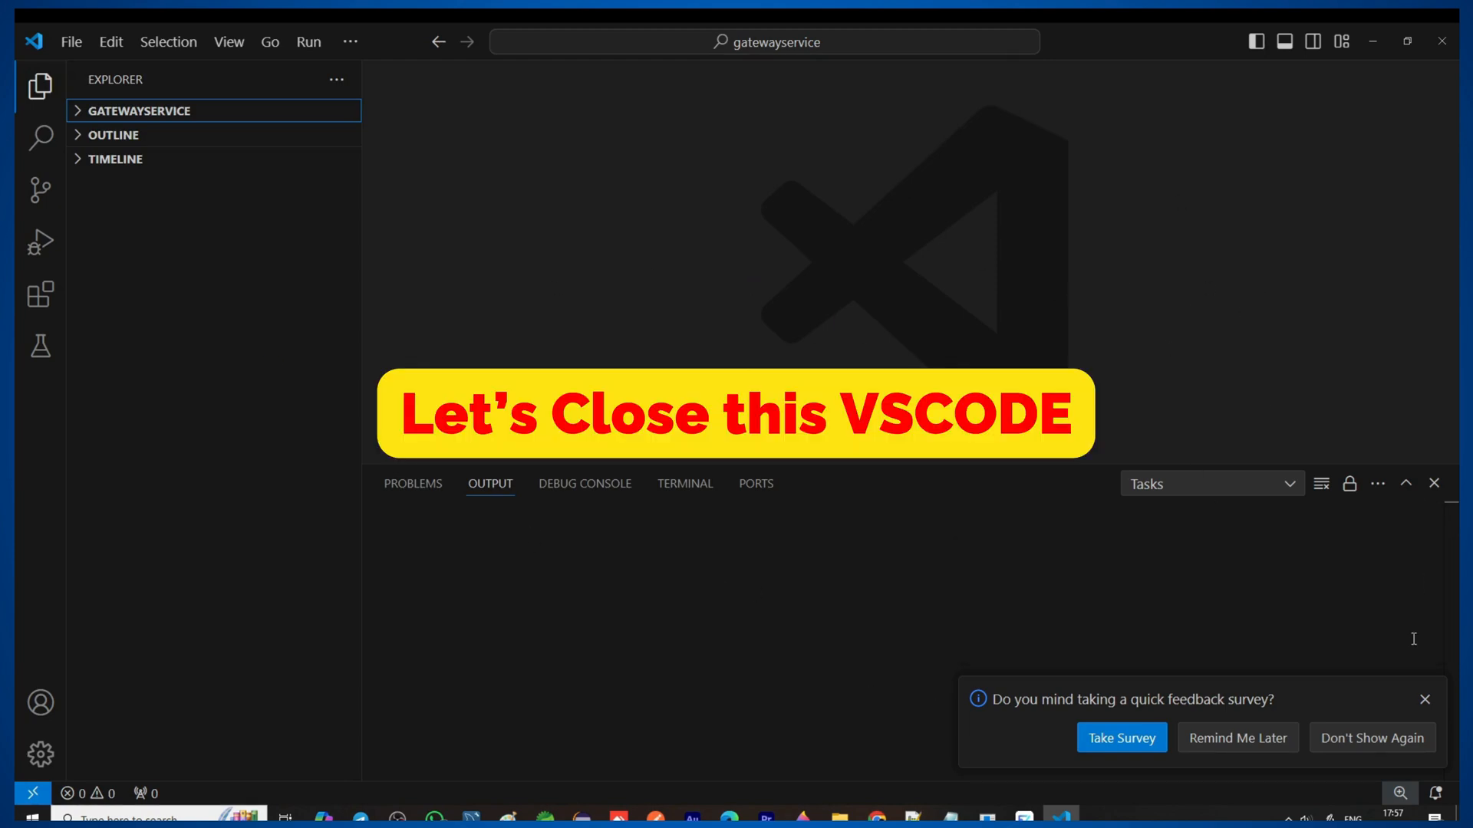
pyautogui.click(1425, 700)
pyautogui.click(1425, 675)
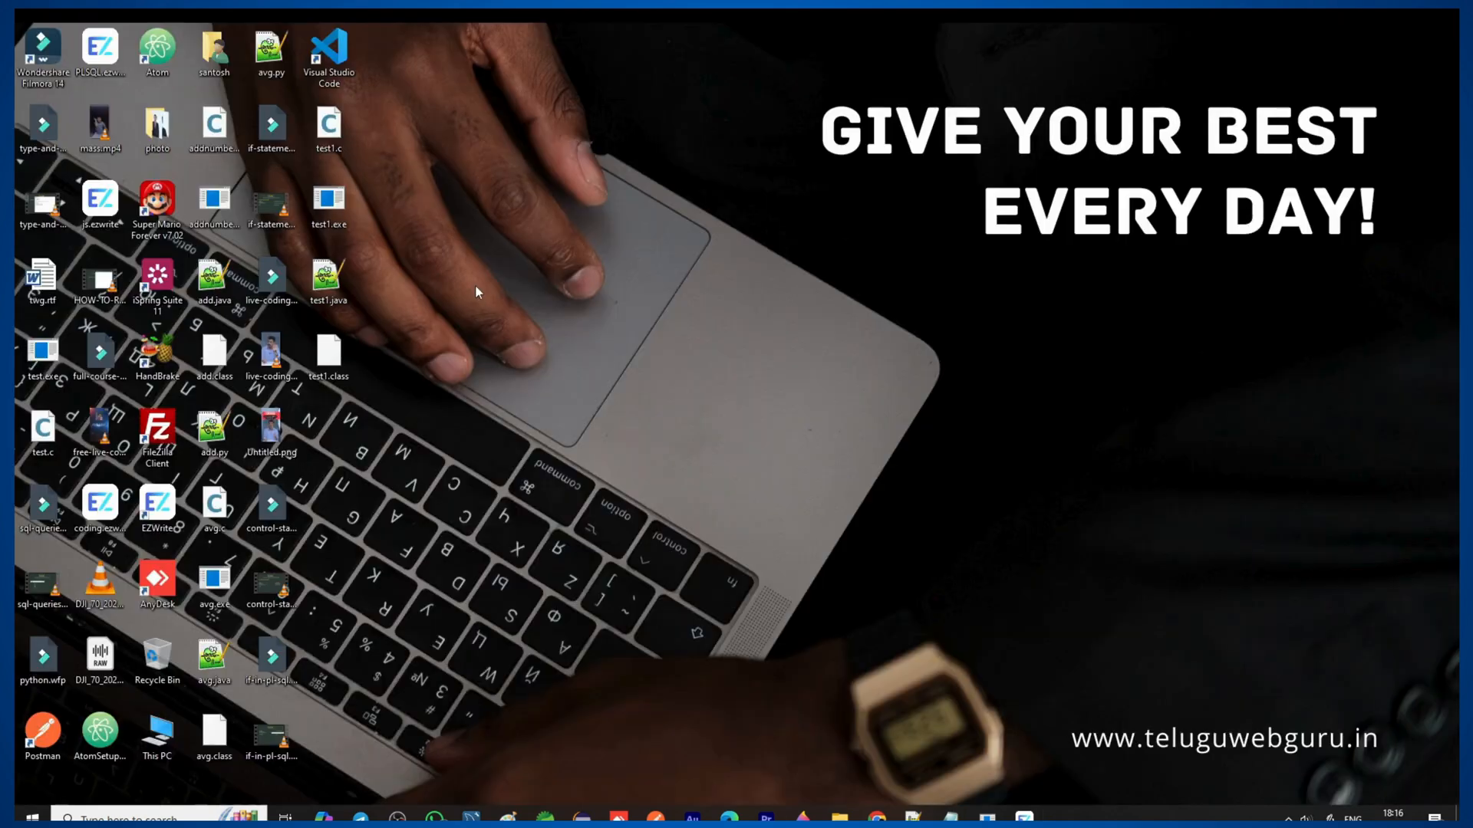
# - Create a new folder named coding on the Windows desktop
pyautogui.rightClick(477, 287)
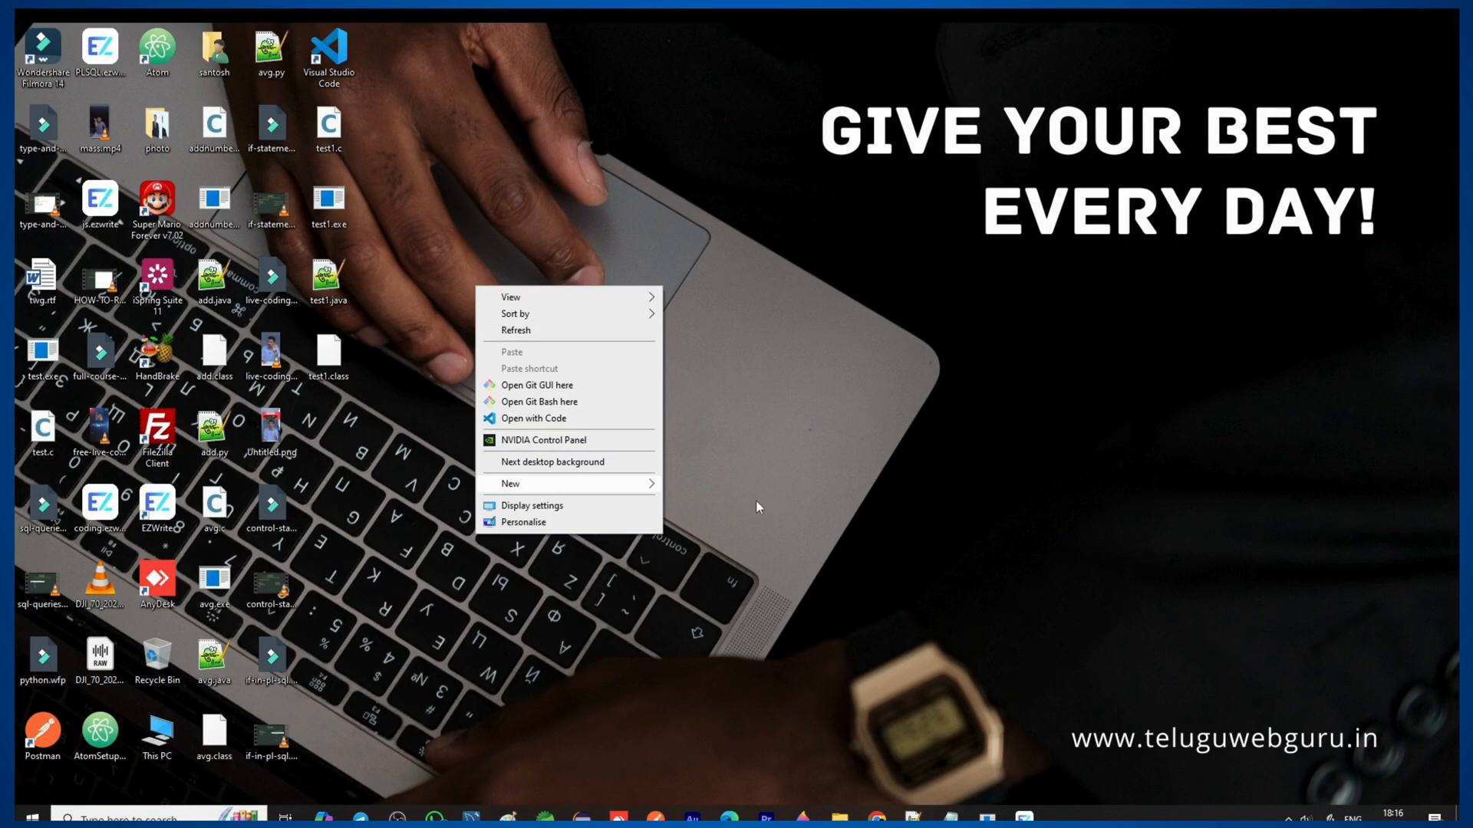
pyautogui.write('coding')
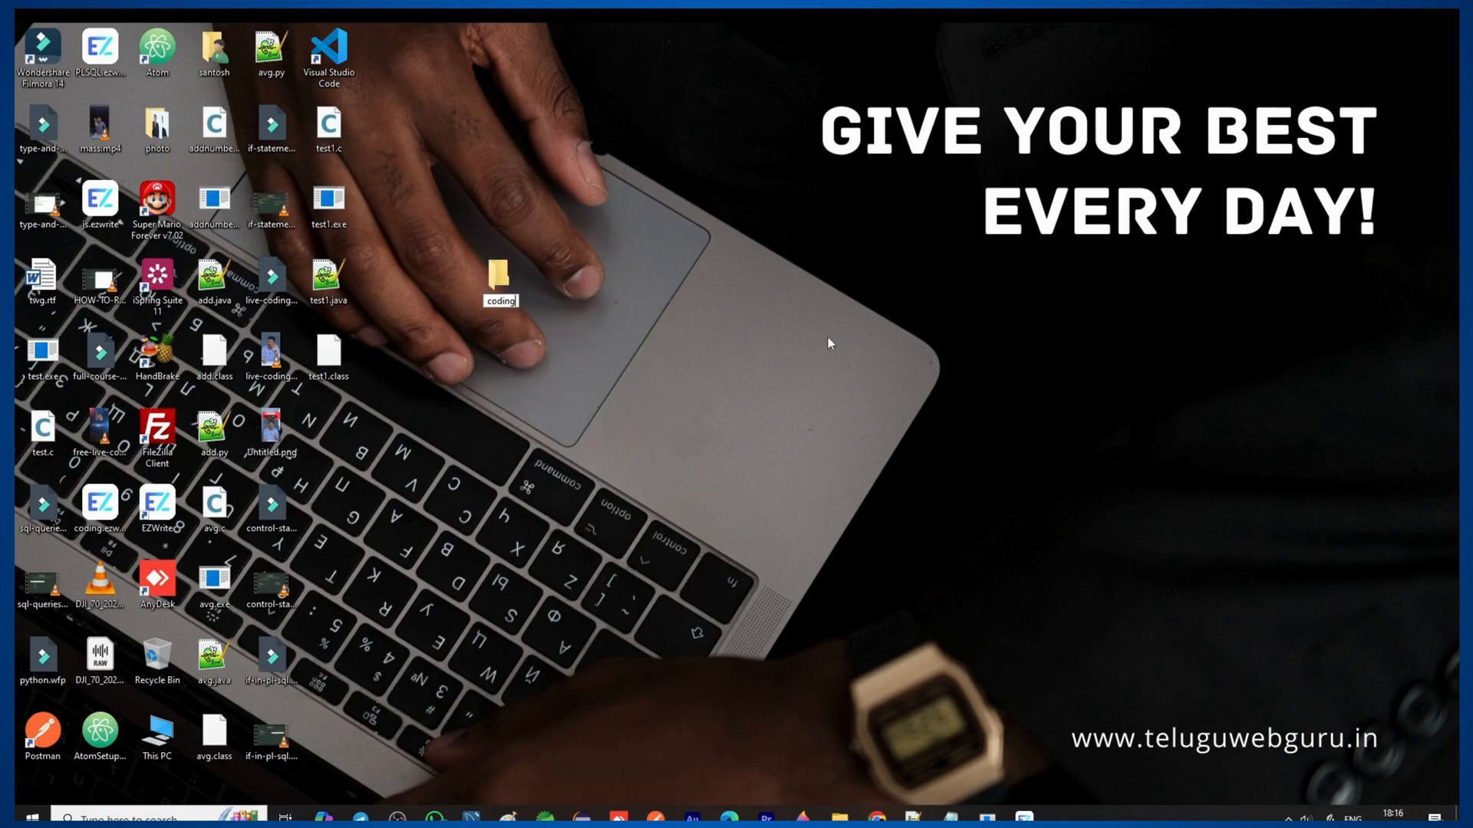
pyautogui.press('Return')
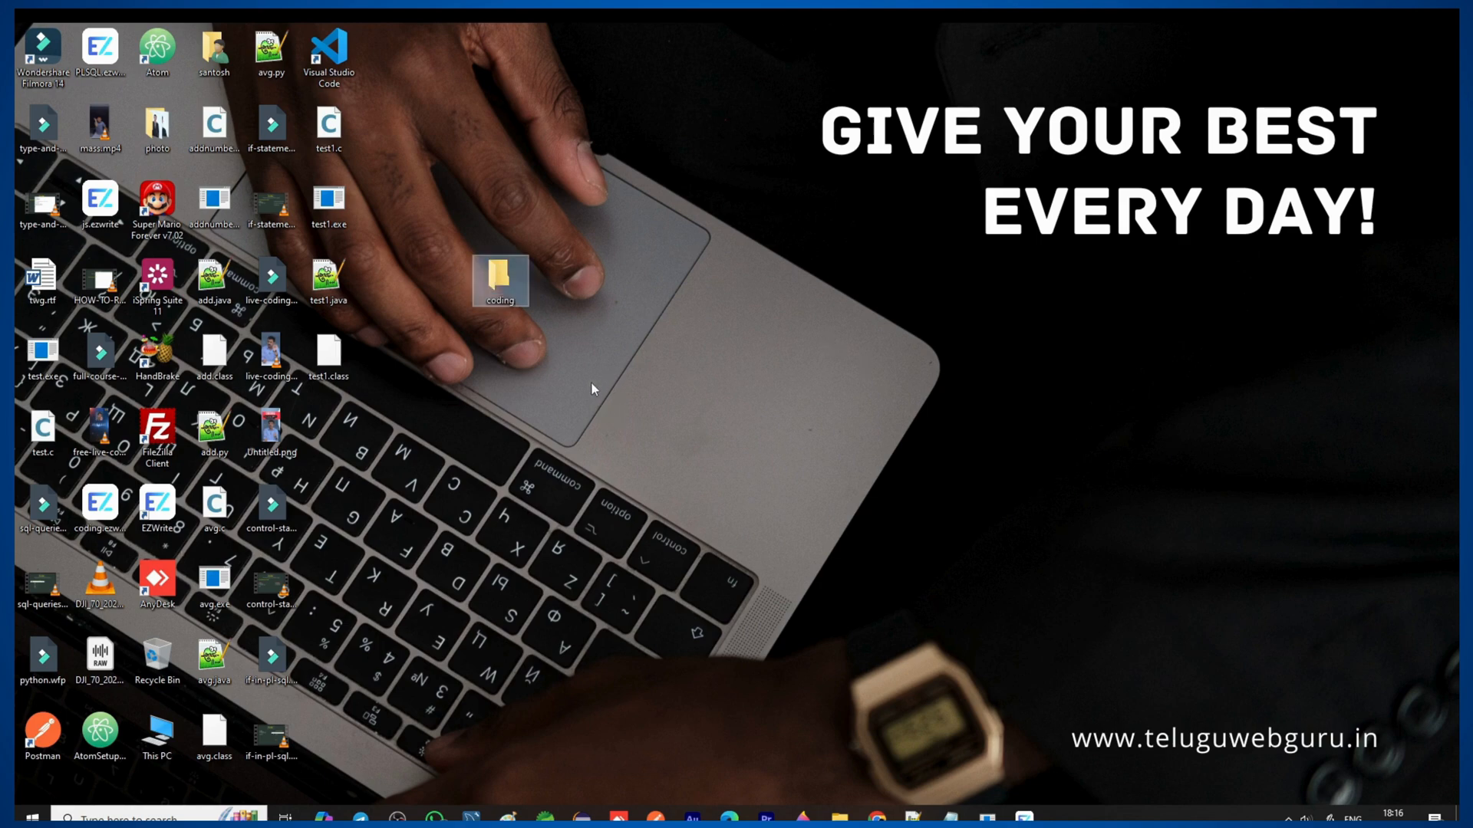
# - Open the coding folder and start a command prompt in its location with cmd
pyautogui.doubleClick(499, 290)
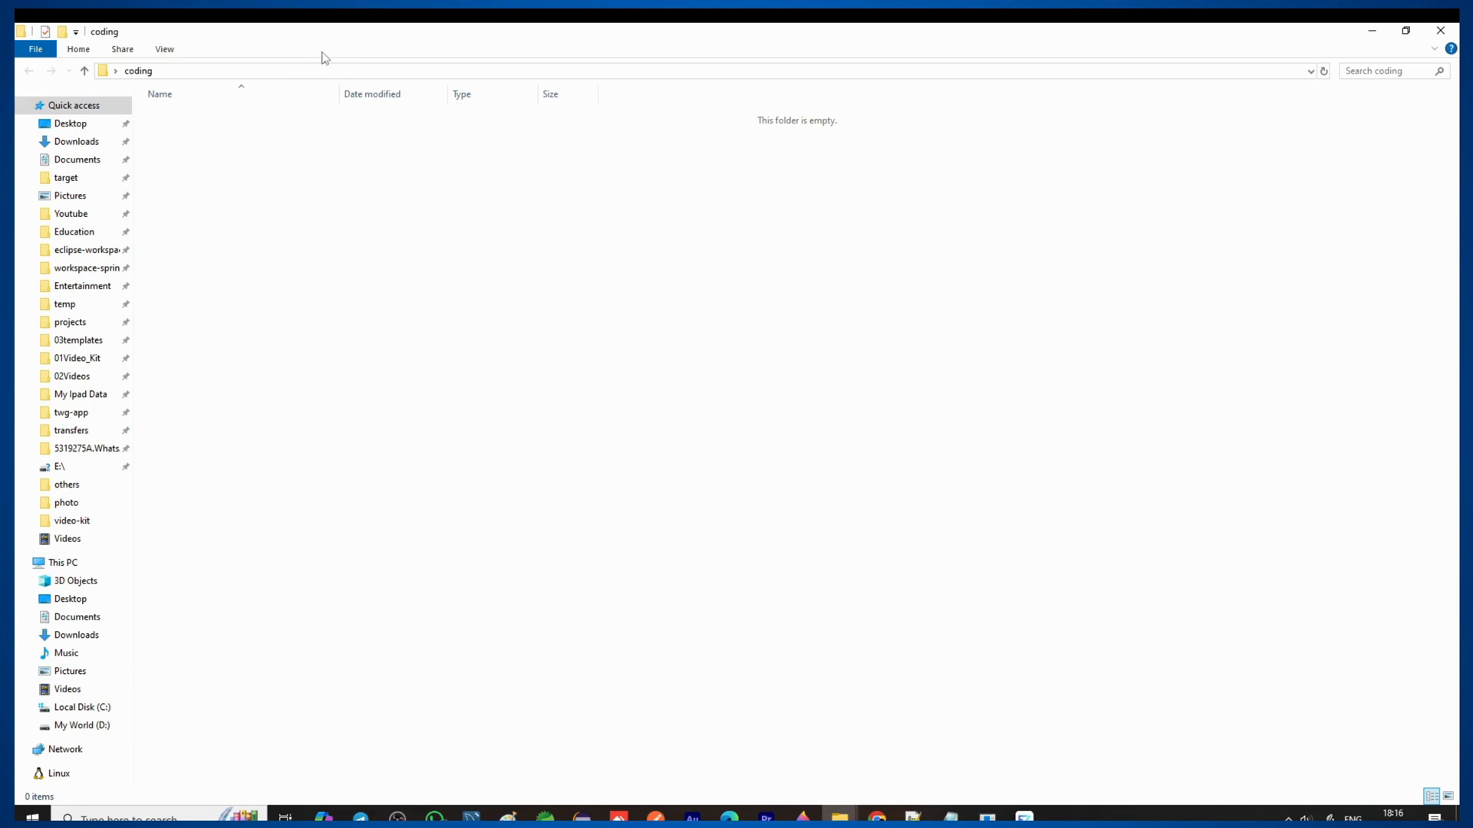
pyautogui.click(336, 70)
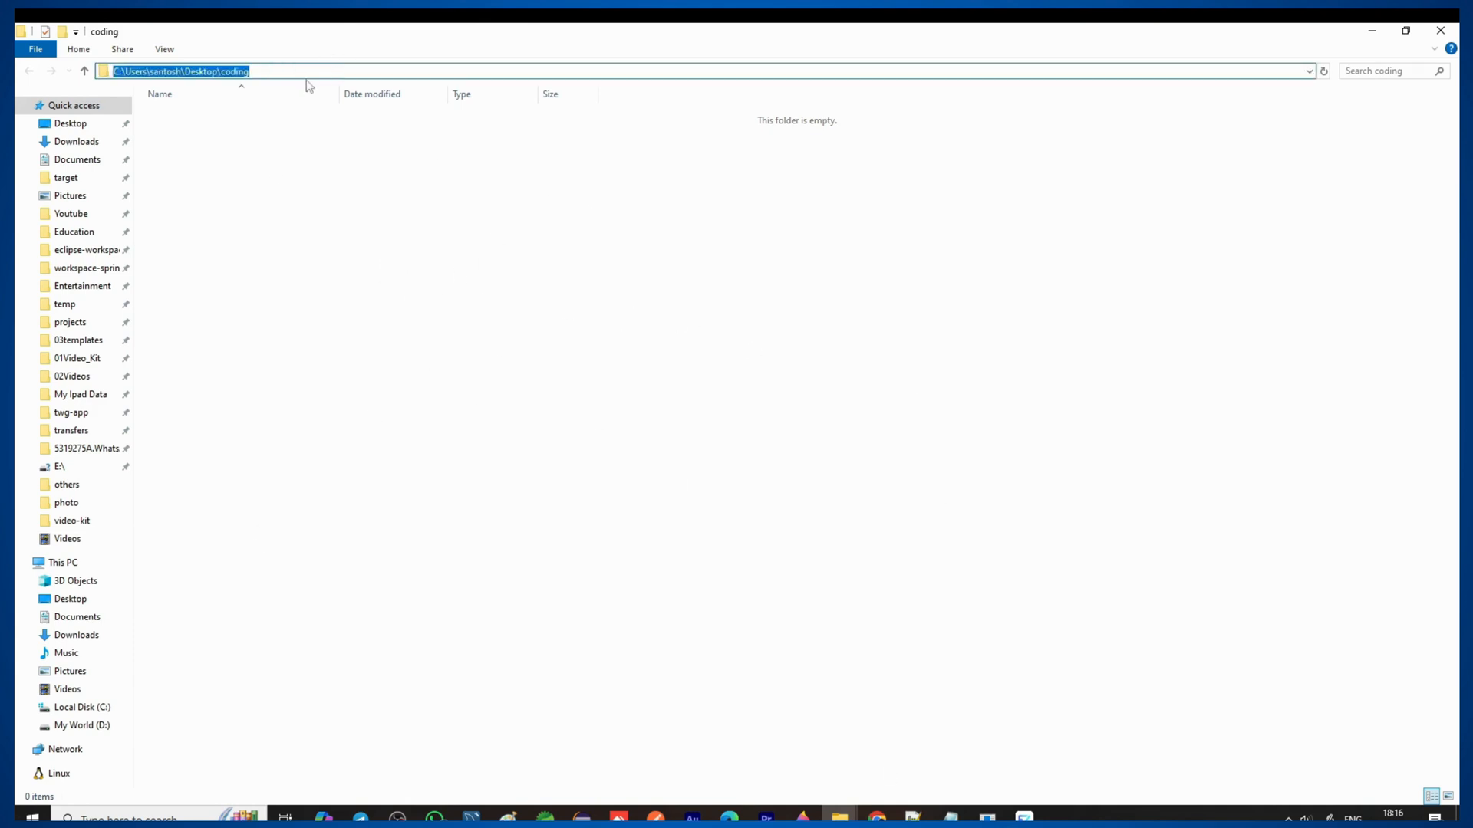
pyautogui.click(337, 167)
pyautogui.click(319, 70)
pyautogui.write('cmd')
pyautogui.press('Return')
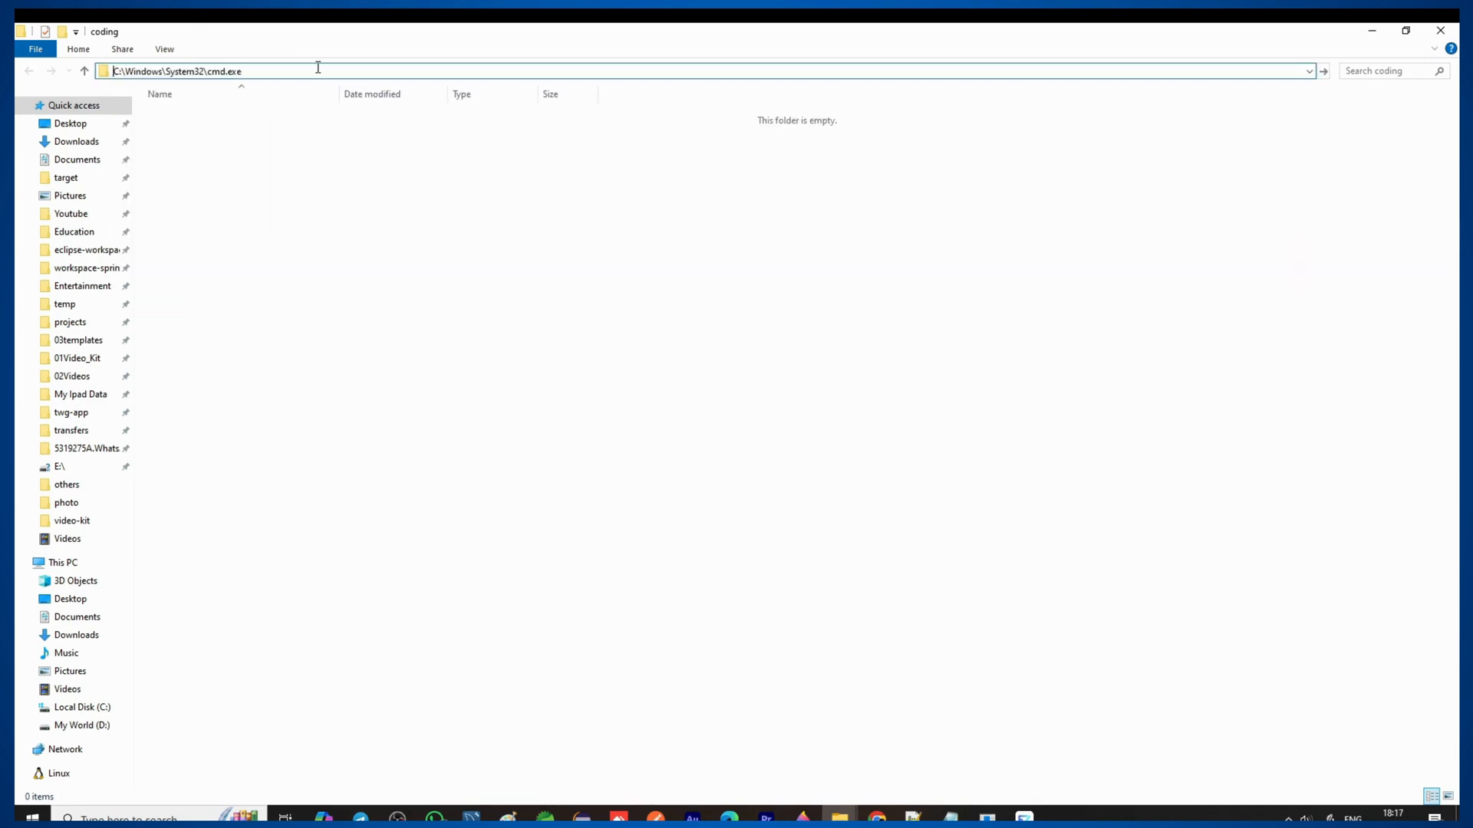
# - Open the coding folder in Visual Studio Code with the command "code .", and close the Welcome page and the WSL recommendation
pyautogui.moveTo(532, 39); pyautogui.dragTo(564, 243)
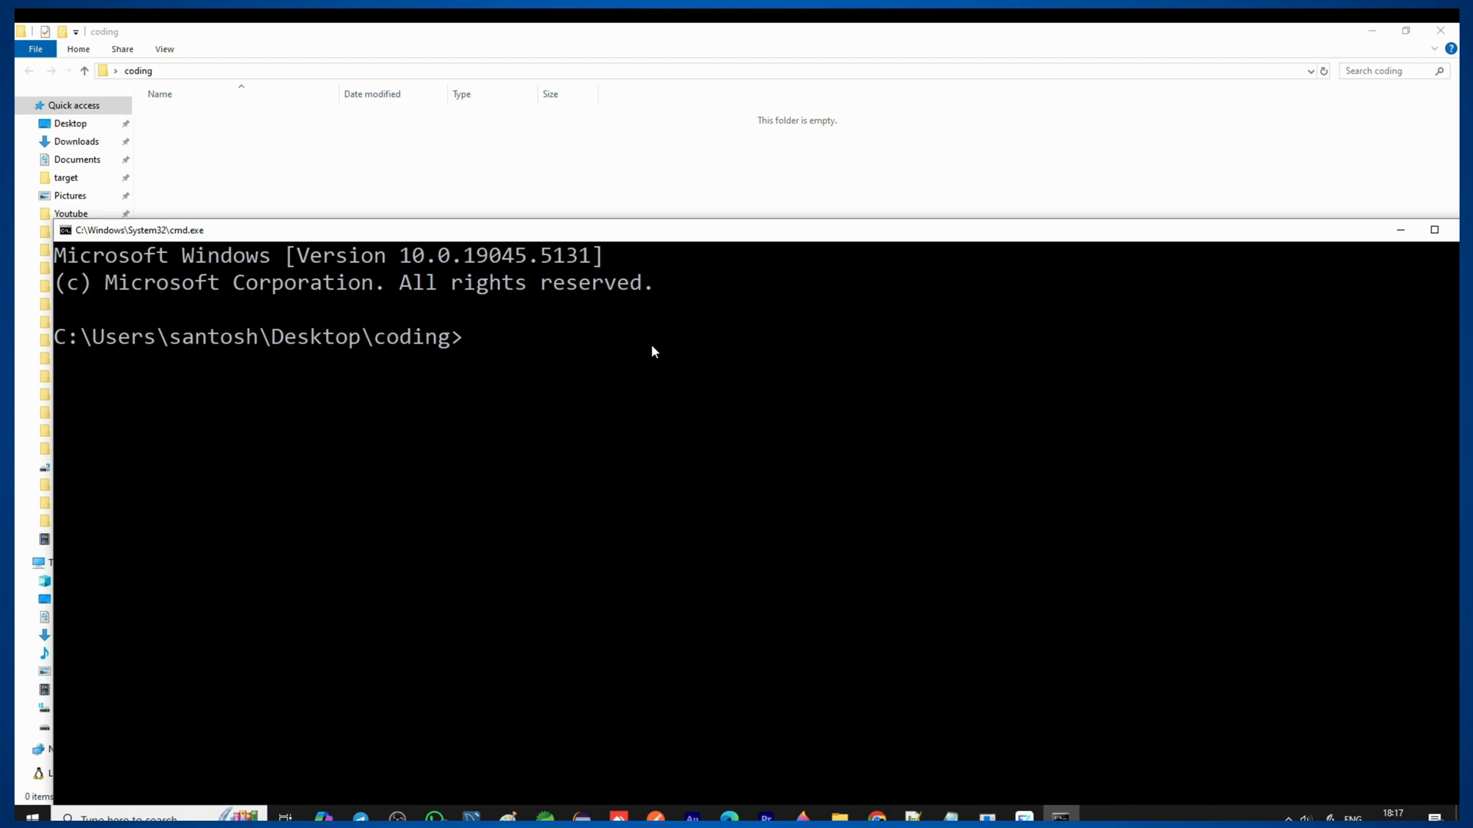
pyautogui.write('code .')
pyautogui.press('Return')
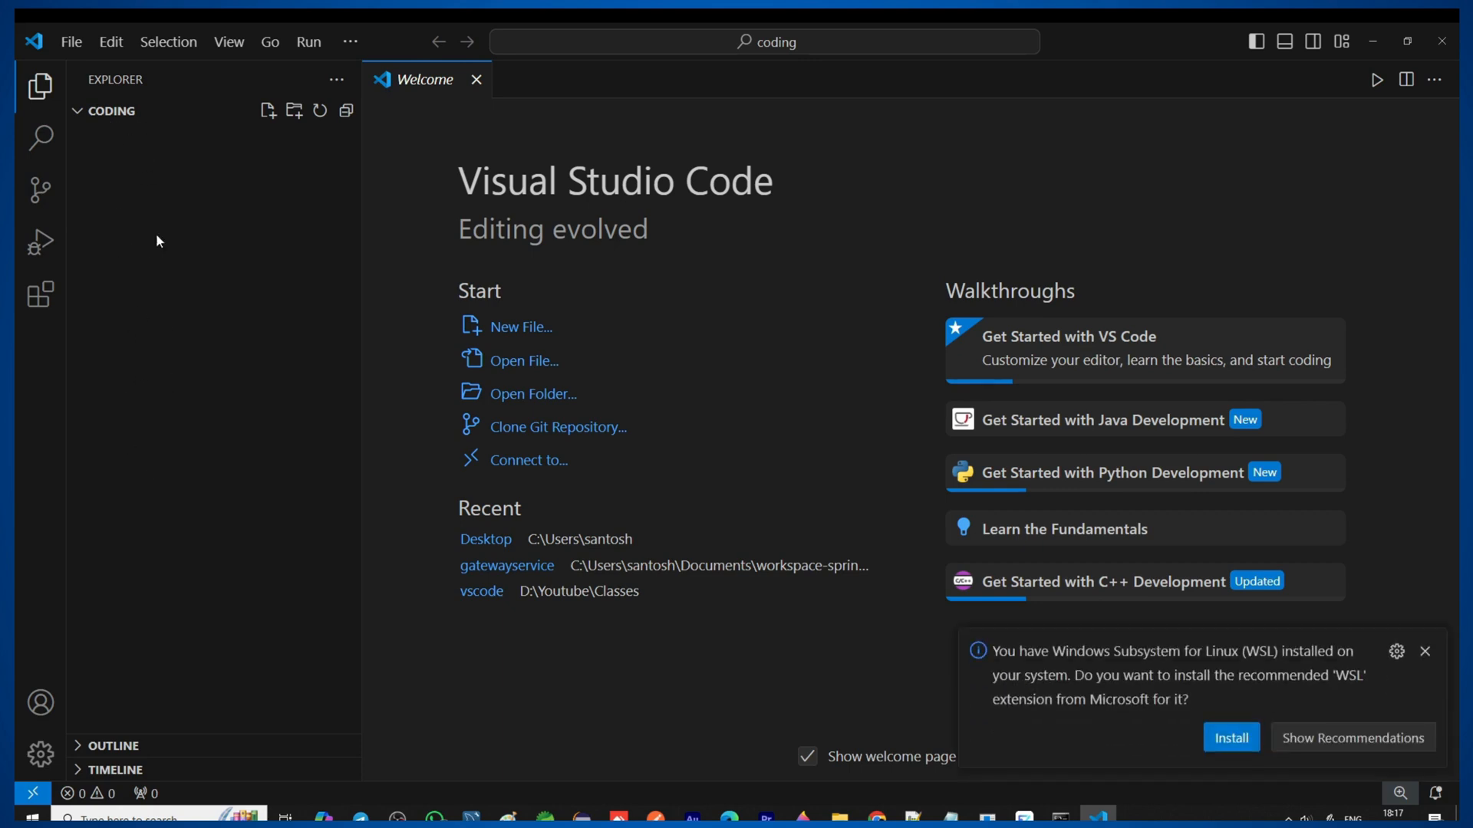
pyautogui.click(476, 82)
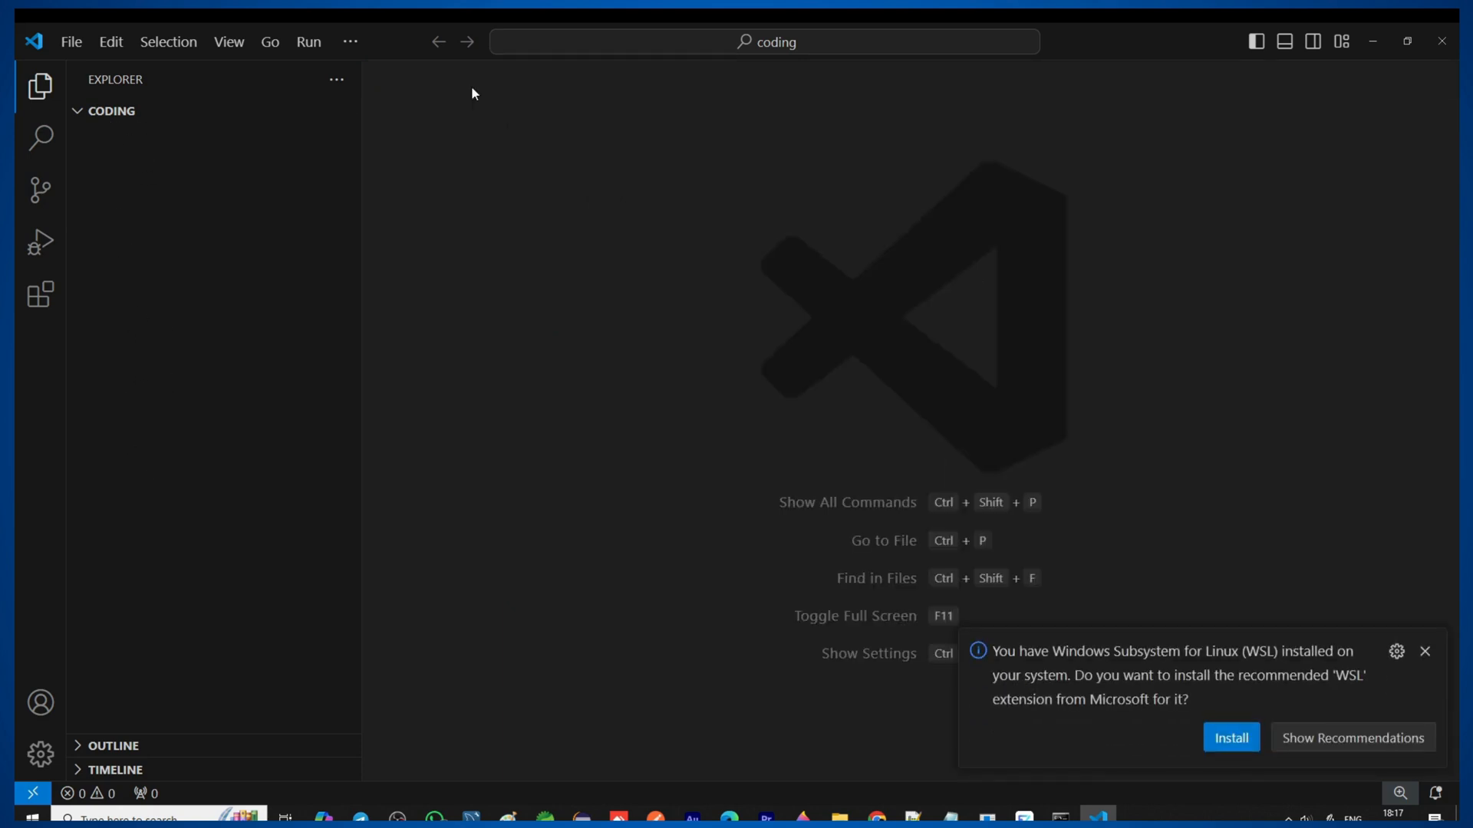
pyautogui.click(1424, 652)
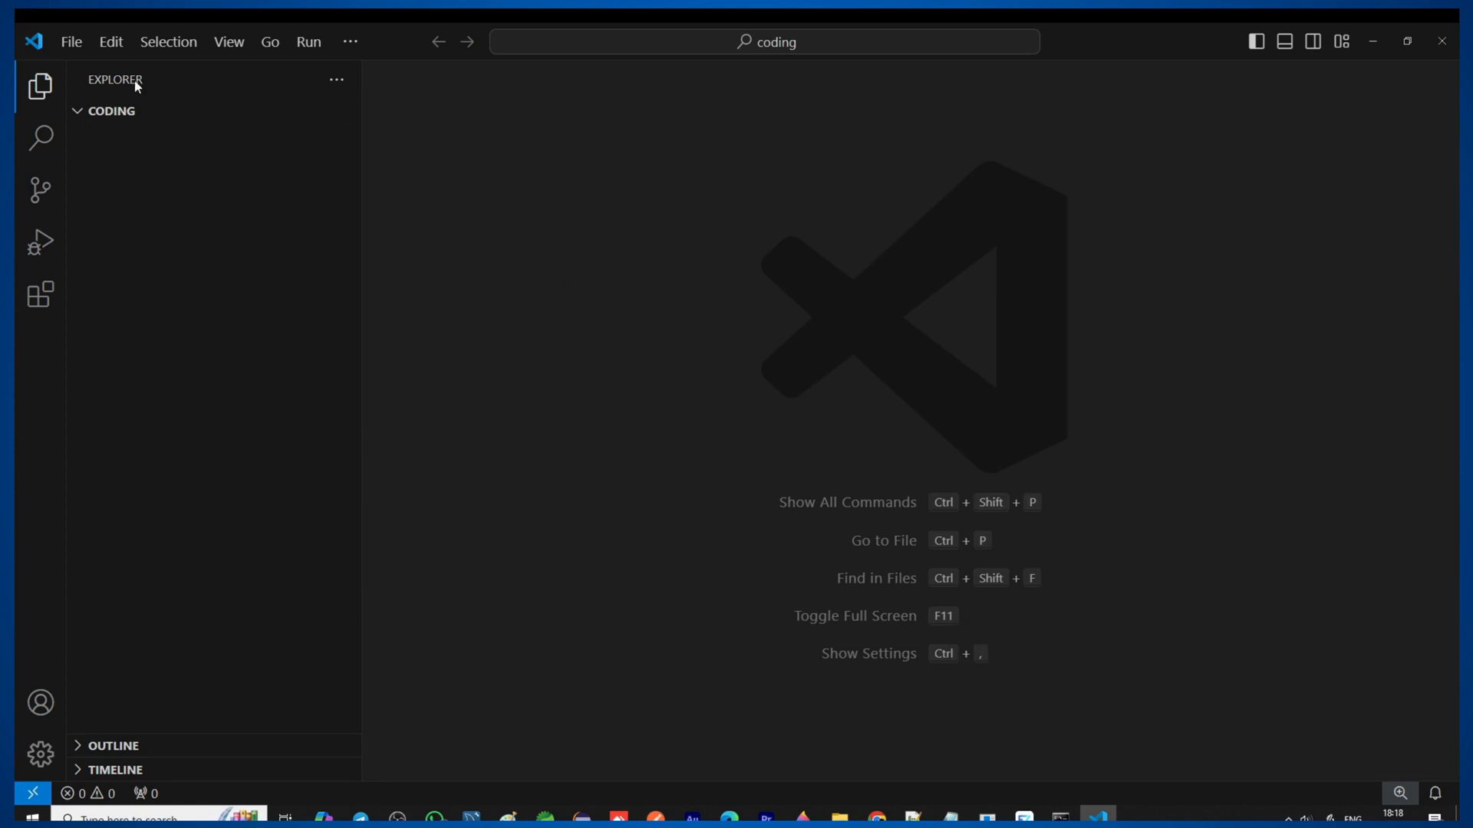
# - Create a new file named test.c in the coding folder
pyautogui.click(71, 41)
pyautogui.click(100, 98)
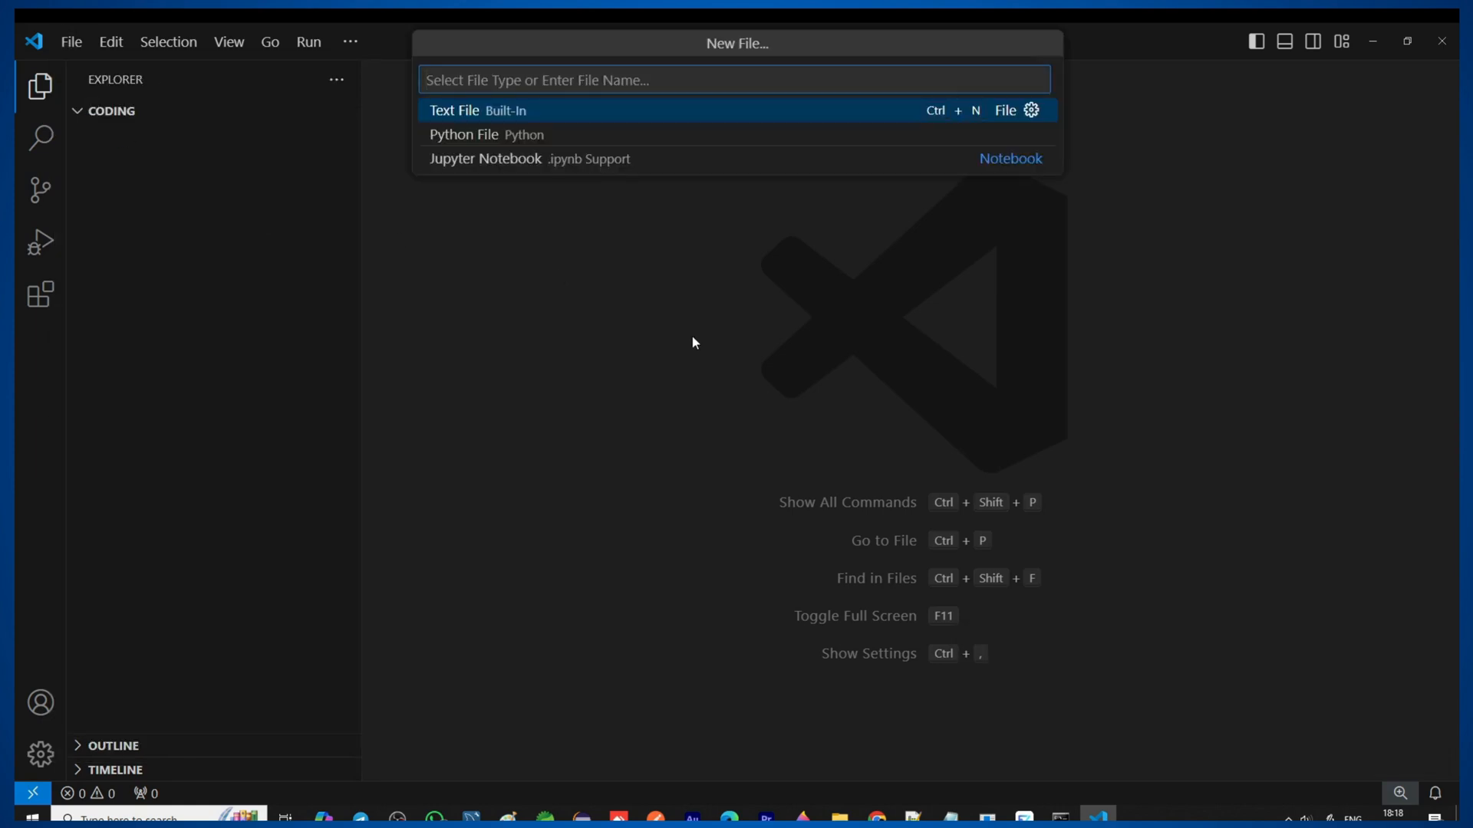
pyautogui.write('test.c')
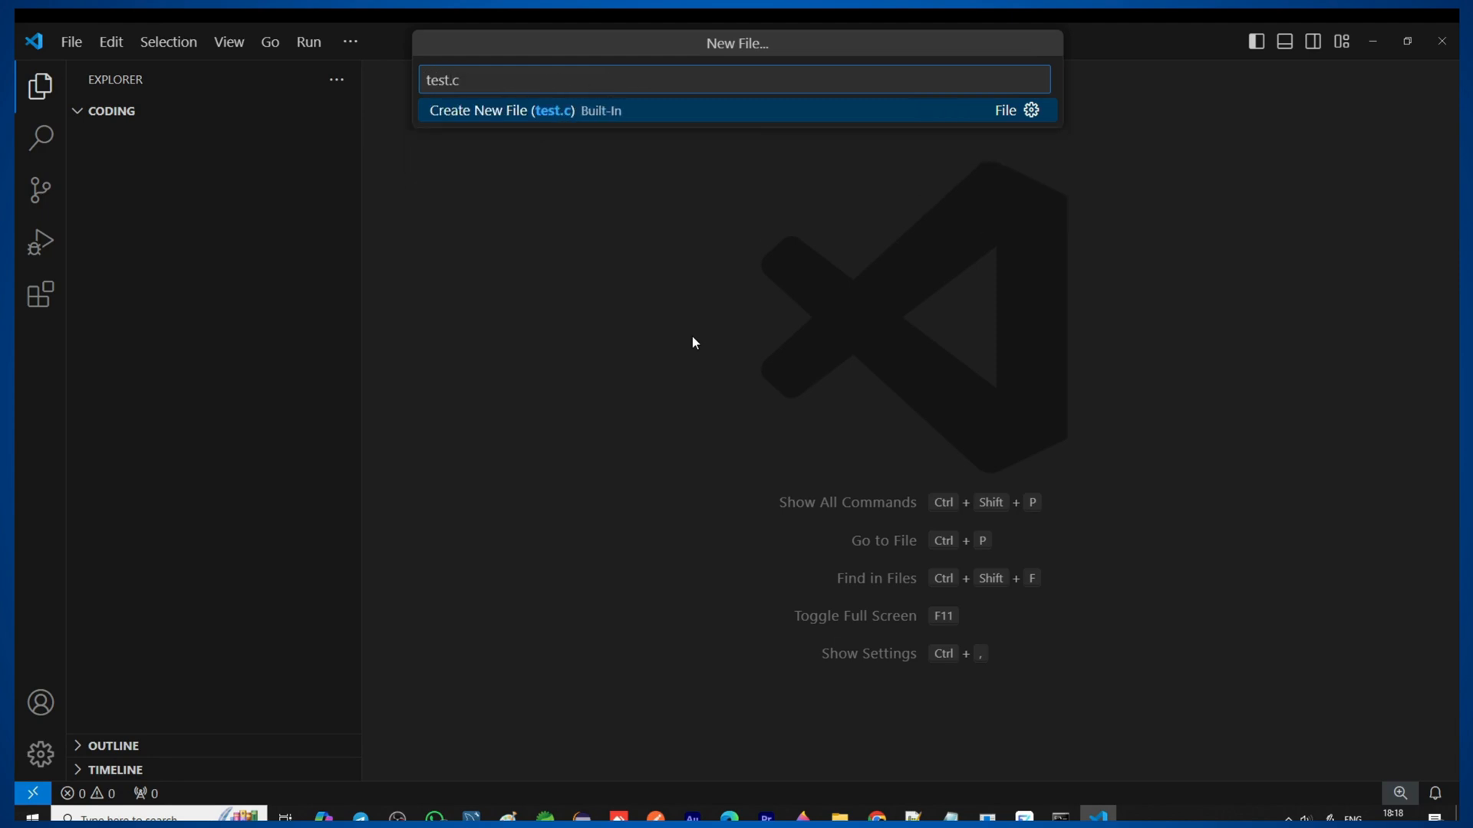
pyautogui.press('Return')
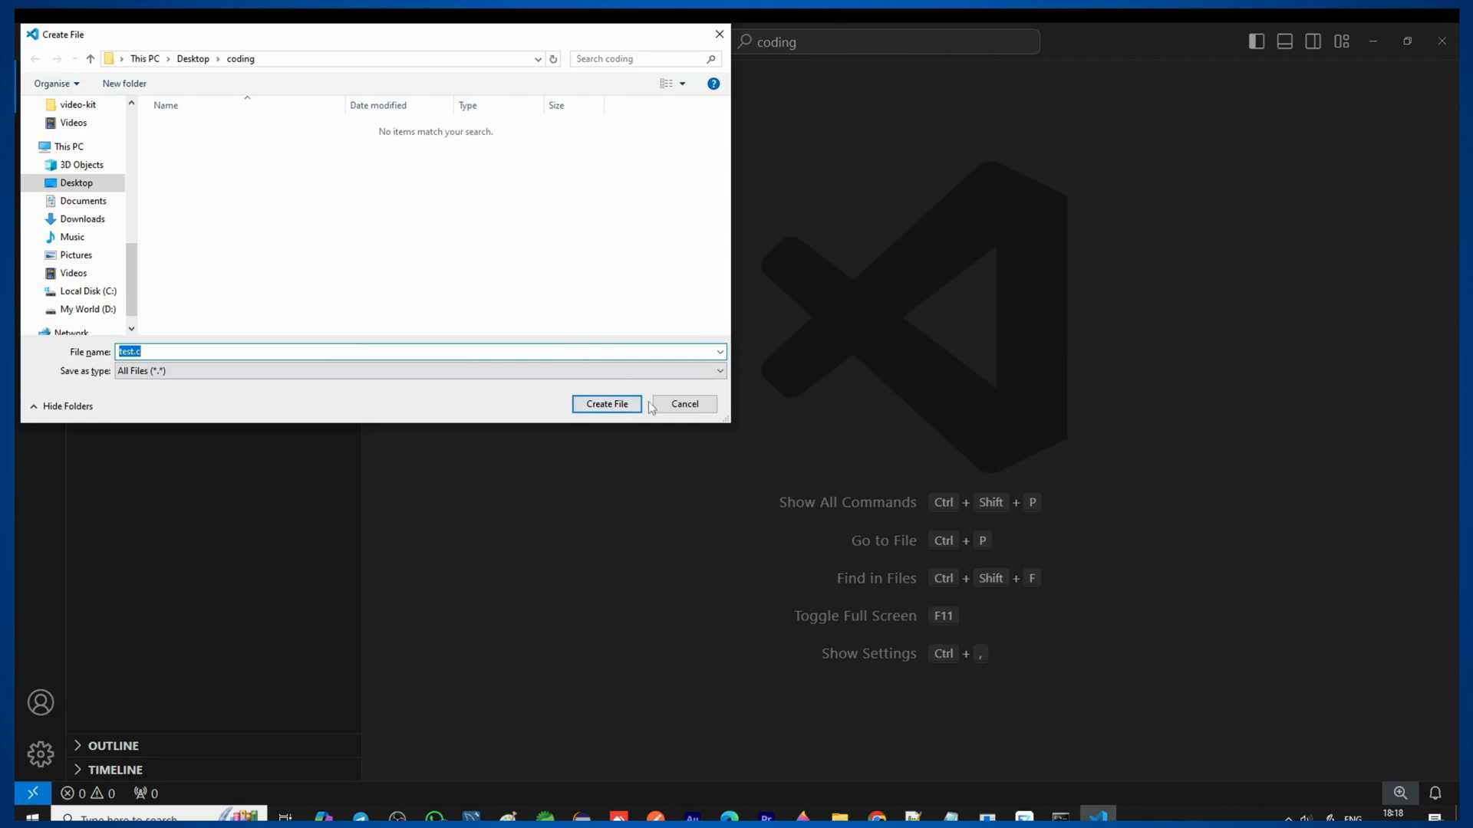
pyautogui.click(620, 405)
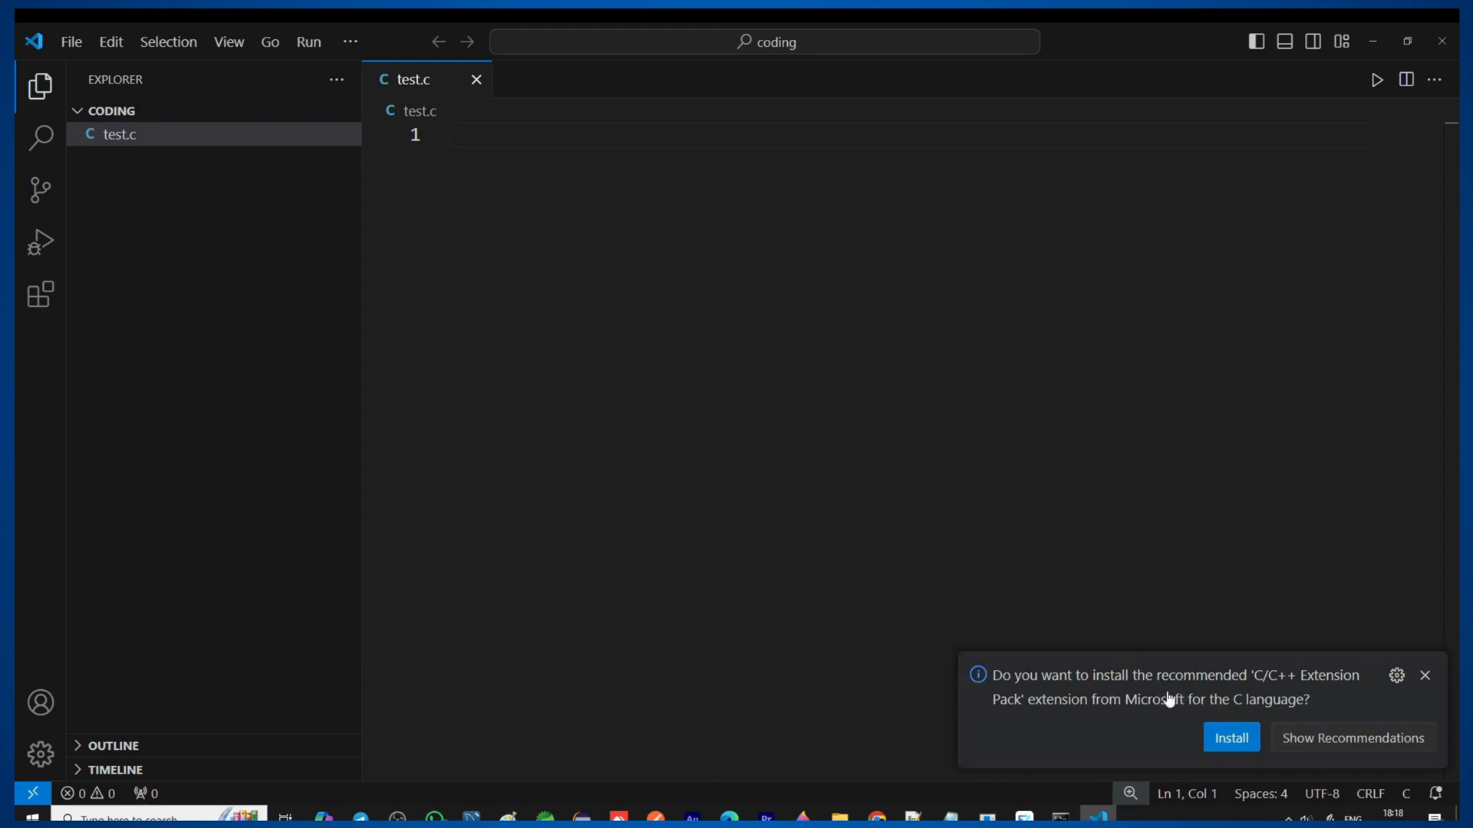
# - Install the recommended C/C++ Extension Pack, and close its details page and the Extensions view
pyautogui.click(1211, 740)
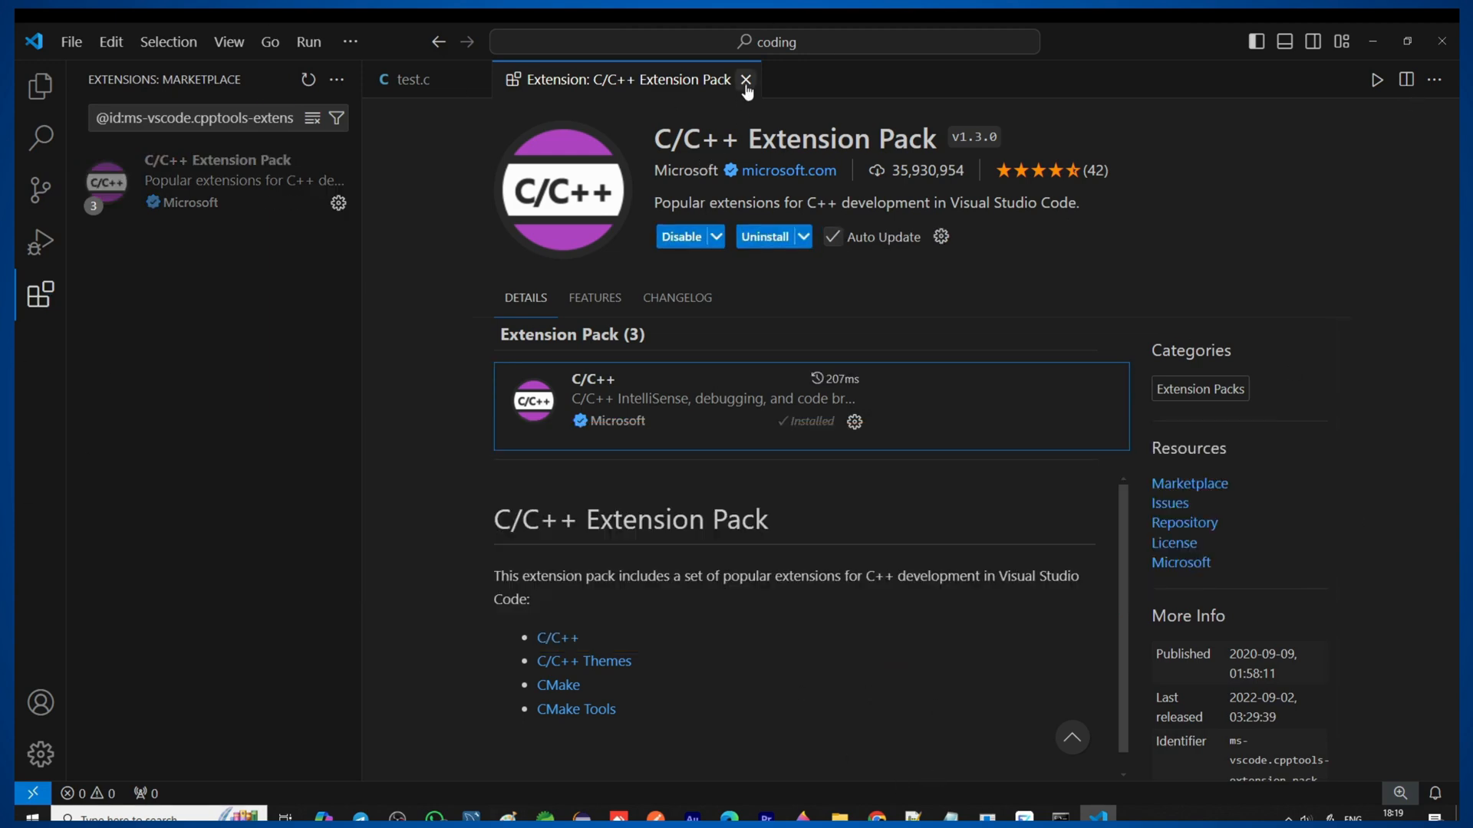
pyautogui.click(745, 79)
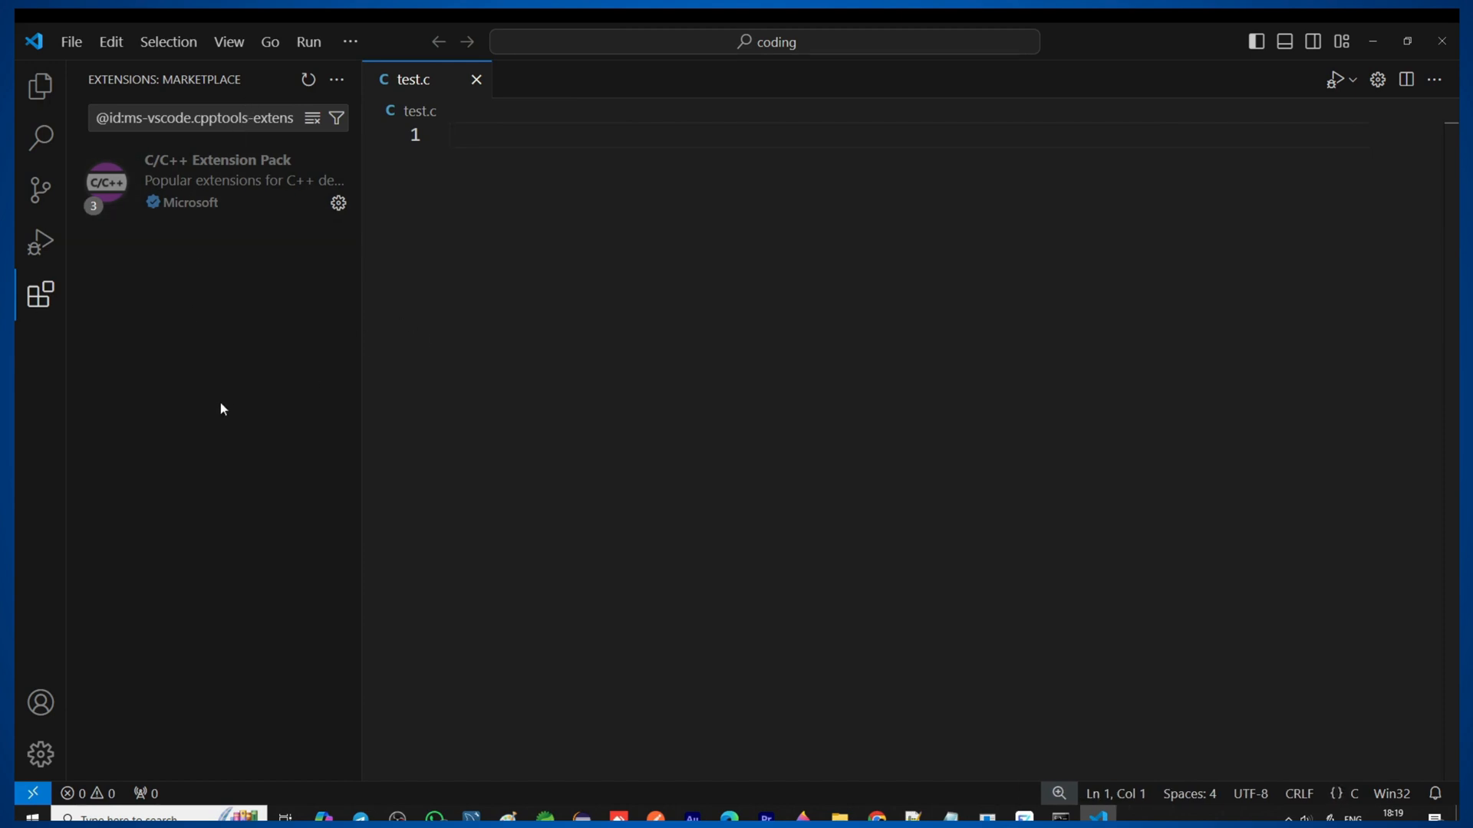
pyautogui.click(42, 305)
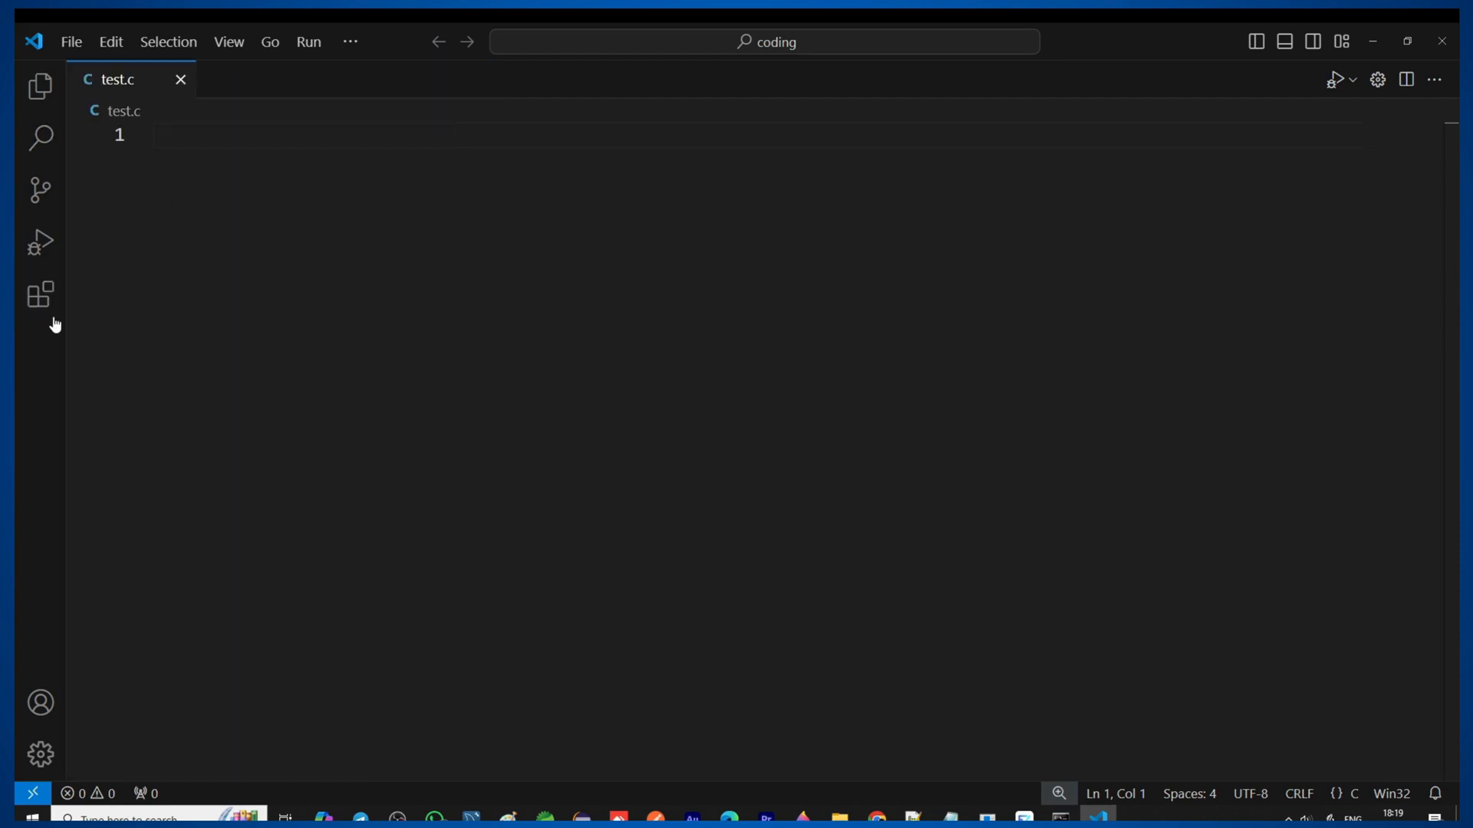
# - Search the extensions marketplace for "code runner" and install the Code Runner extension v0.12.2
pyautogui.click(43, 305)
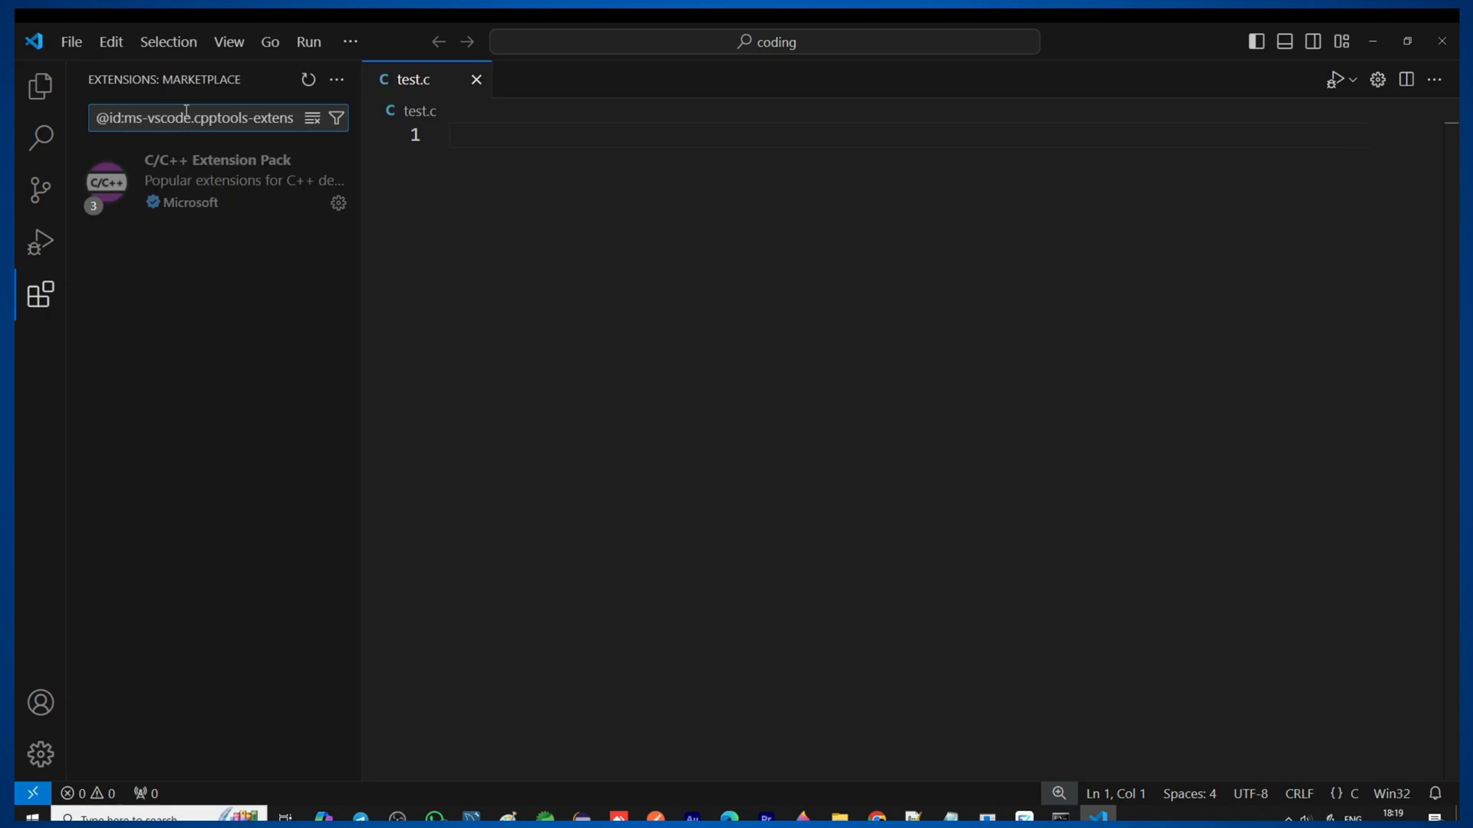
pyautogui.hotkey('ctrl', 'a')
pyautogui.press('BackSpace')
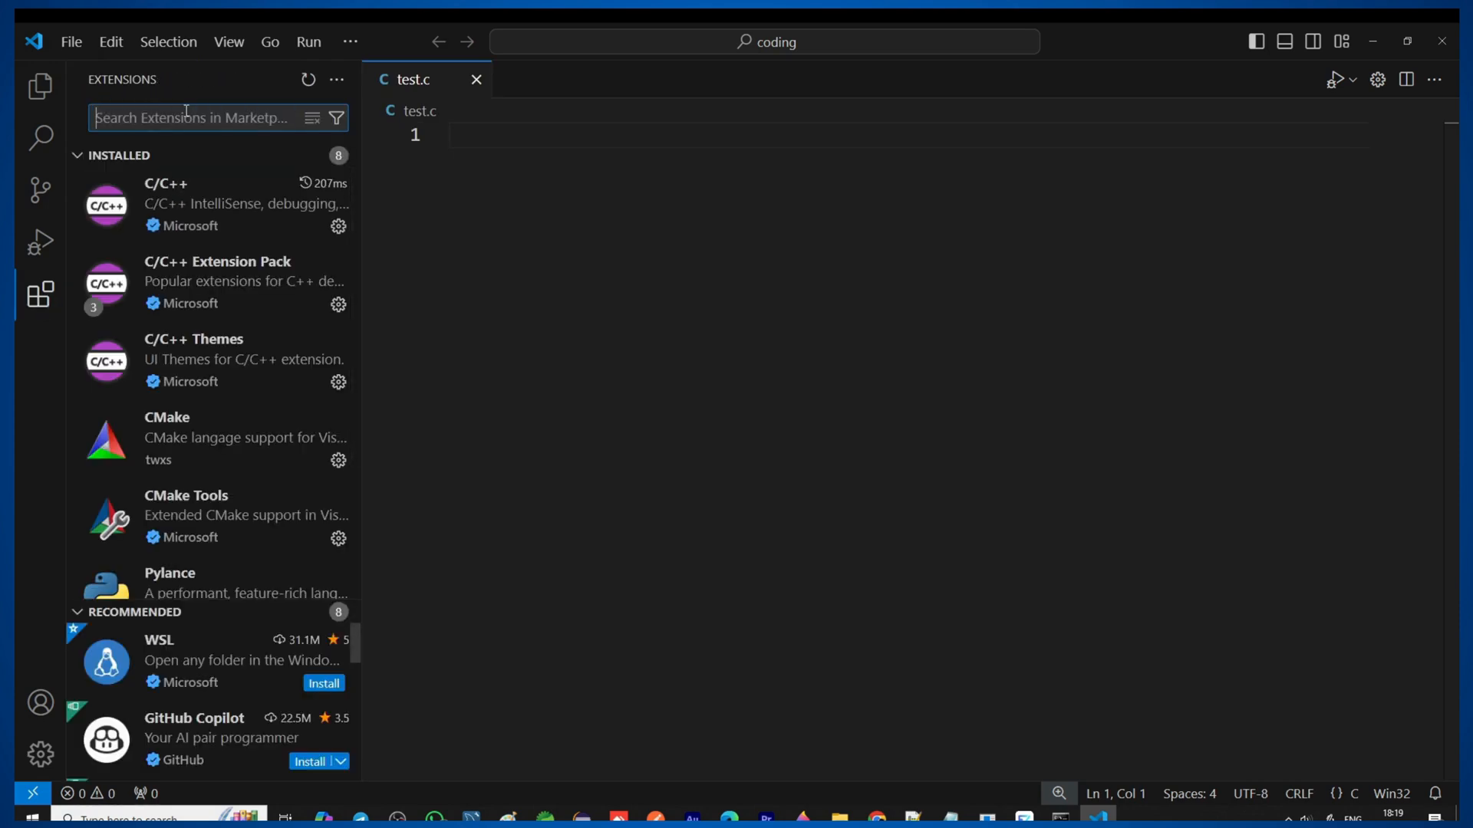
pyautogui.write('code runner')
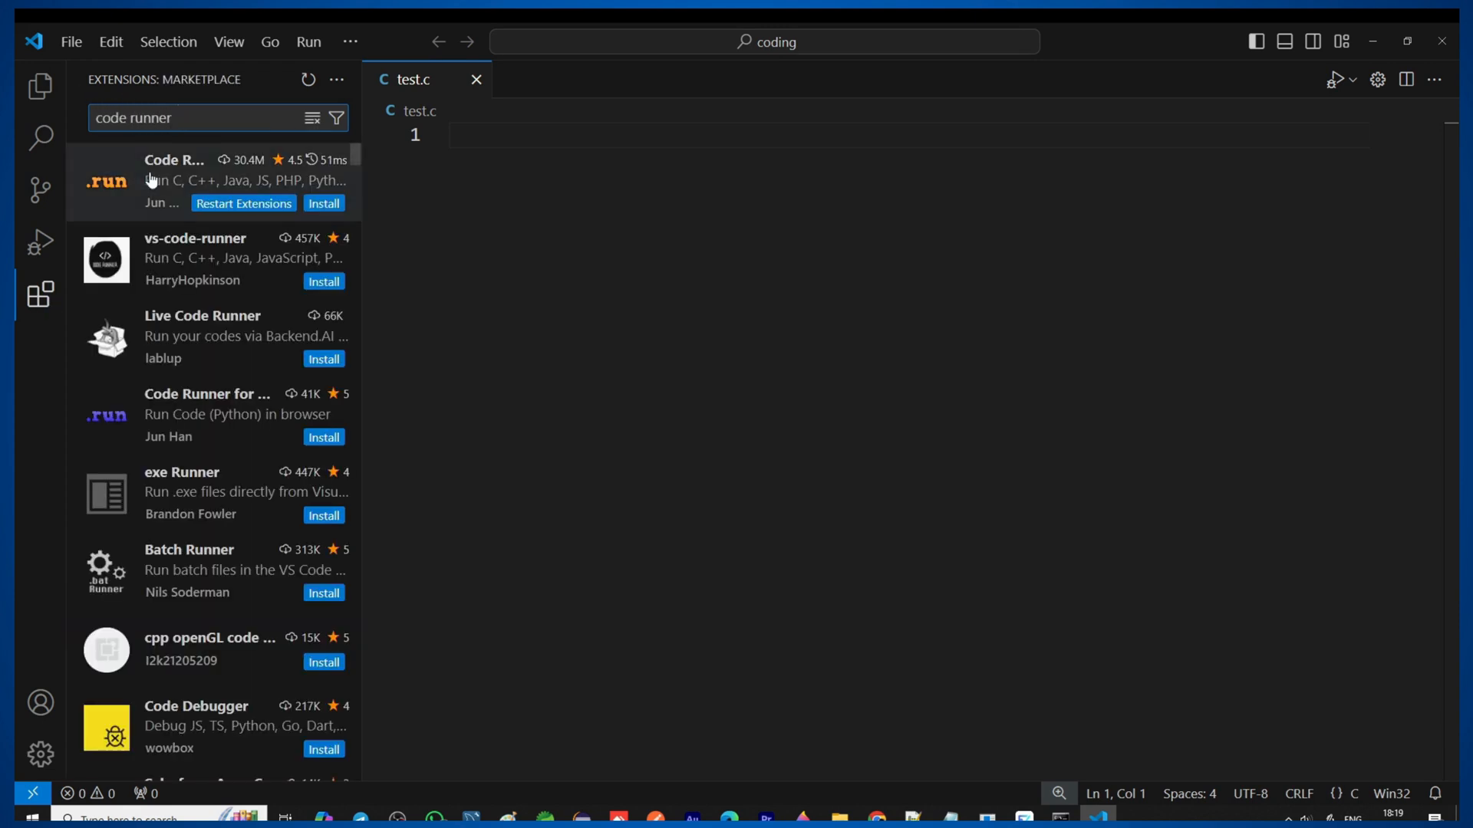
pyautogui.moveTo(154, 183)
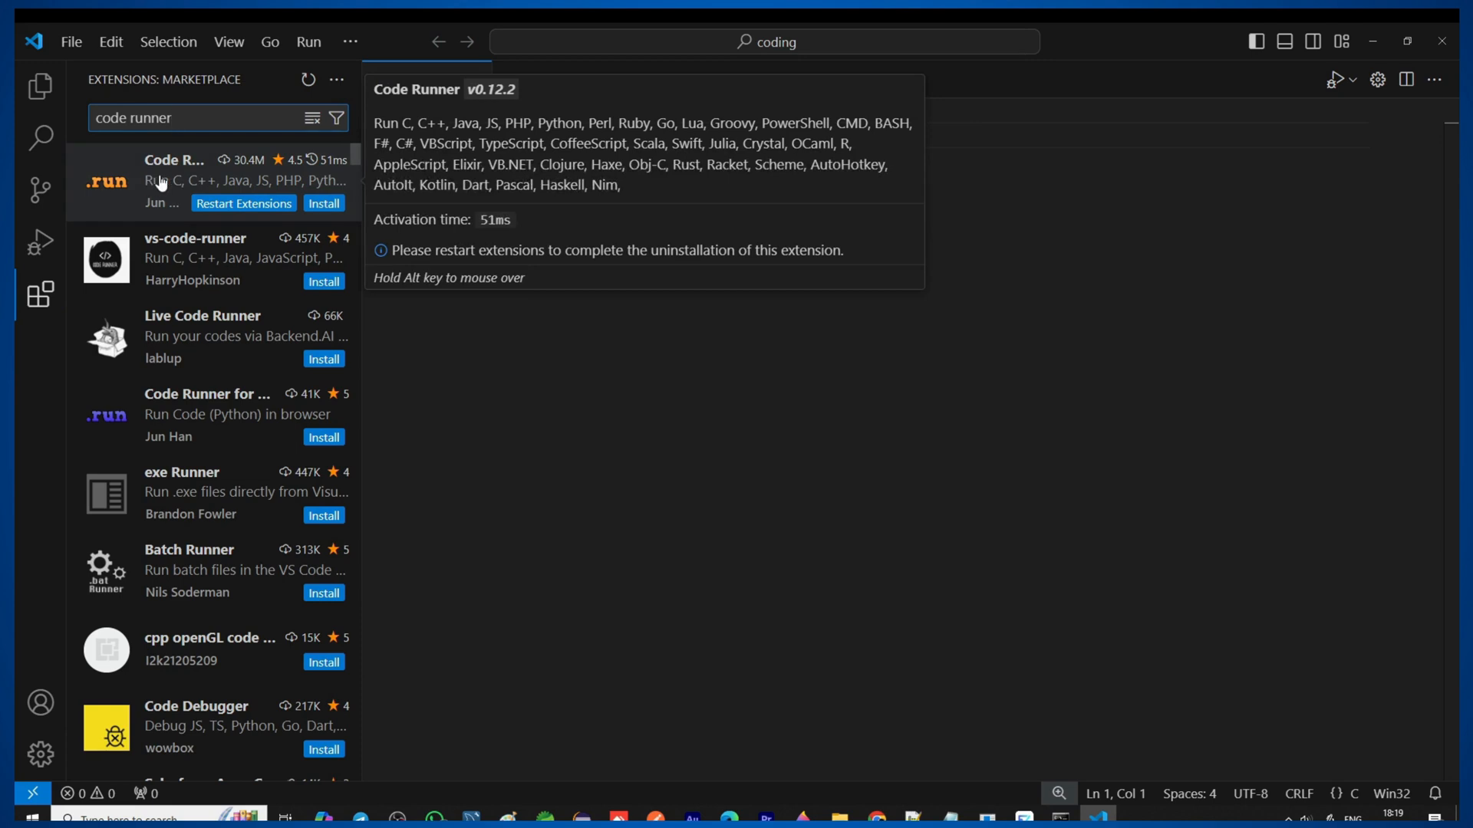
pyautogui.click(161, 183)
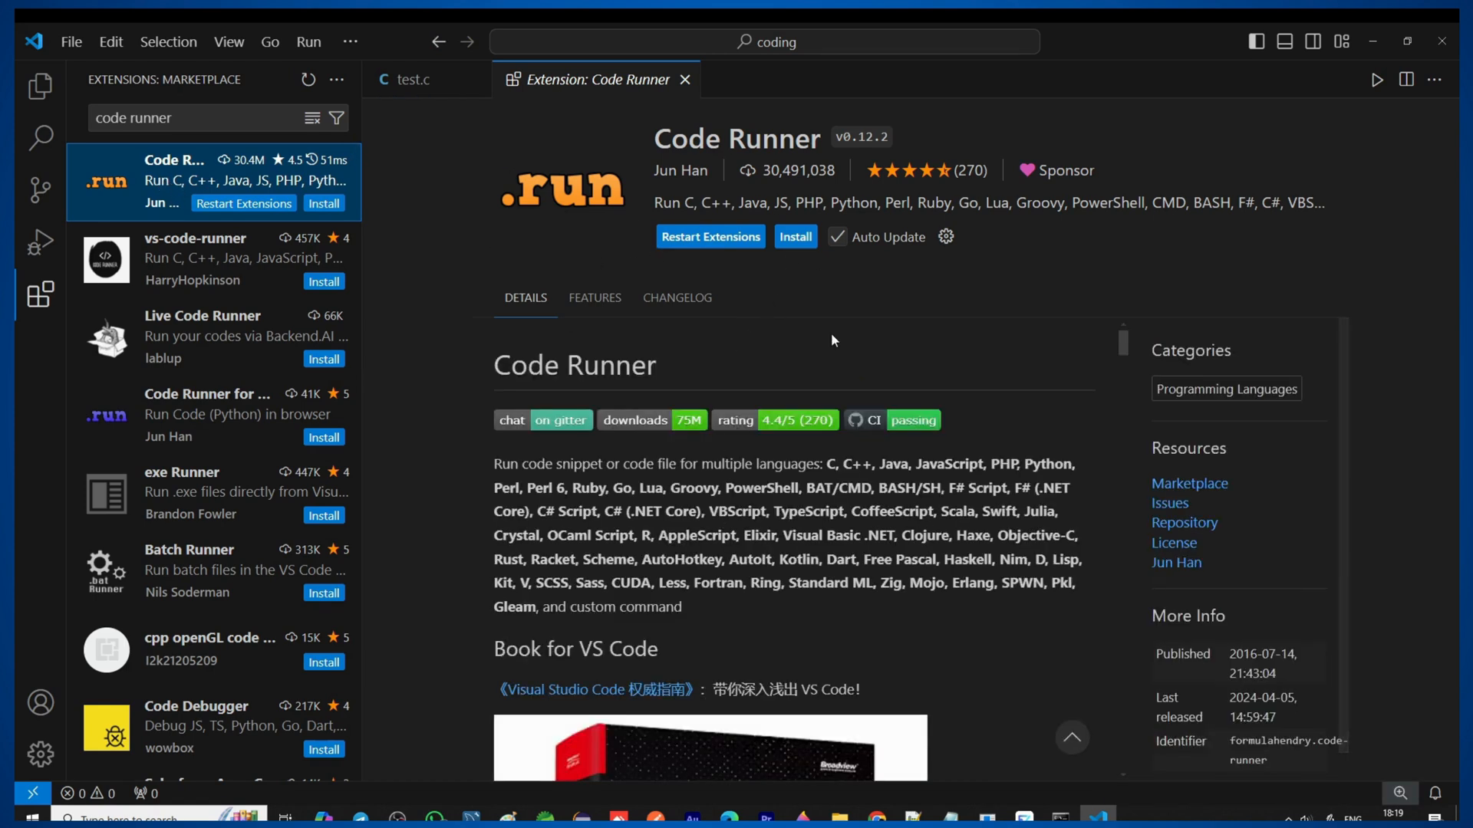
pyautogui.click(798, 239)
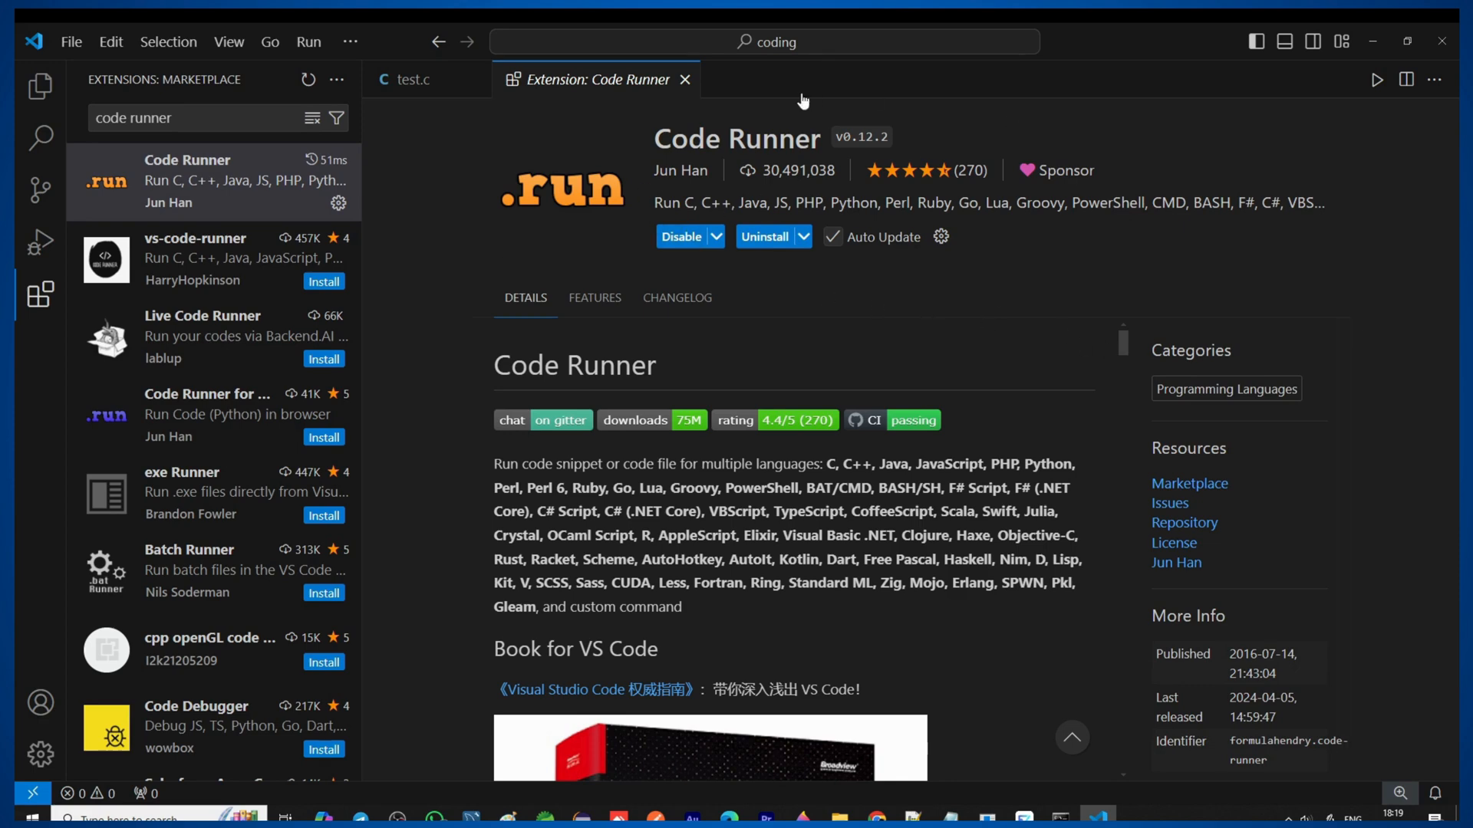
# - Close the Code Runner details page, return to the Explorer, and in test.c include stdio.h and write a main() function that returns 0
pyautogui.click(686, 80)
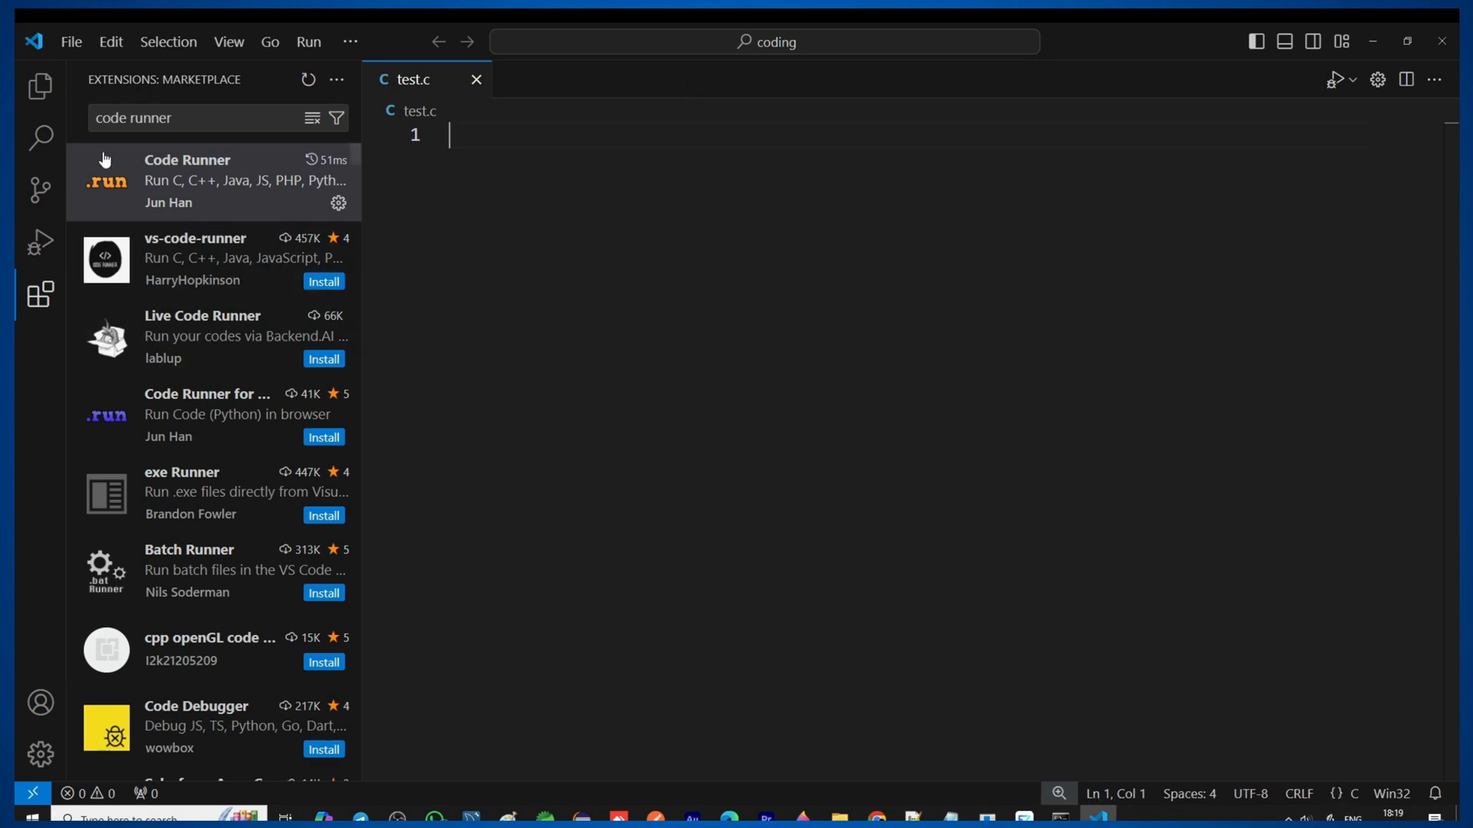
pyautogui.click(40, 84)
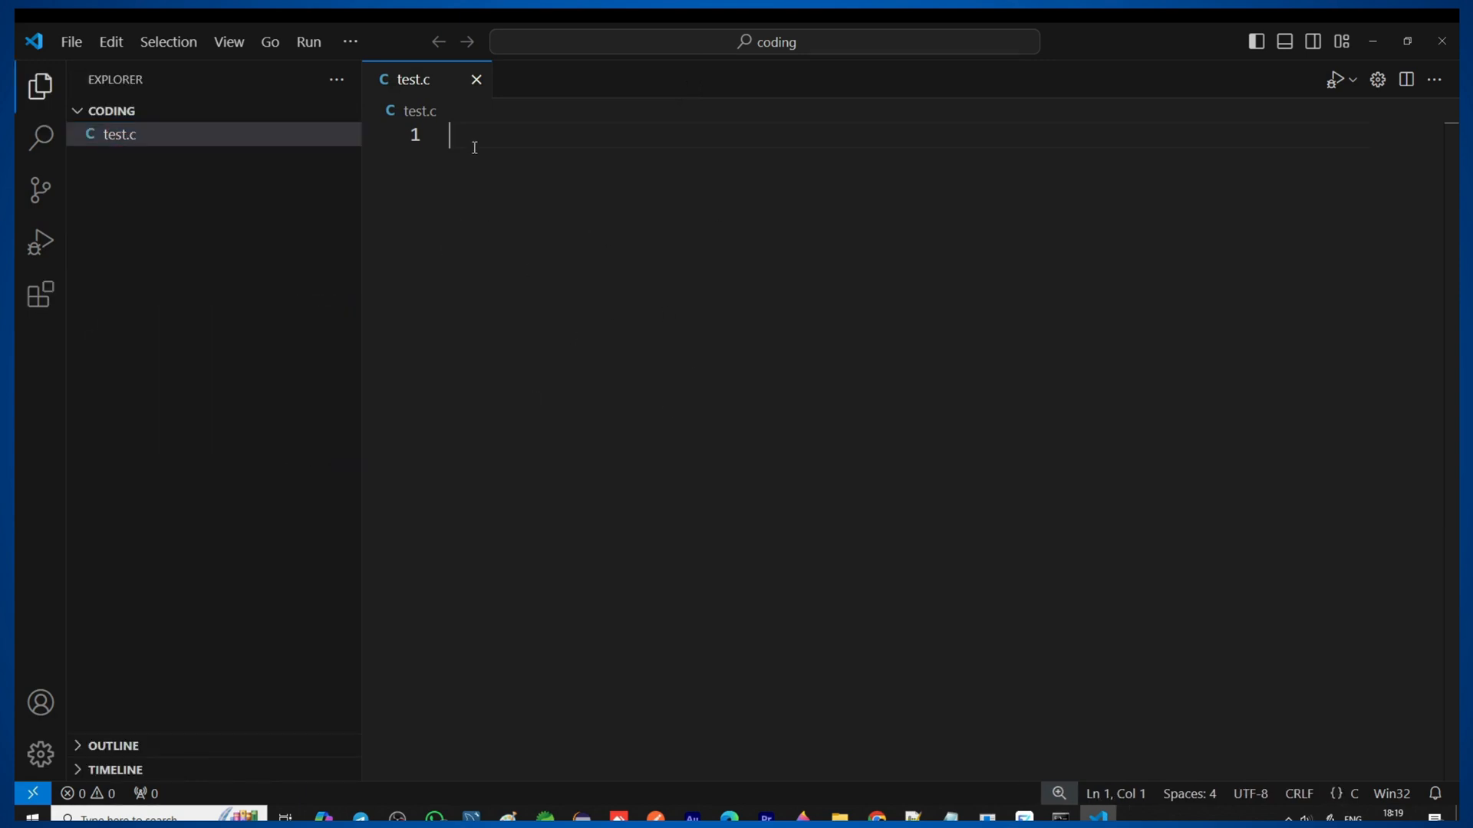
pyautogui.write('#include <stdio')
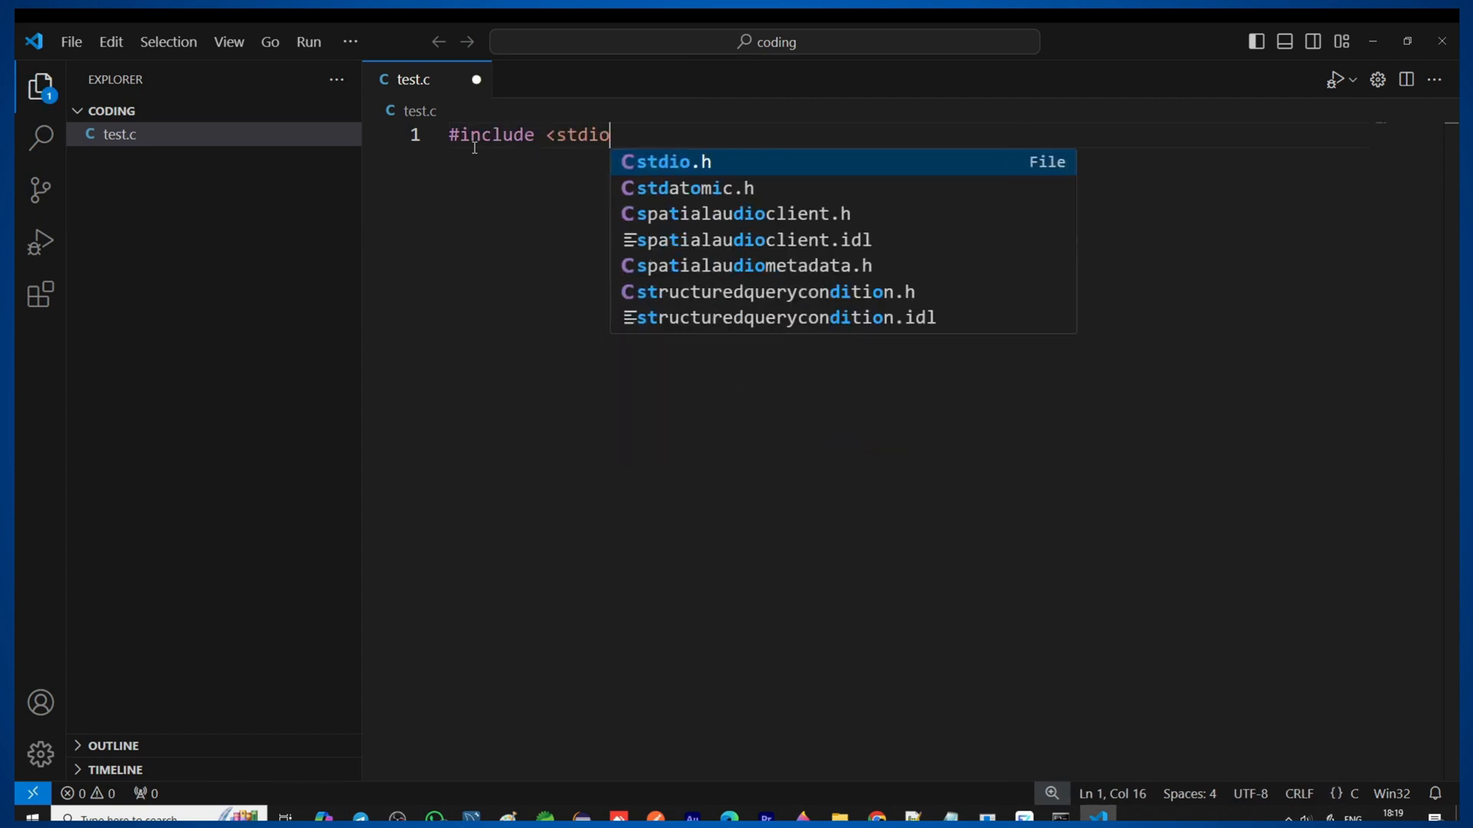
pyautogui.press('Return')
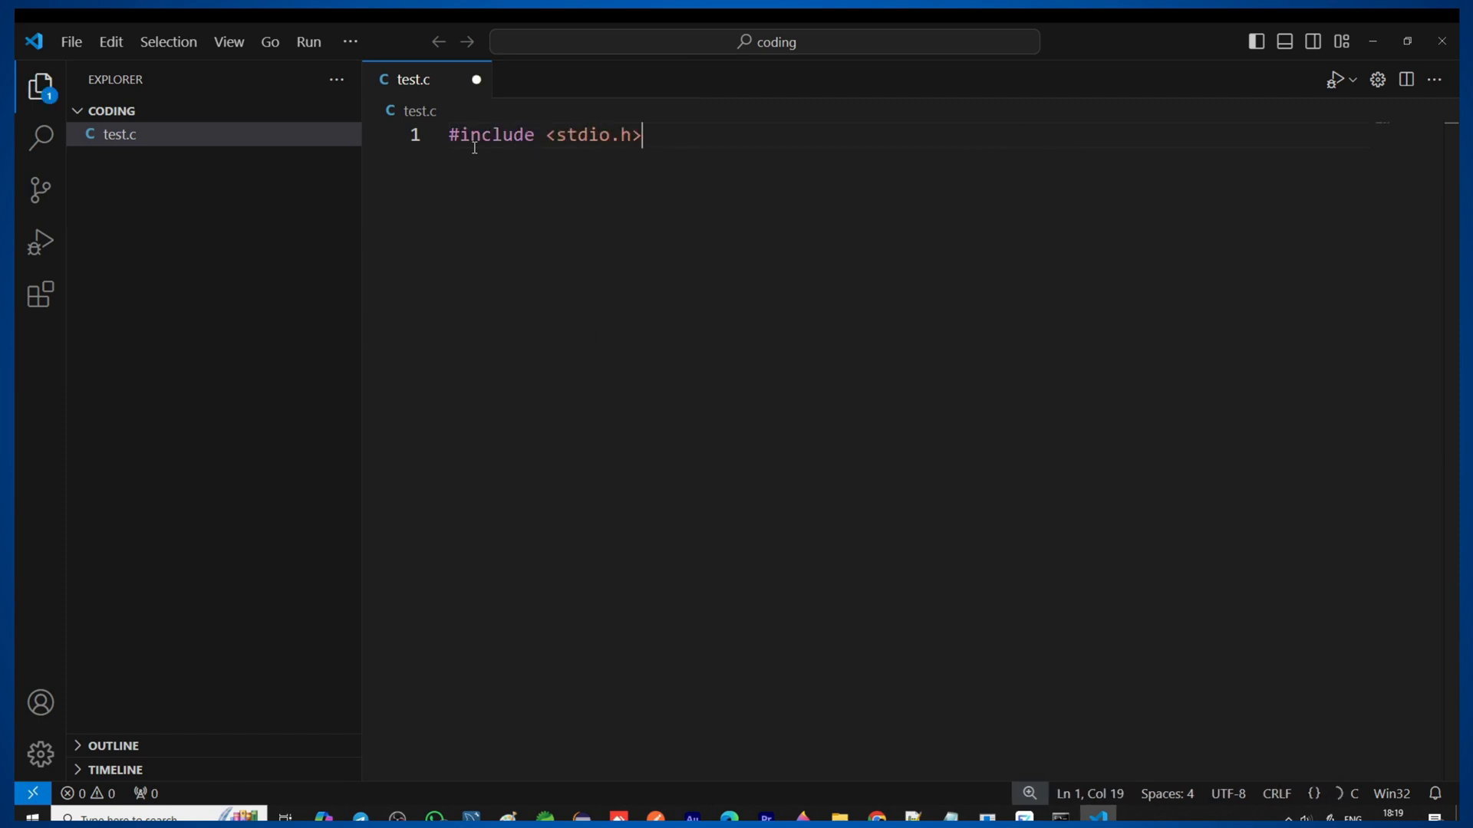
pyautogui.press('Return')
pyautogui.write('int main()')
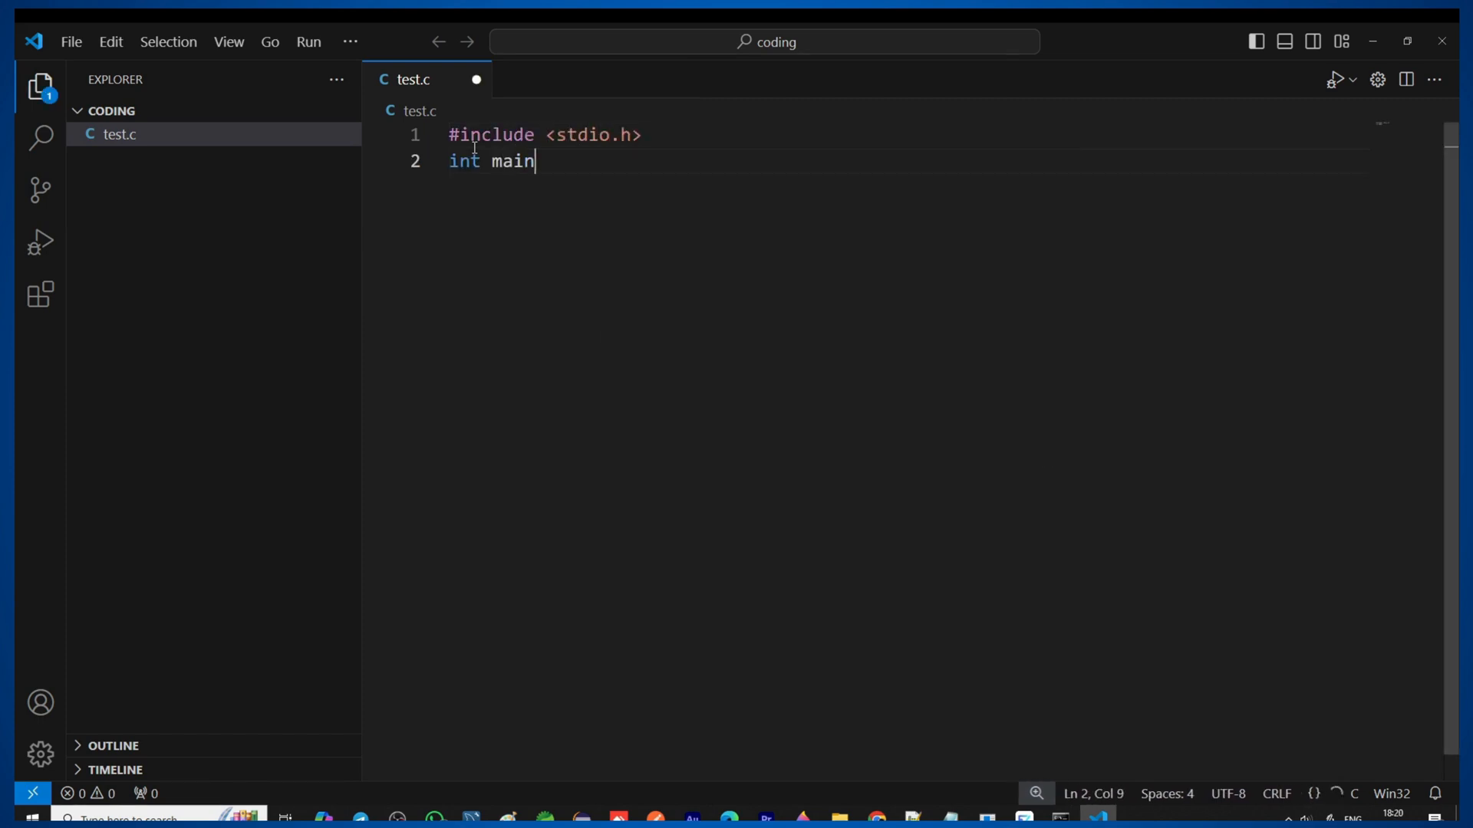
pyautogui.press('Return')
pyautogui.write('{')
pyautogui.press('Return')
pyautogui.press('Return')
pyautogui.write('return')
# - Add the statement printf("Hello C from VSCODE"); above the return line in main()
pyautogui.press('Up')
pyautogui.write('printf')
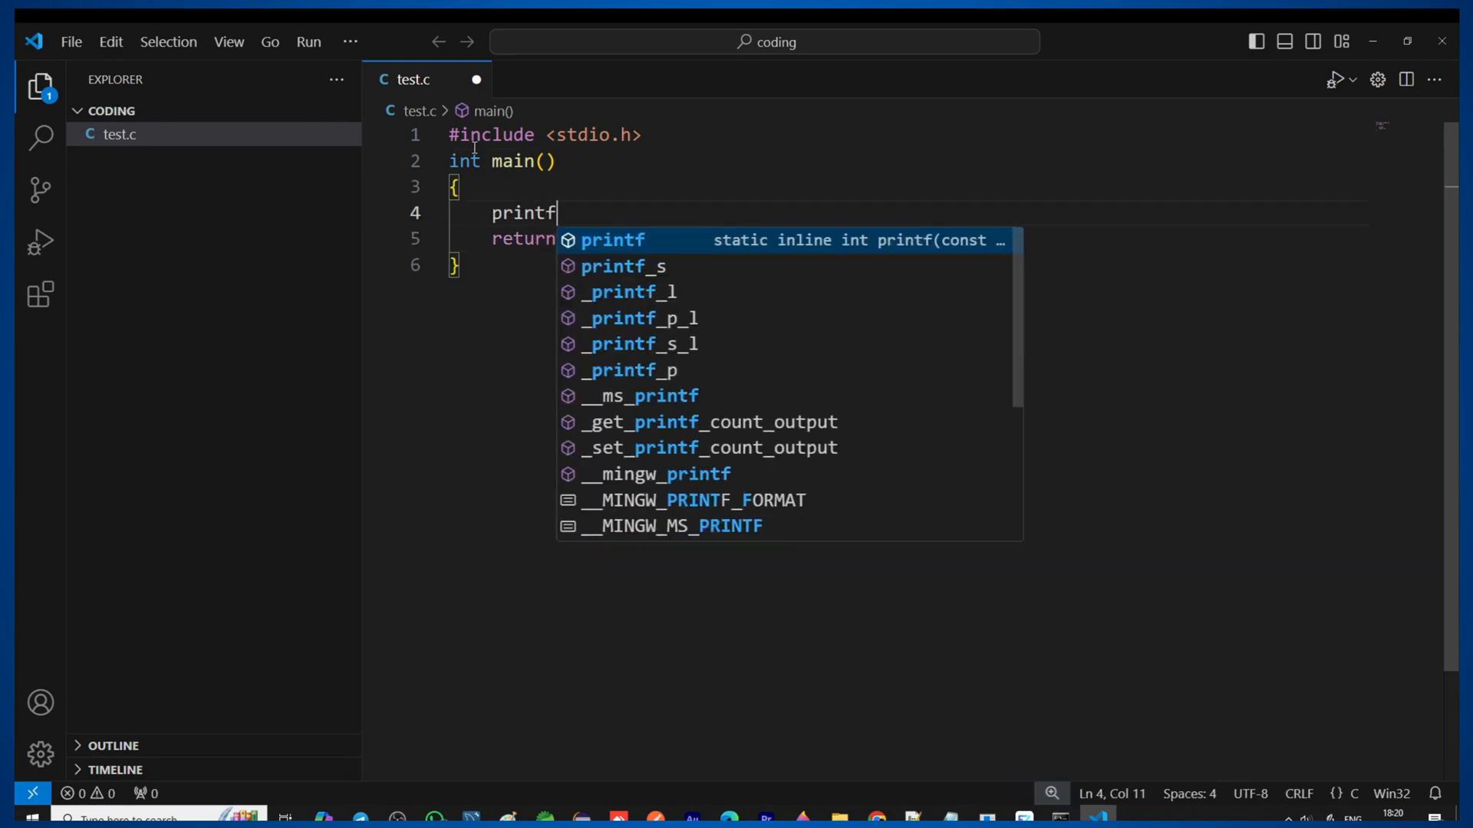
pyautogui.press('Escape')
pyautogui.write('("Hello C ')
pyautogui.write('from VSCODE')
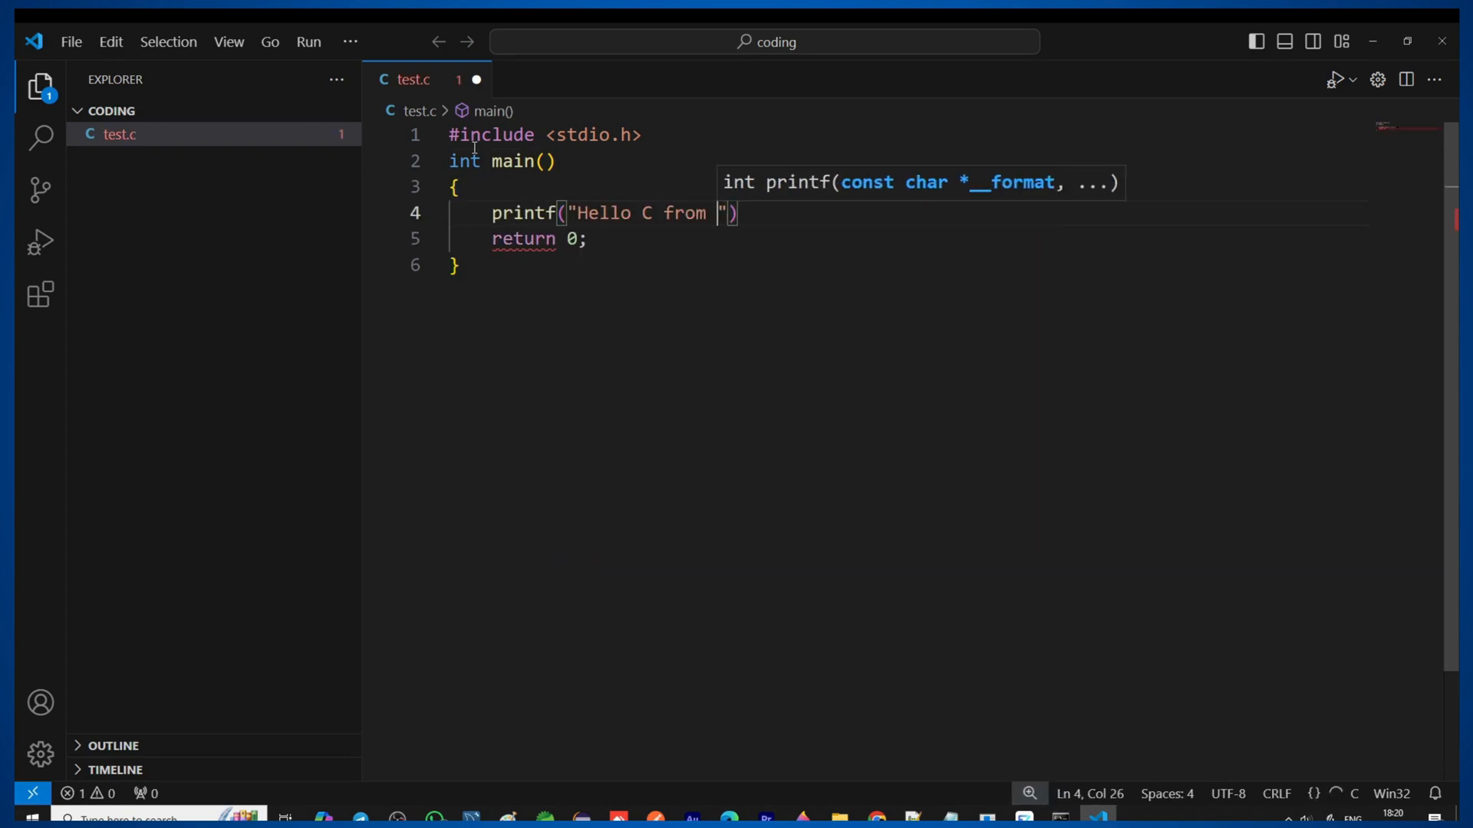
pyautogui.click(844, 223)
# - Save test.c and execute it with the Run Code command
pyautogui.hotkey('ctrl', 's')
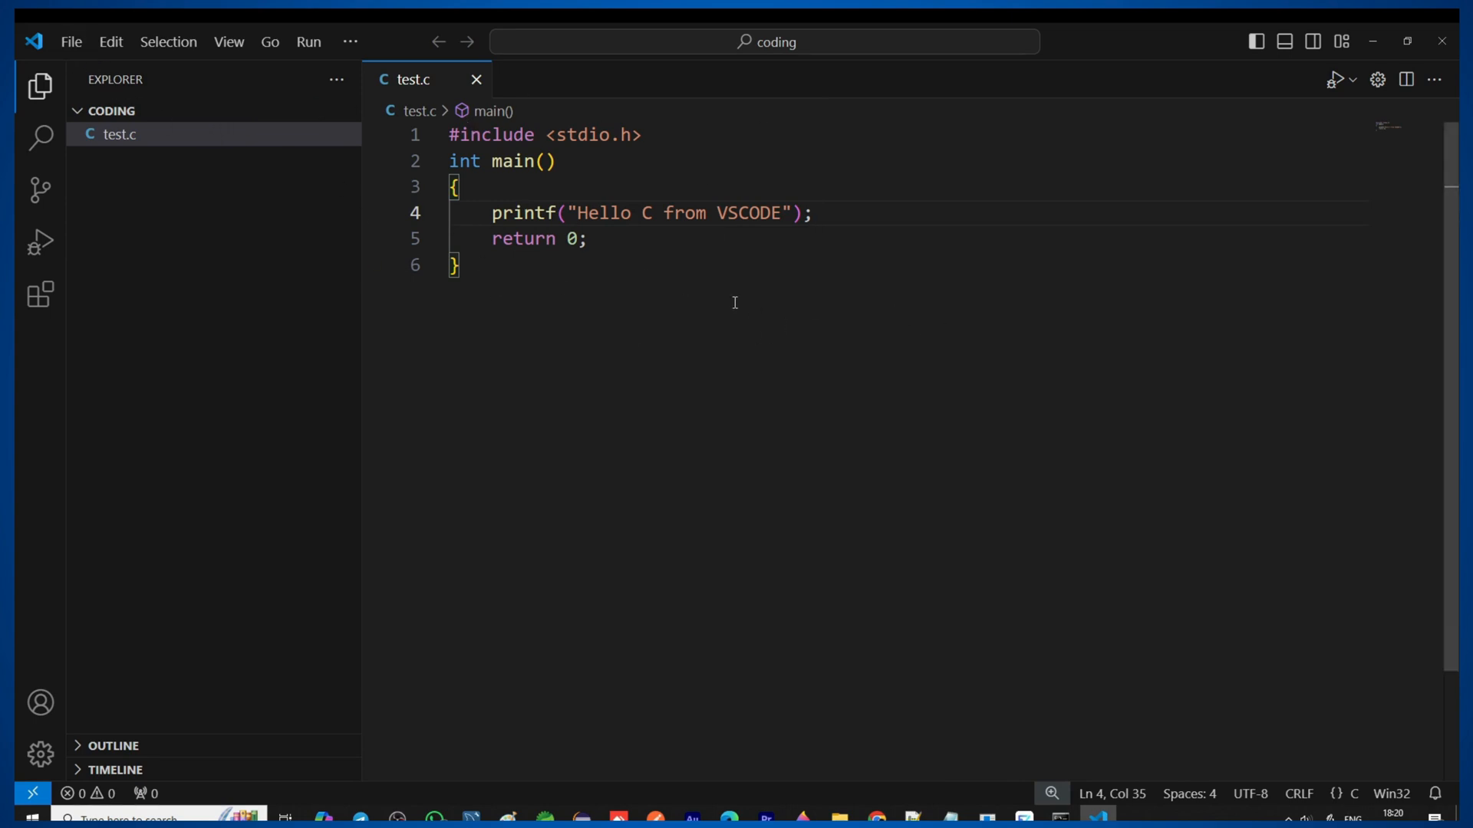
pyautogui.rightClick(681, 282)
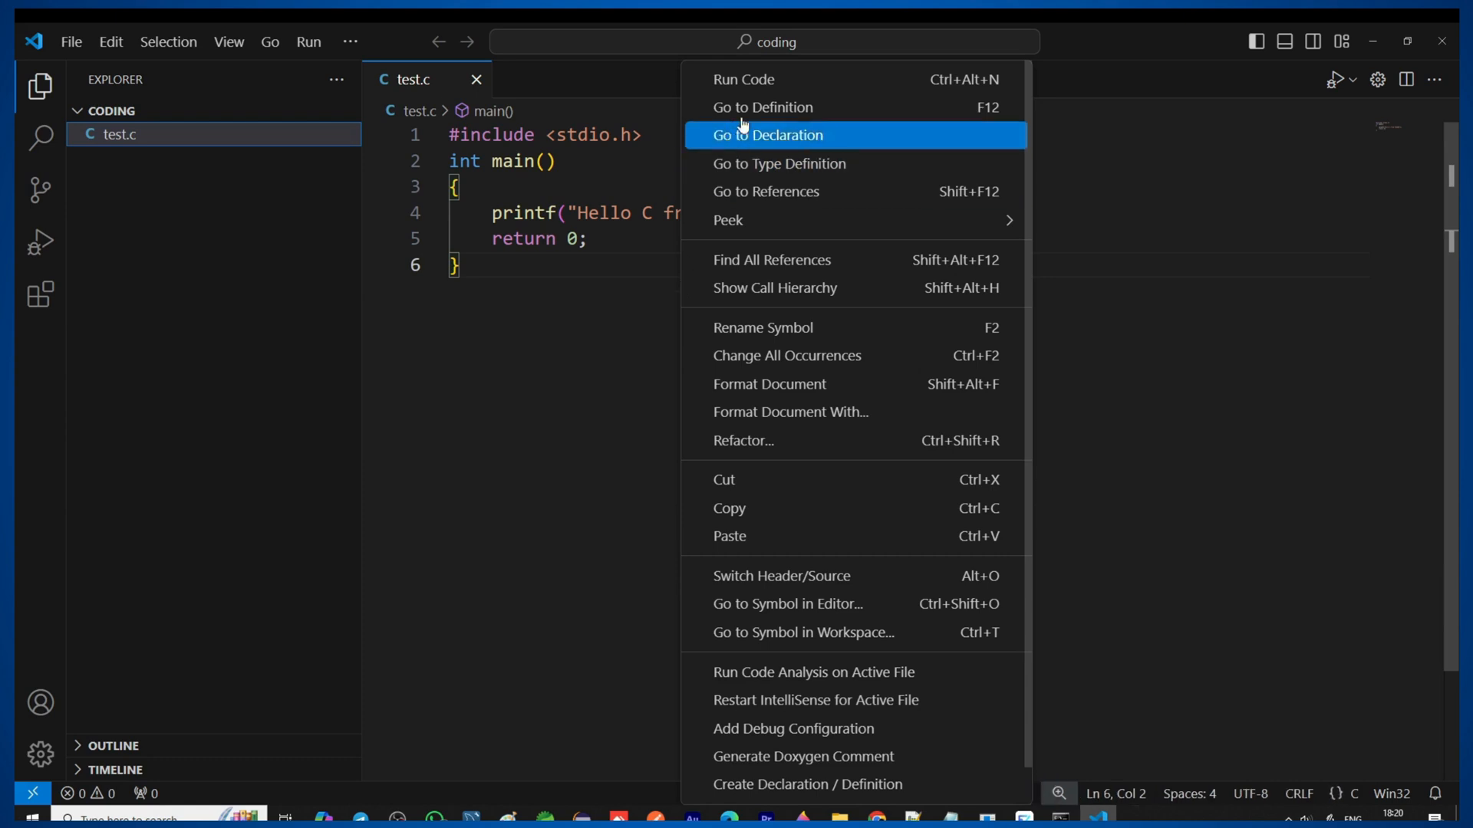
pyautogui.click(756, 81)
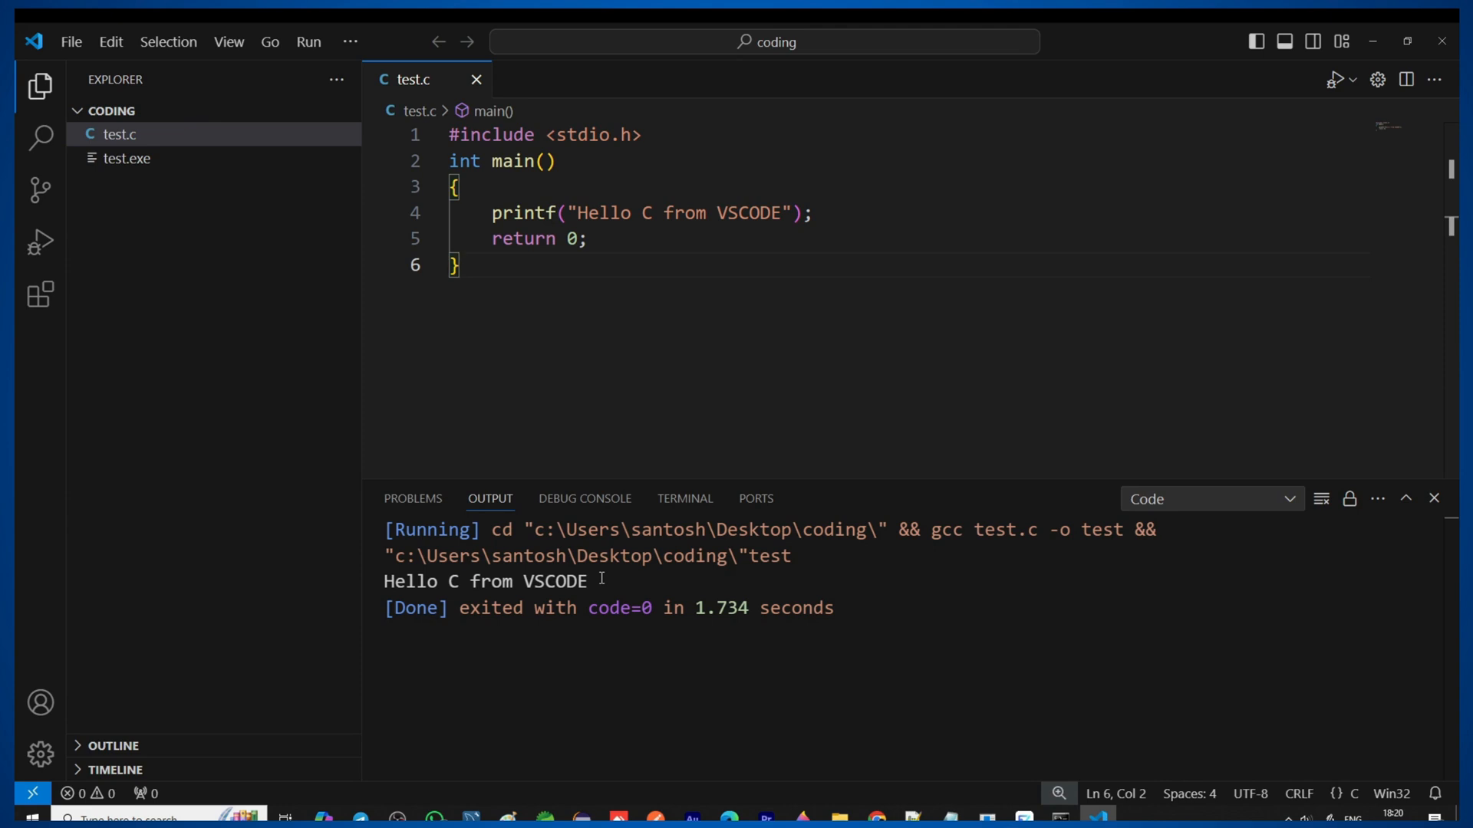
# - Create a new file named test.py in the coding folder
pyautogui.click(69, 42)
pyautogui.click(94, 106)
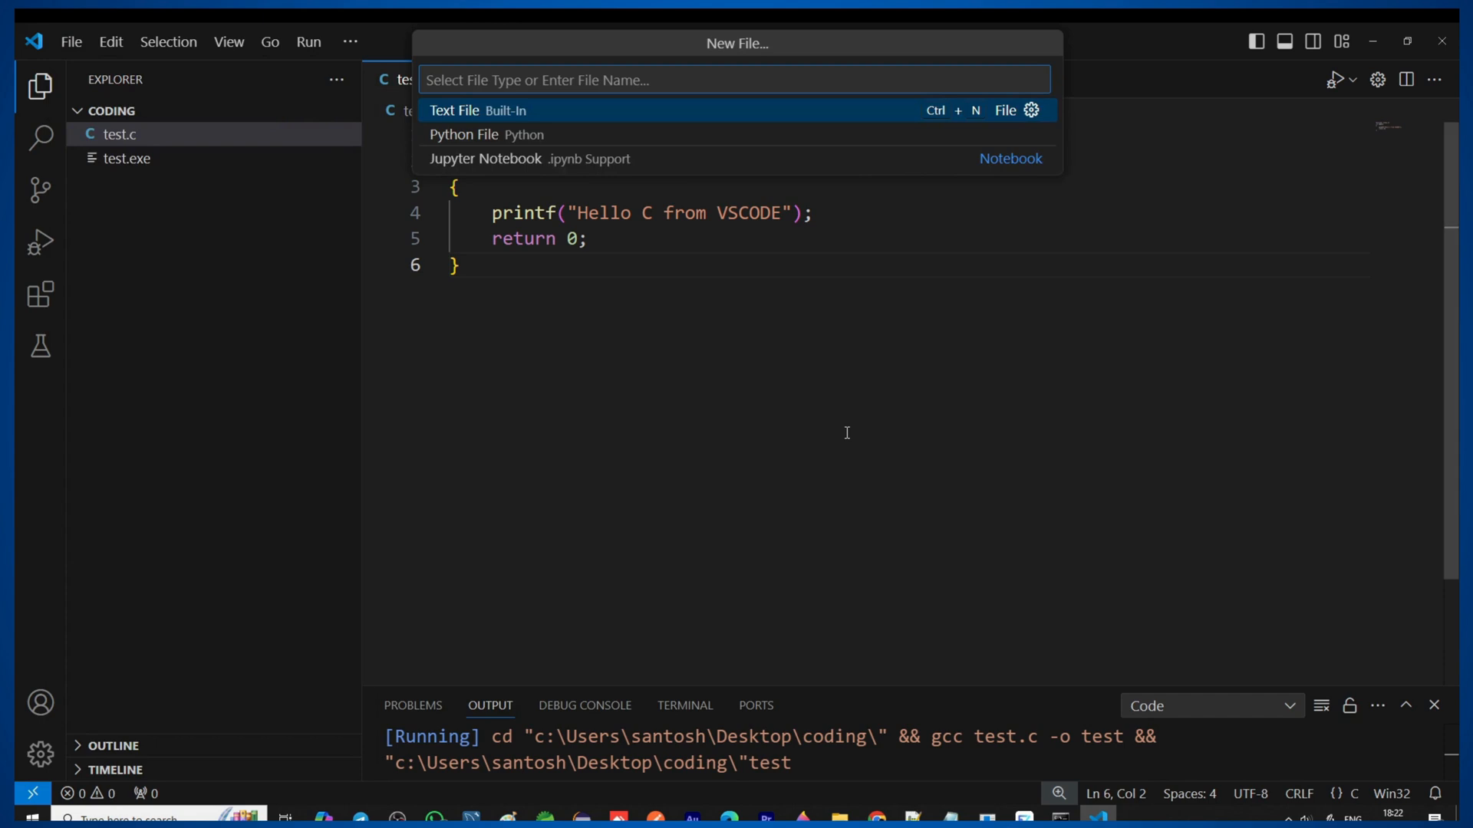
pyautogui.write('t')
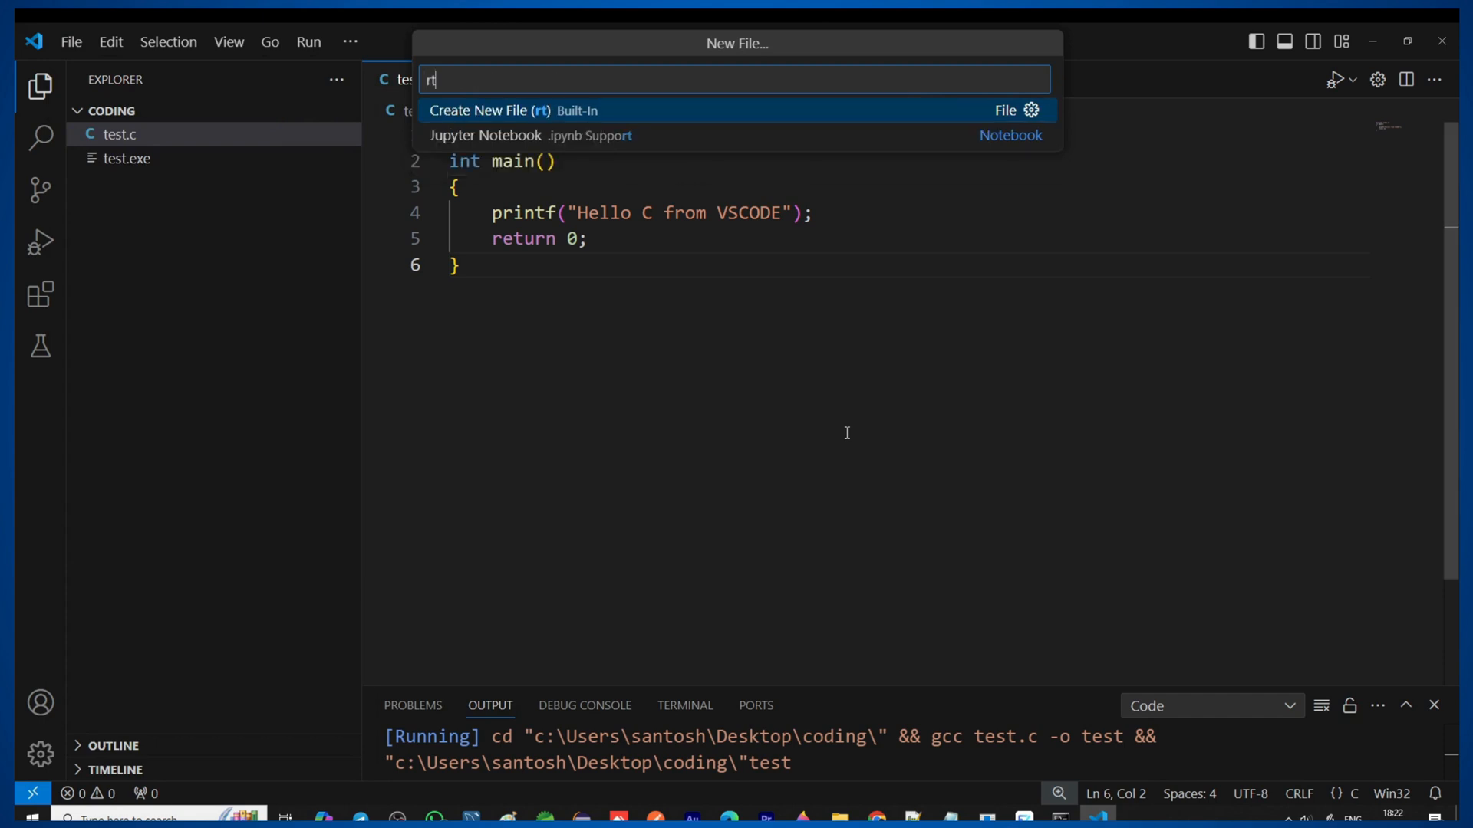
pyautogui.write('est.py')
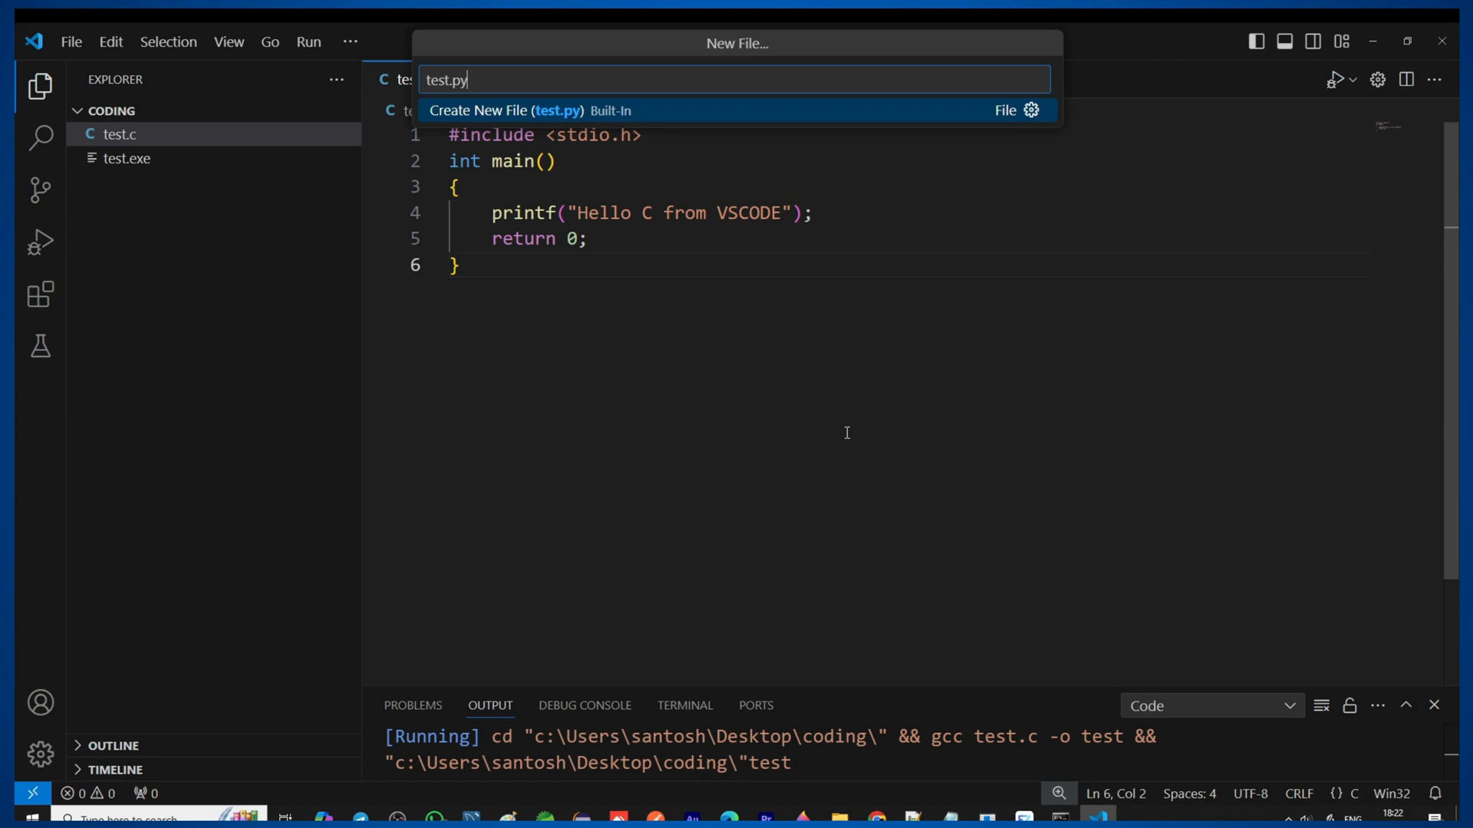
pyautogui.press('Return')
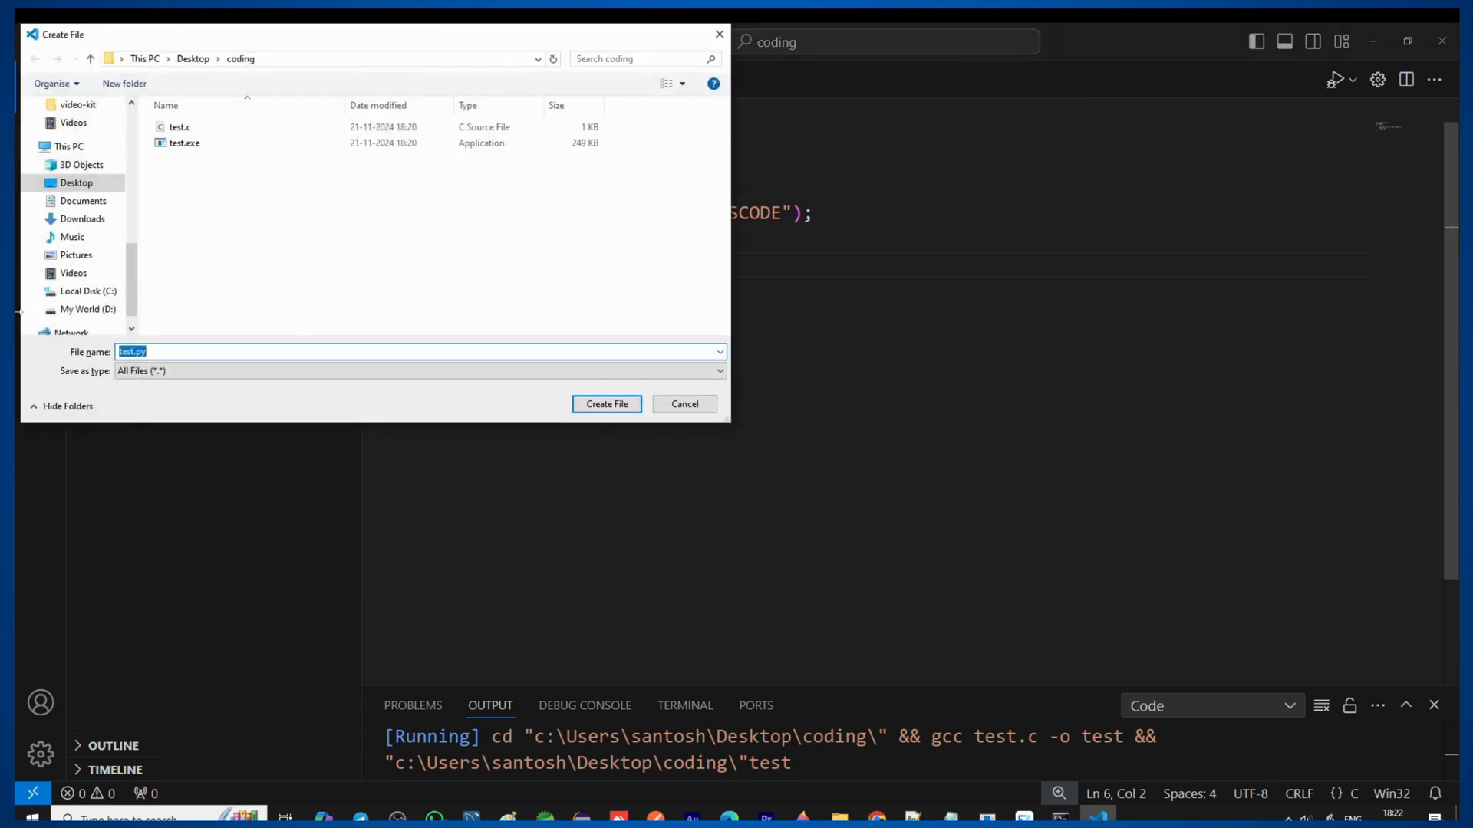
pyautogui.click(637, 404)
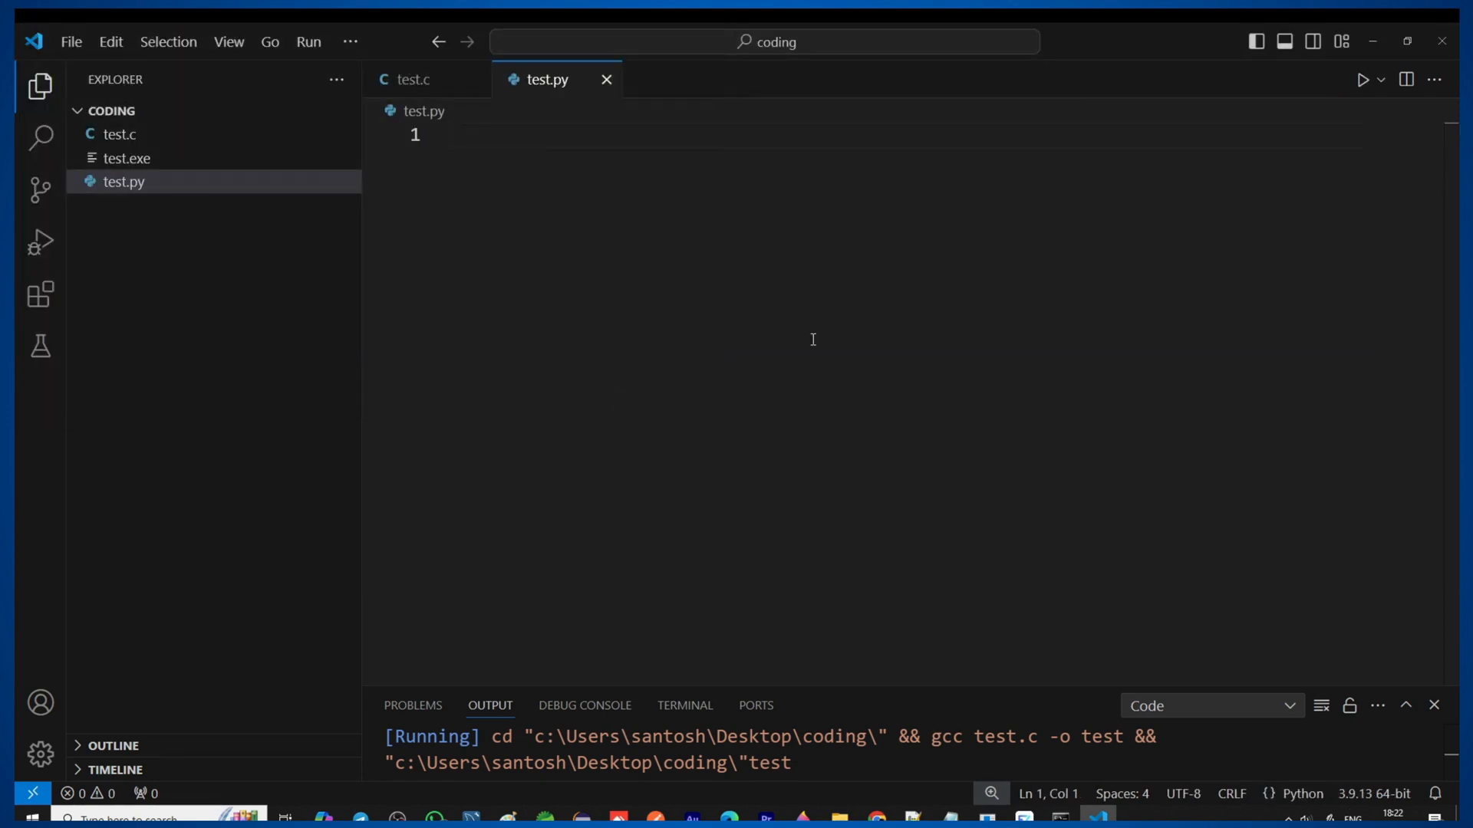
# - Write print ("hello Python from vscode") in test.py and save the file
pyautogui.write('print')
pyautogui.press('Escape')
pyautogui.write('("hello')
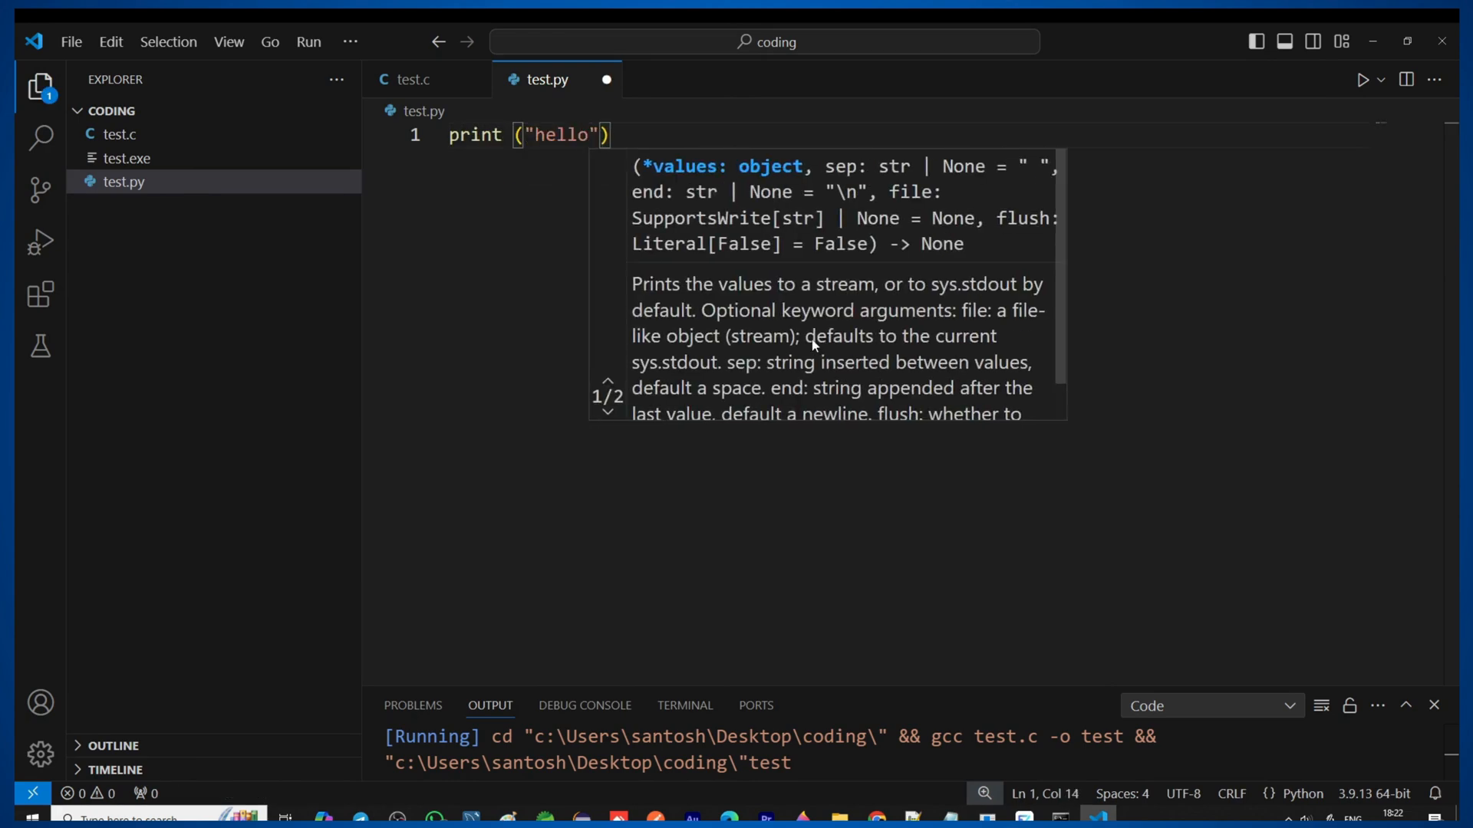
pyautogui.write(' Python f')
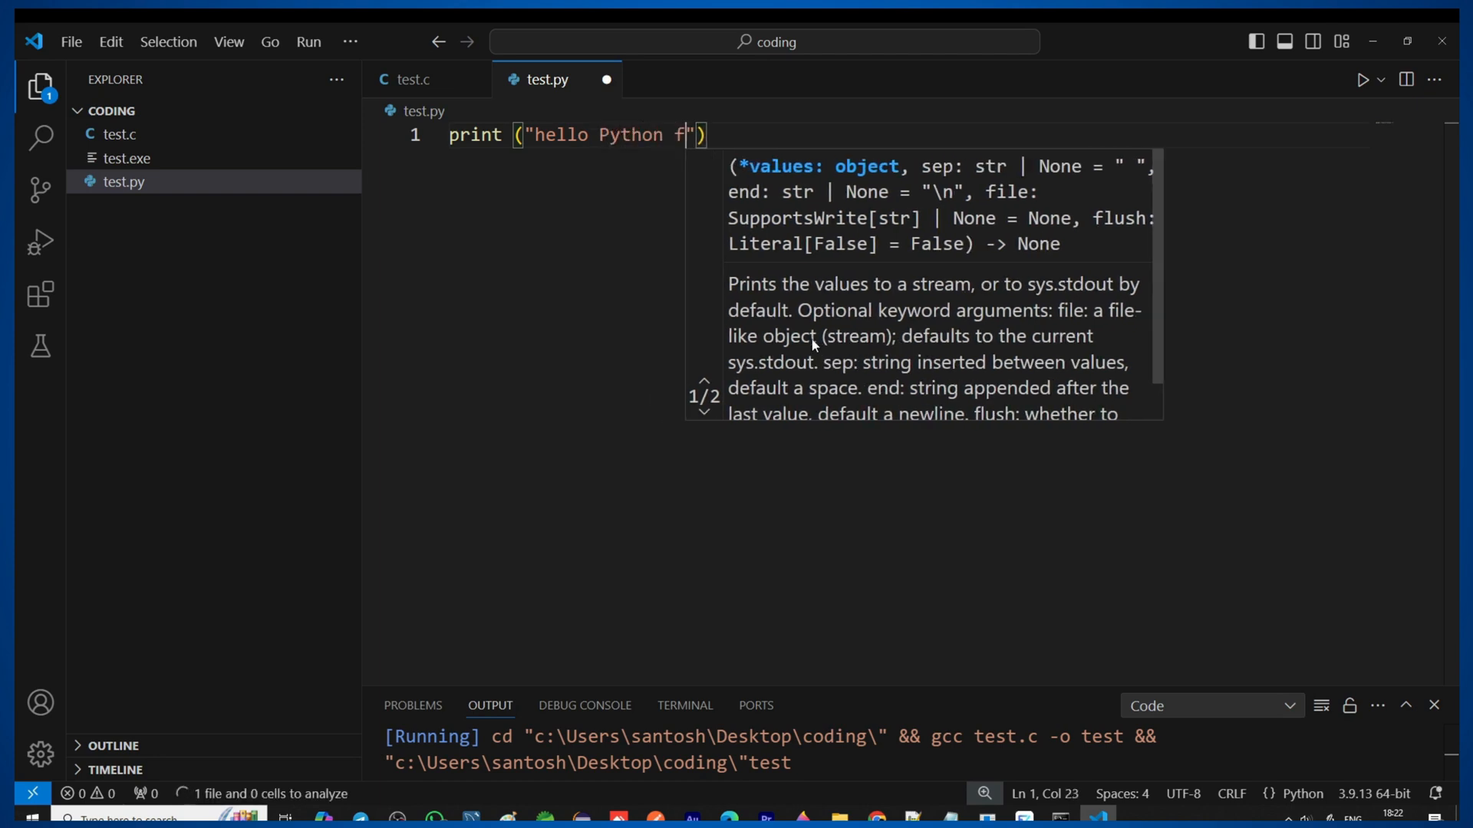
pyautogui.write('rom vscode')
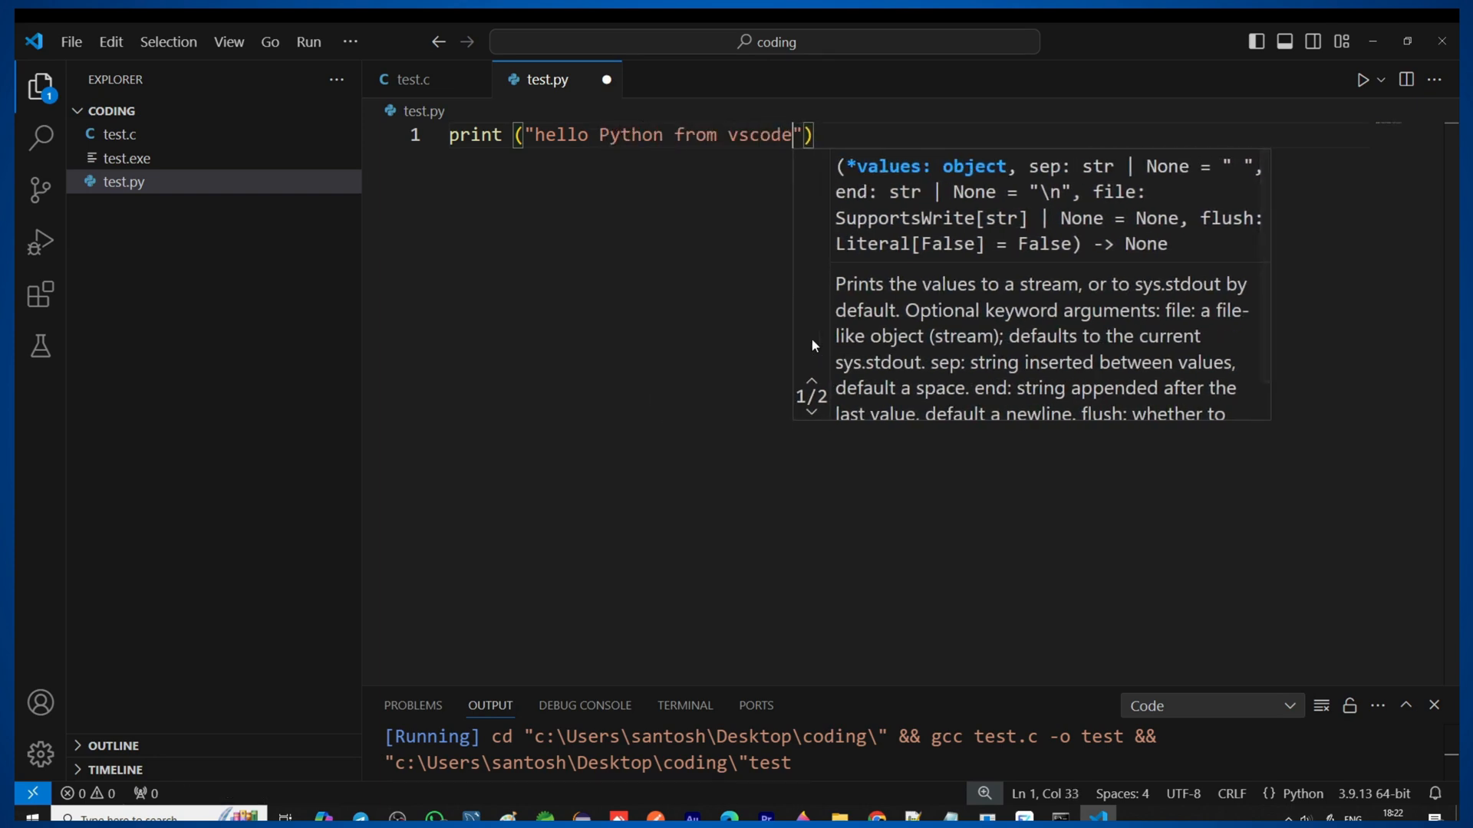
pyautogui.hotkey('ctrl', 's')
pyautogui.press('End')
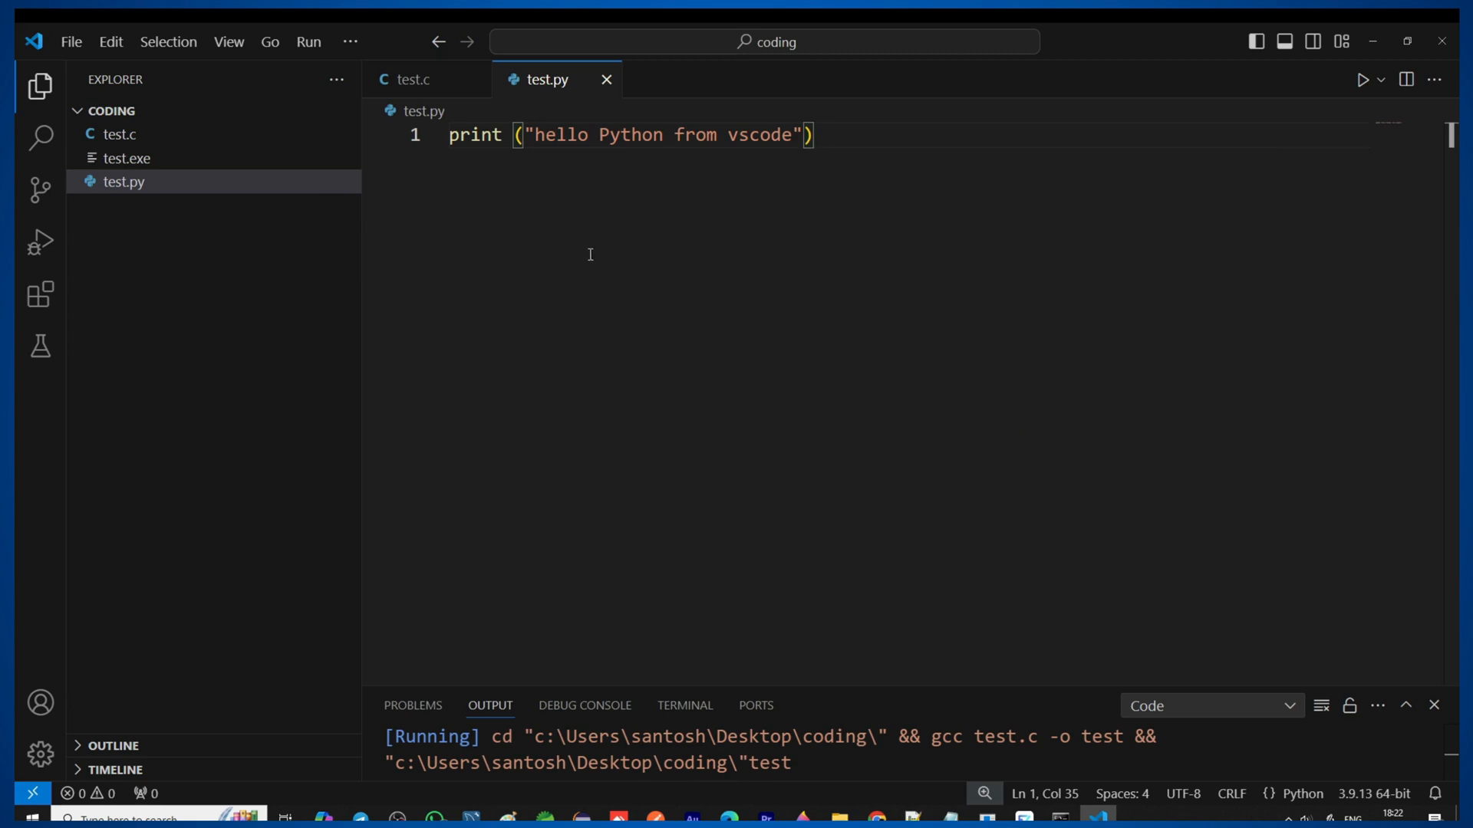
# - Execute test.py with the Run Code command and highlight the printed line in the output
pyautogui.rightClick(763, 194)
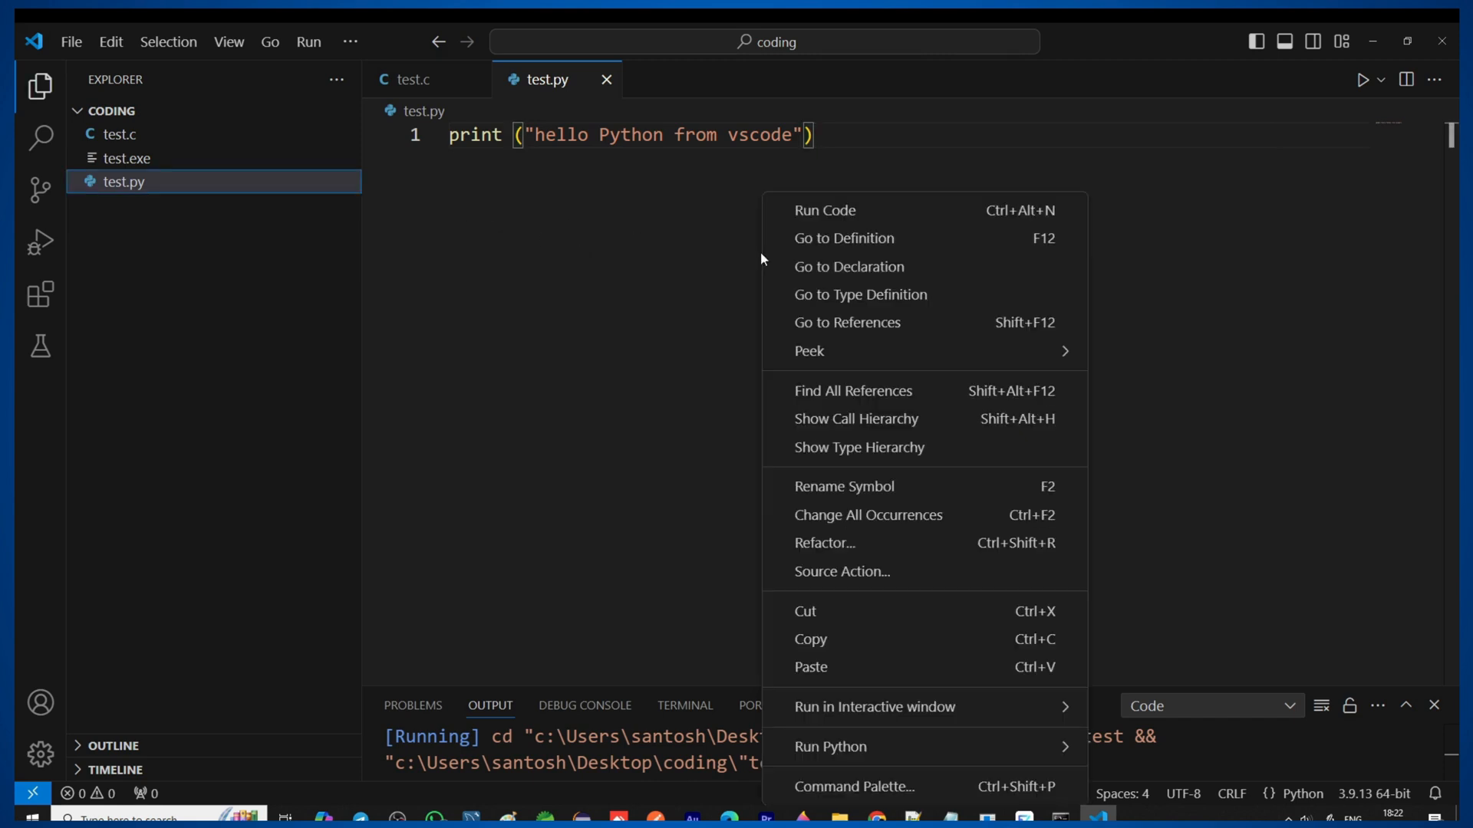
pyautogui.click(789, 211)
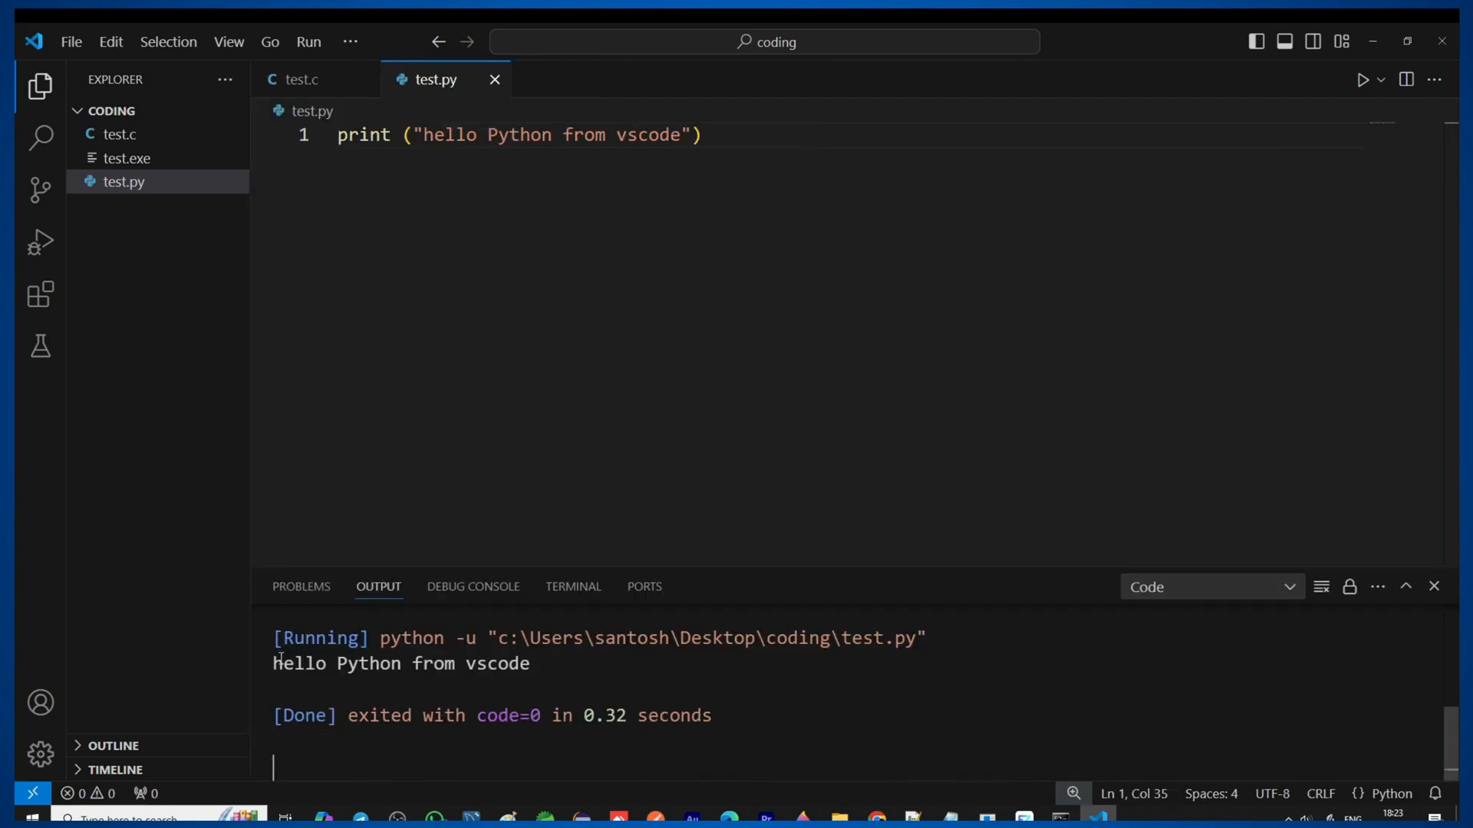
pyautogui.moveTo(282, 664); pyautogui.dragTo(534, 664)
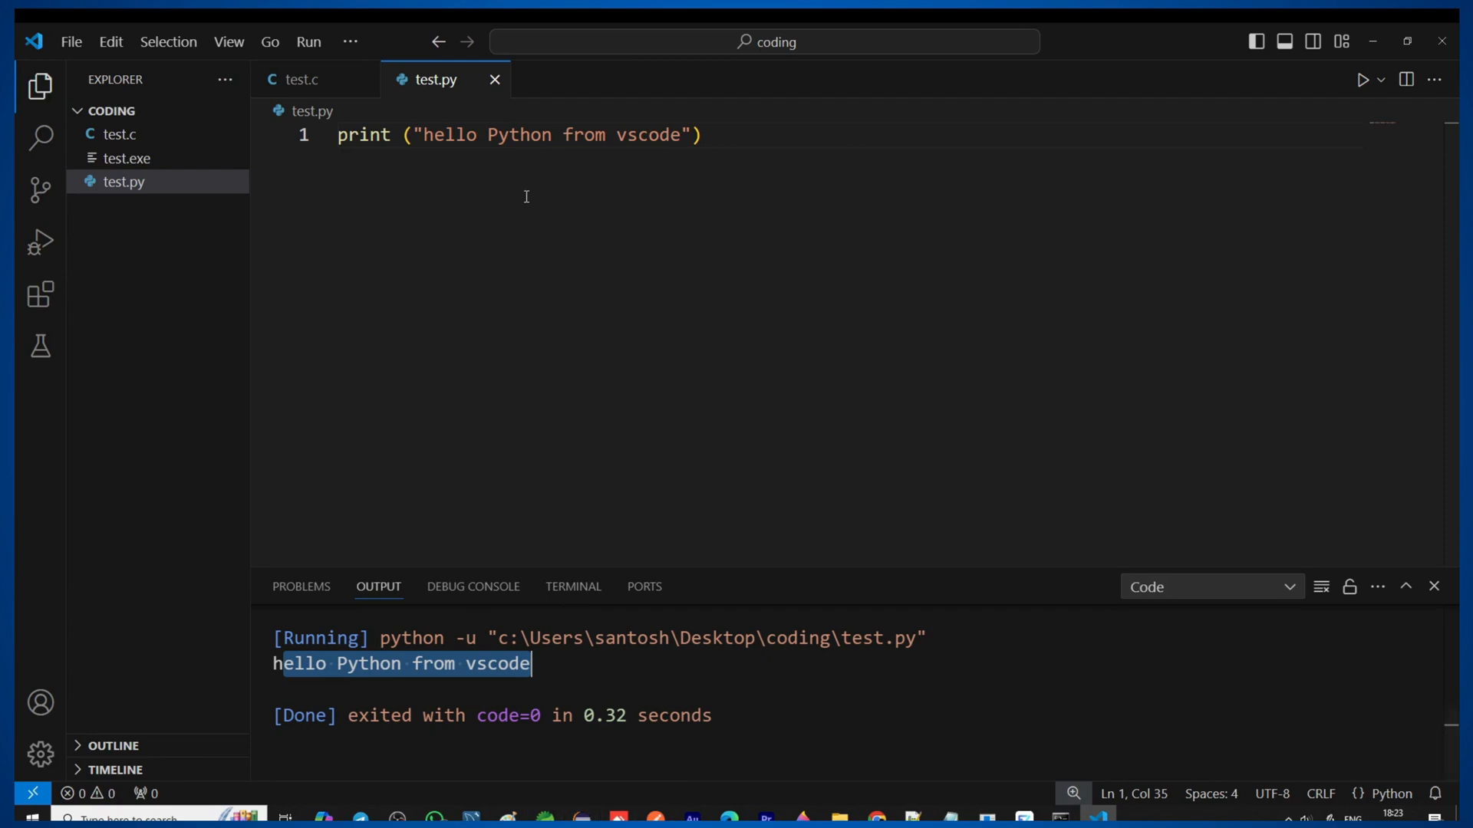
pyautogui.click(500, 251)
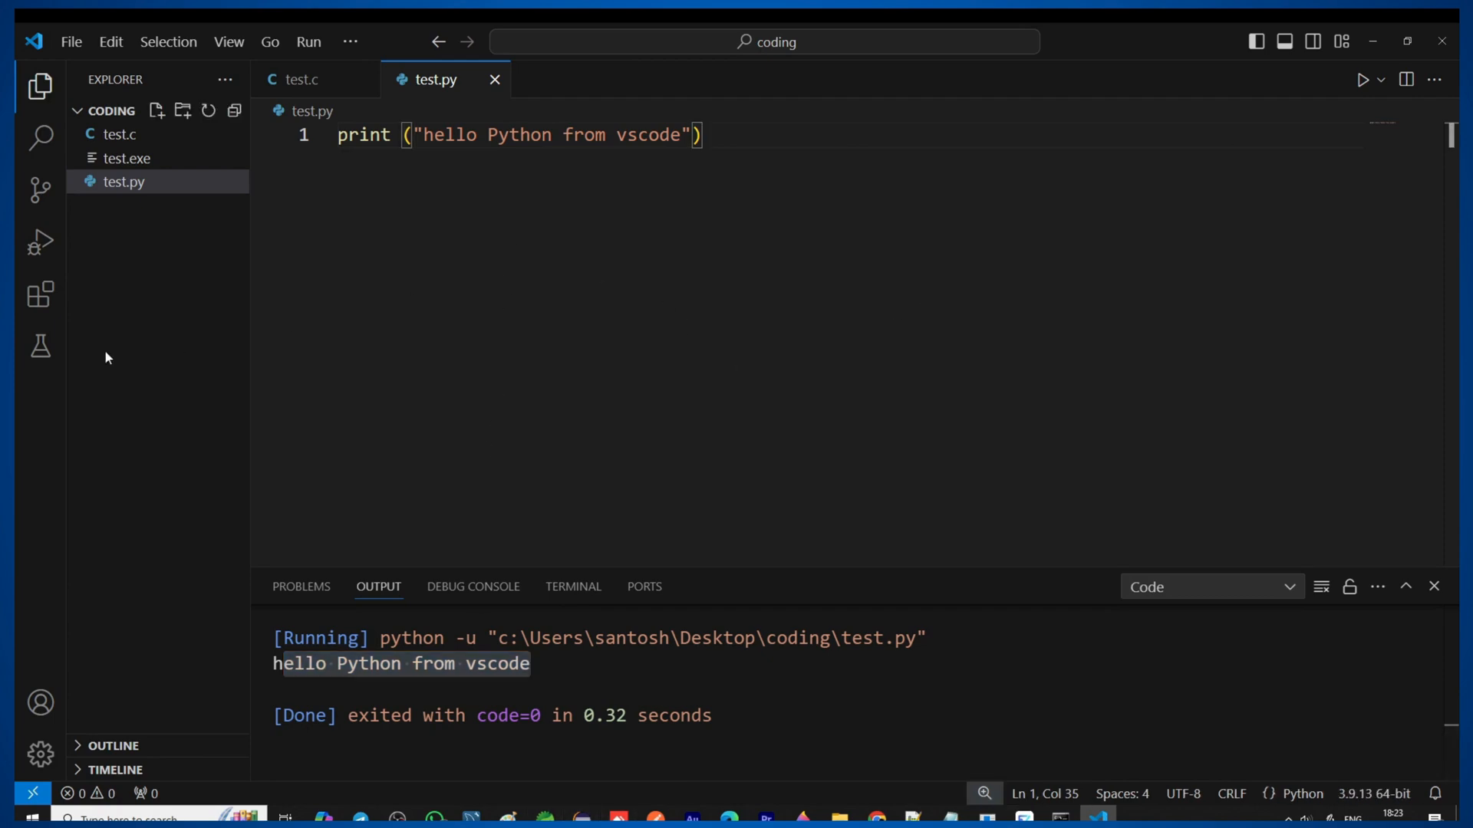
# - Examine Microsoft's Python extension among the marketplace results for "python" and close its details page
pyautogui.click(40, 304)
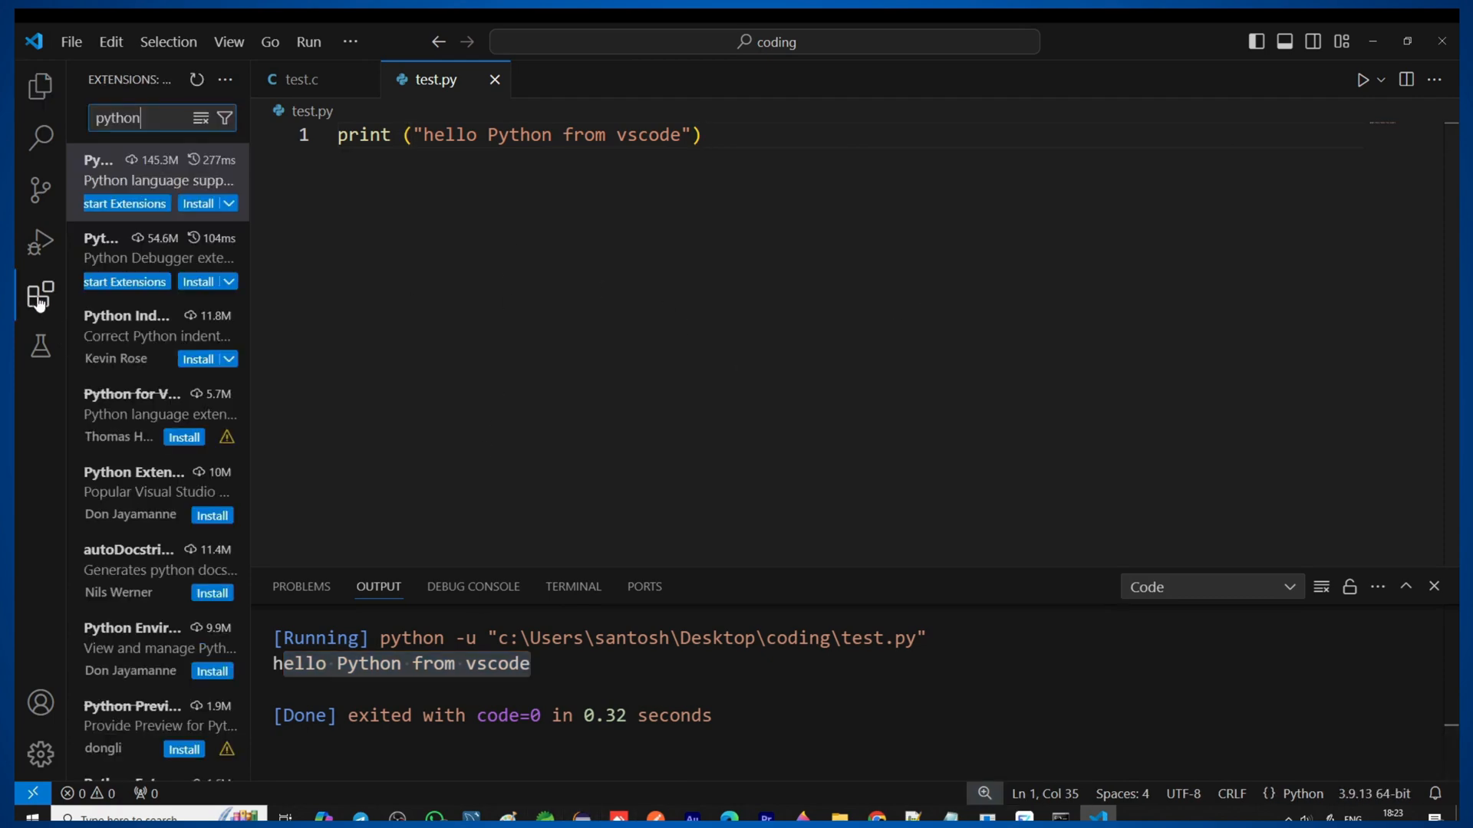
pyautogui.moveTo(154, 118); pyautogui.dragTo(110, 118)
pyautogui.click(150, 115)
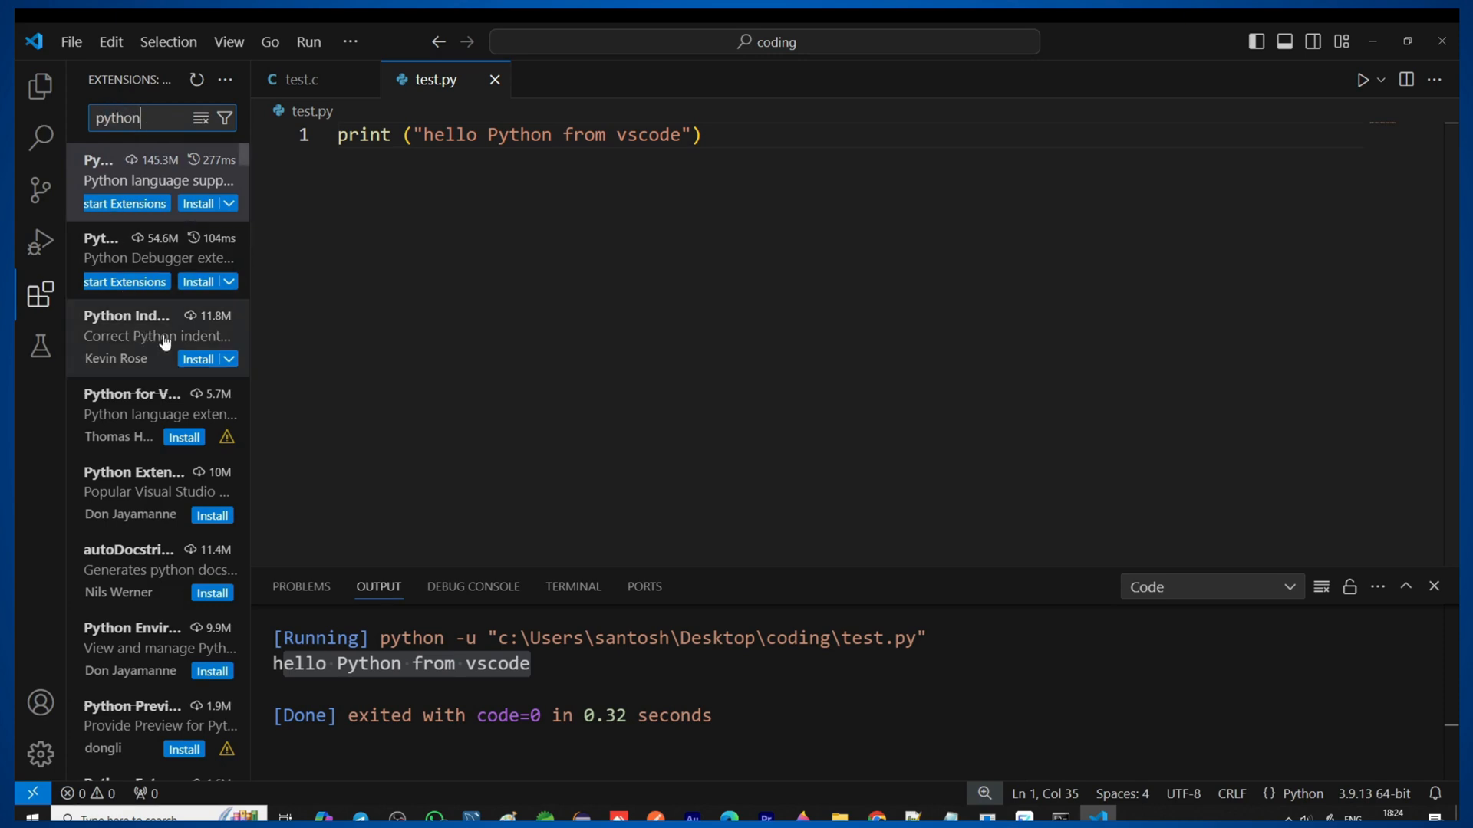
pyautogui.click(105, 173)
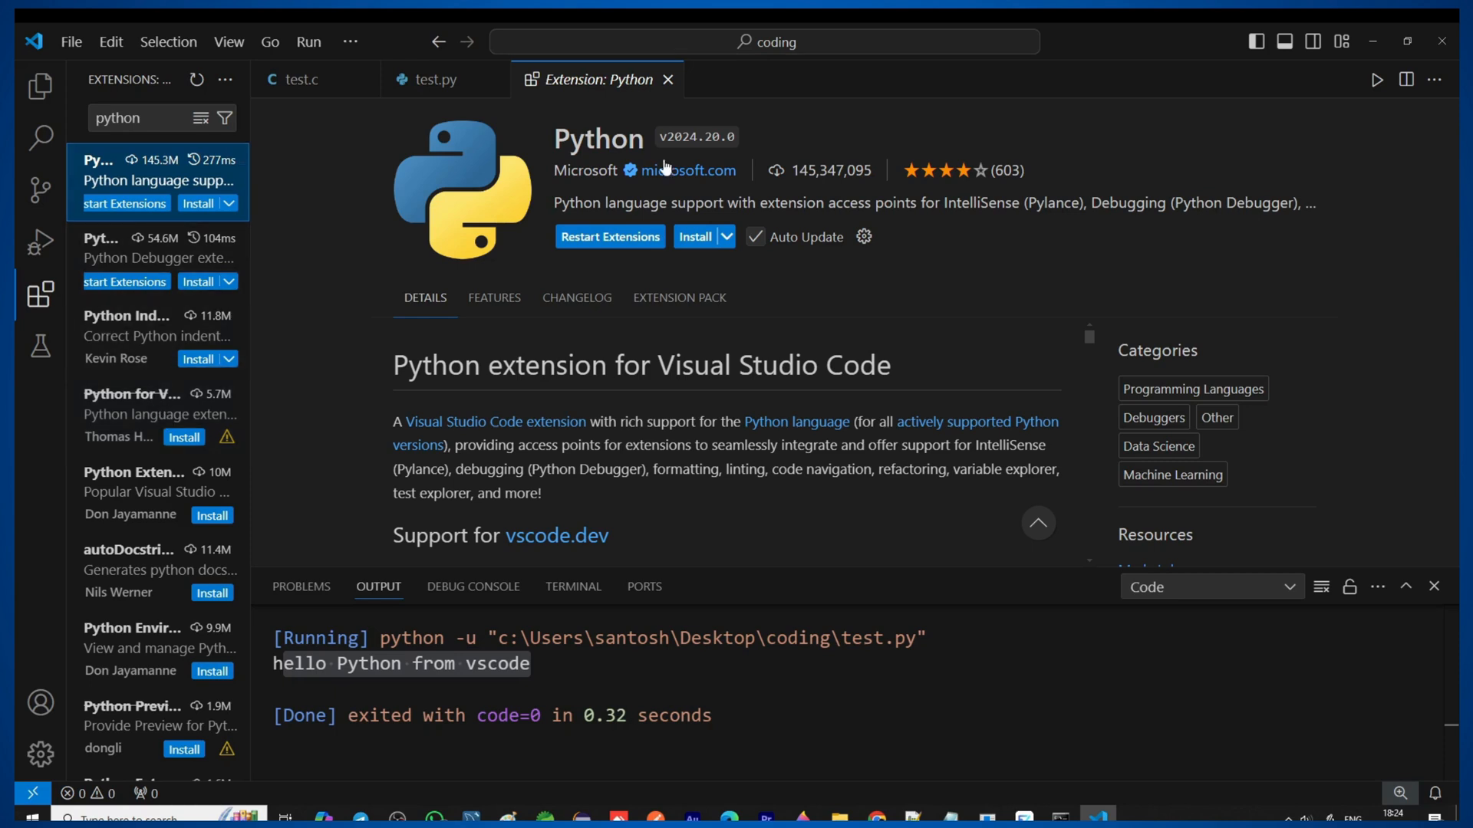
pyautogui.click(668, 80)
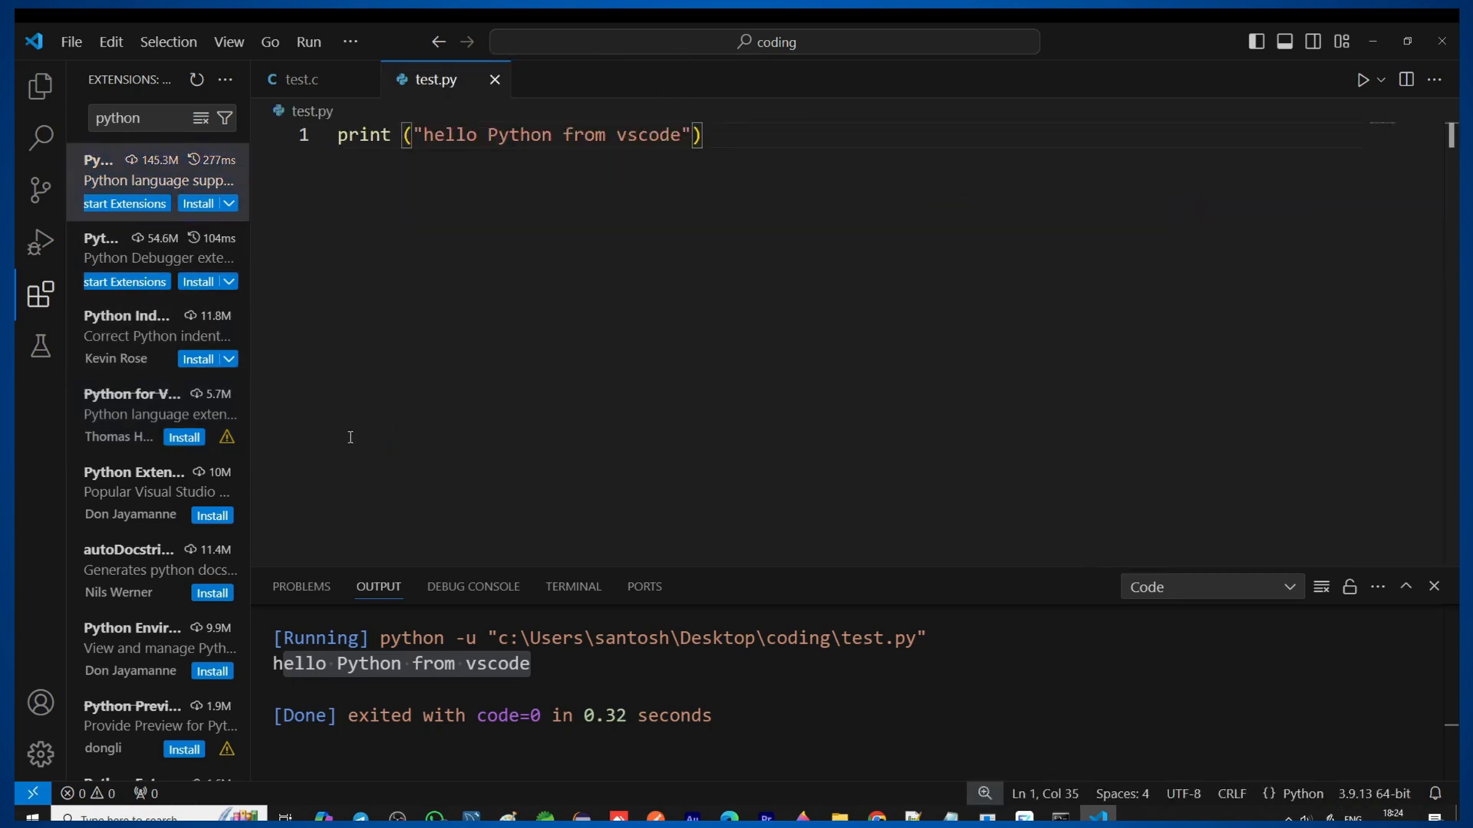
# - Return to the Explorer and create a new file named test.java in the coding folder
pyautogui.click(42, 98)
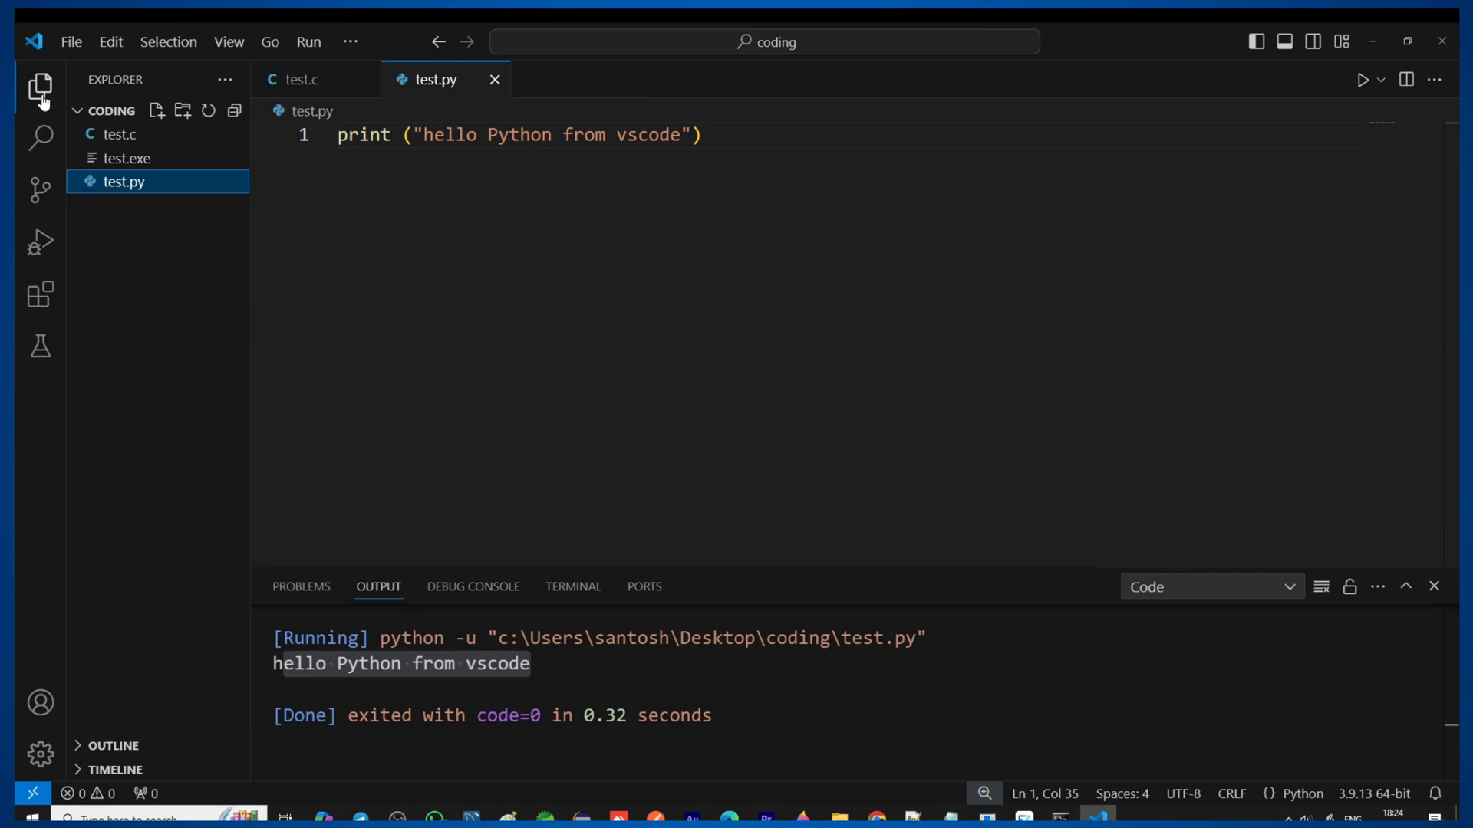
pyautogui.rightClick(155, 261)
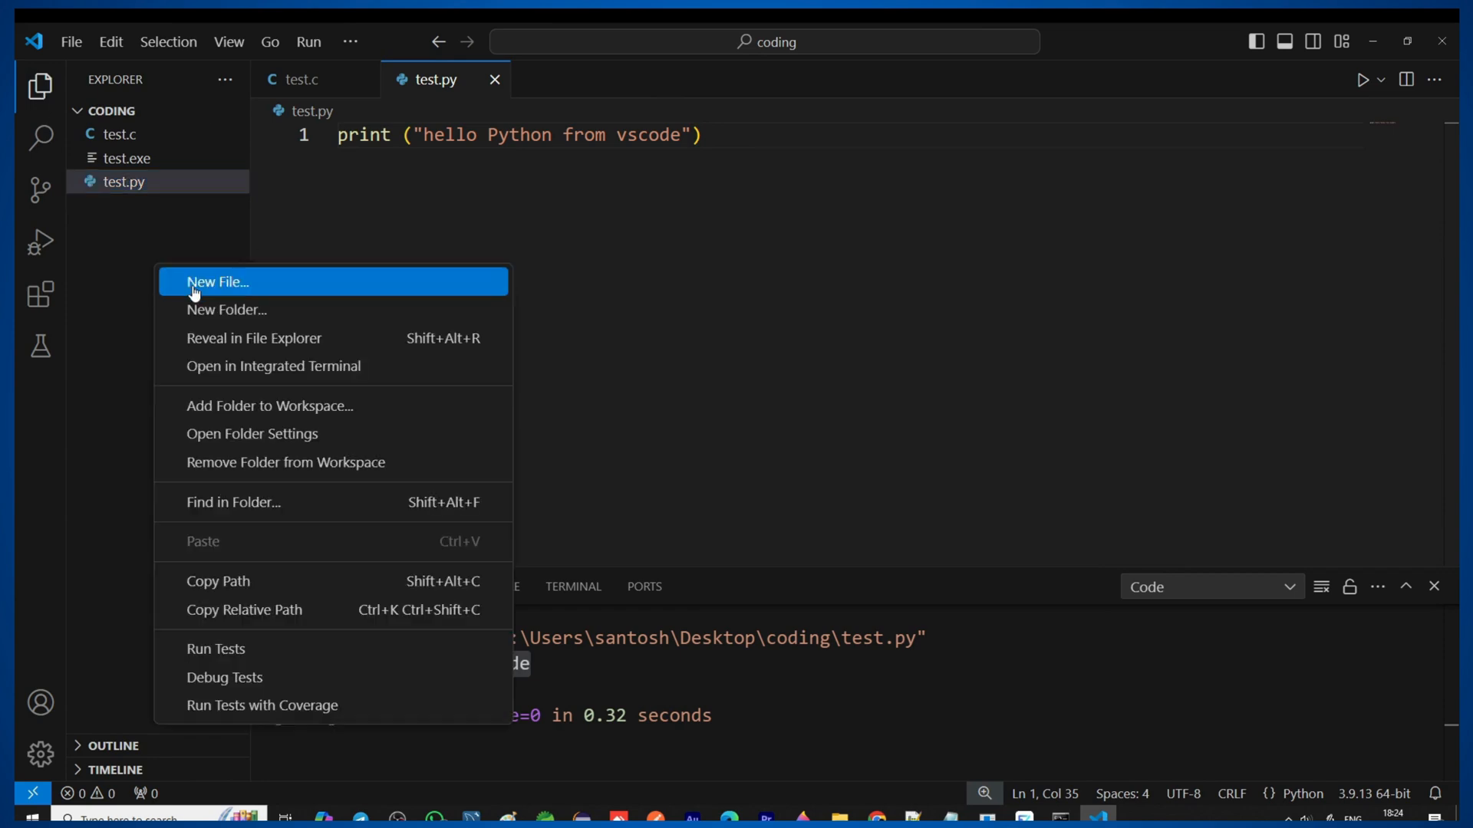
pyautogui.click(201, 283)
pyautogui.write('test.java')
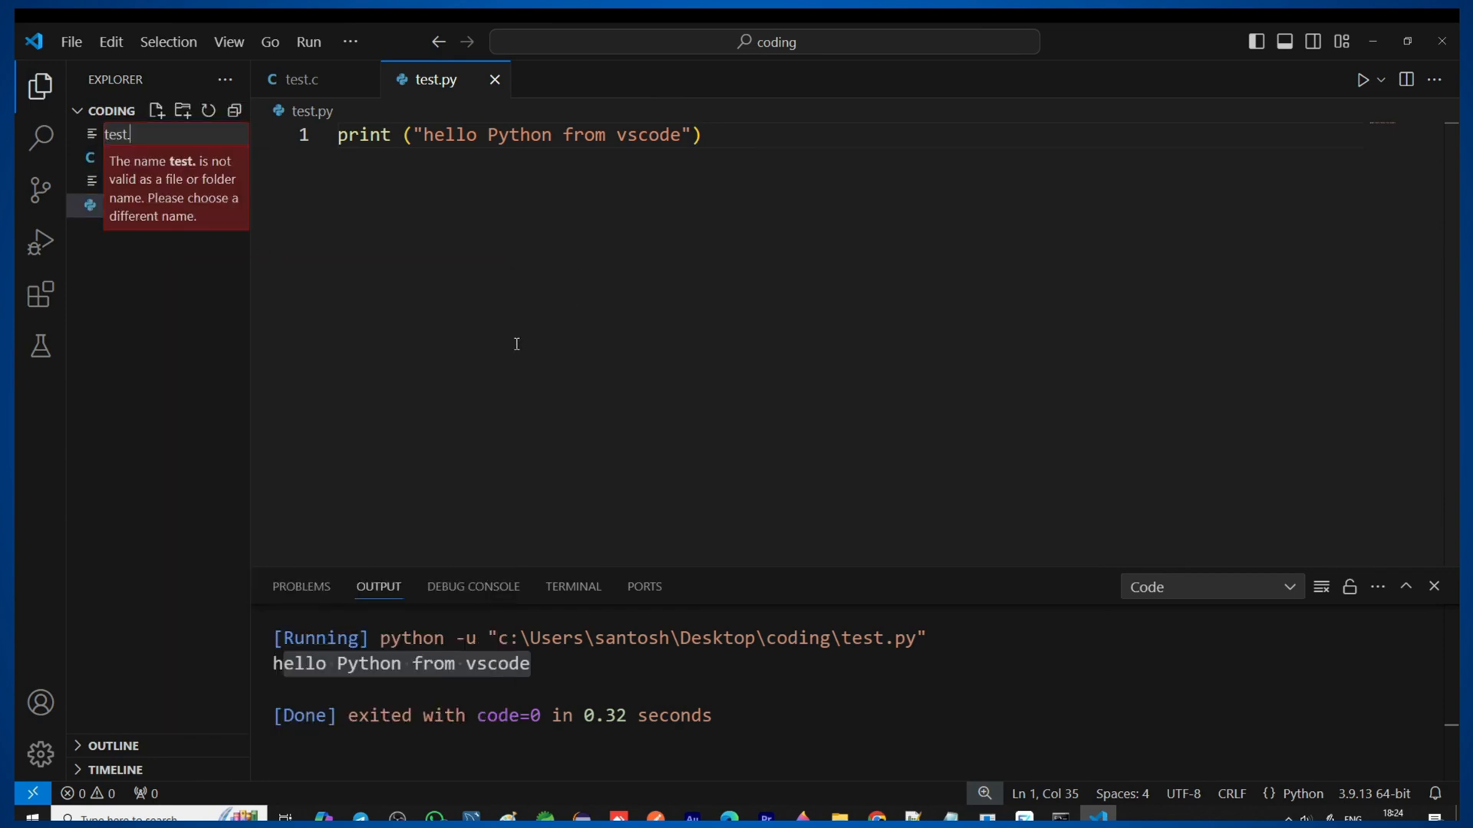
pyautogui.press('Return')
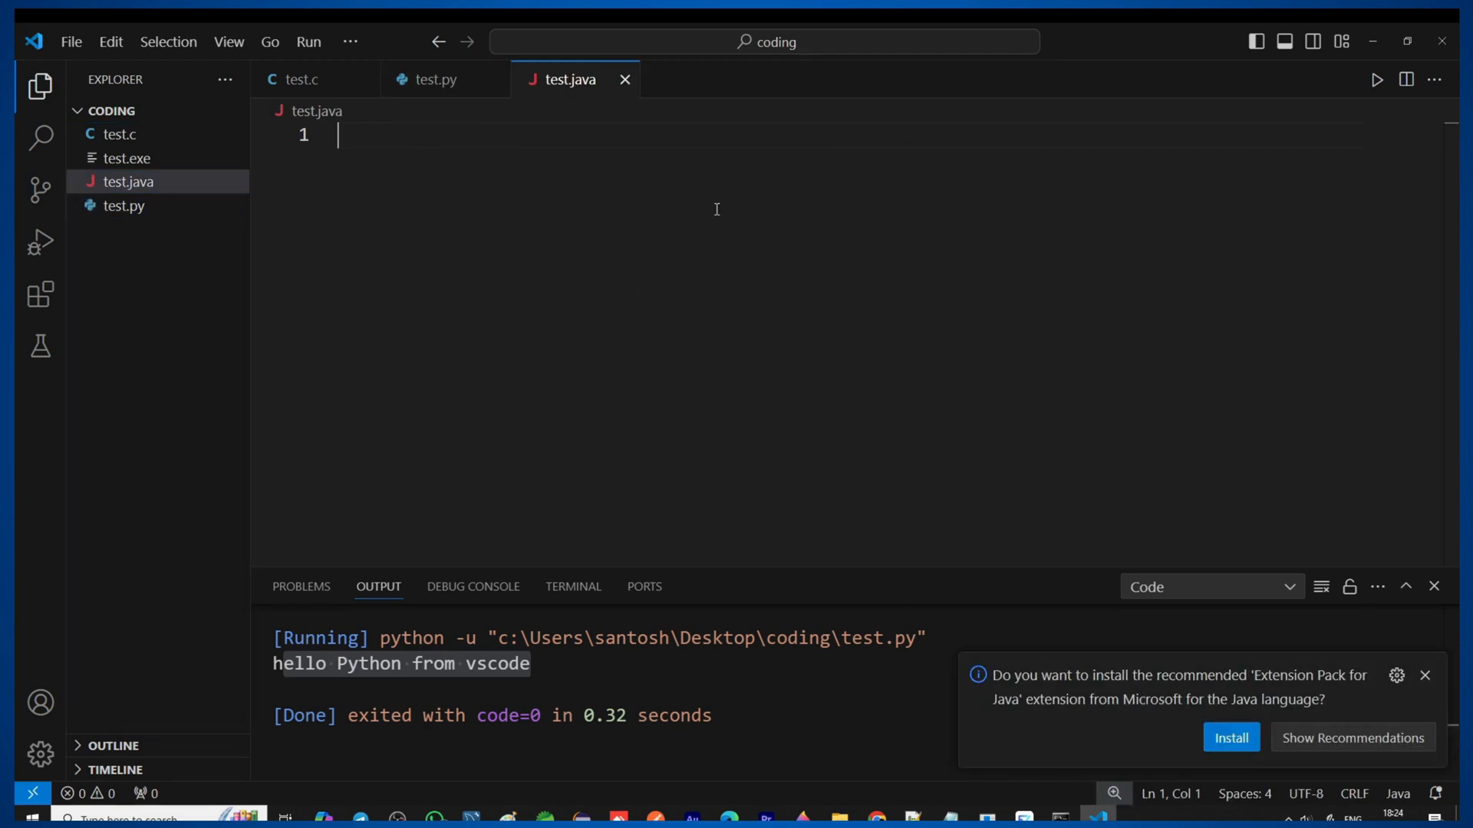
# - Declare class test in test.java containing a public static void main(String ar[]) method with an empty body
pyautogui.write('class test')
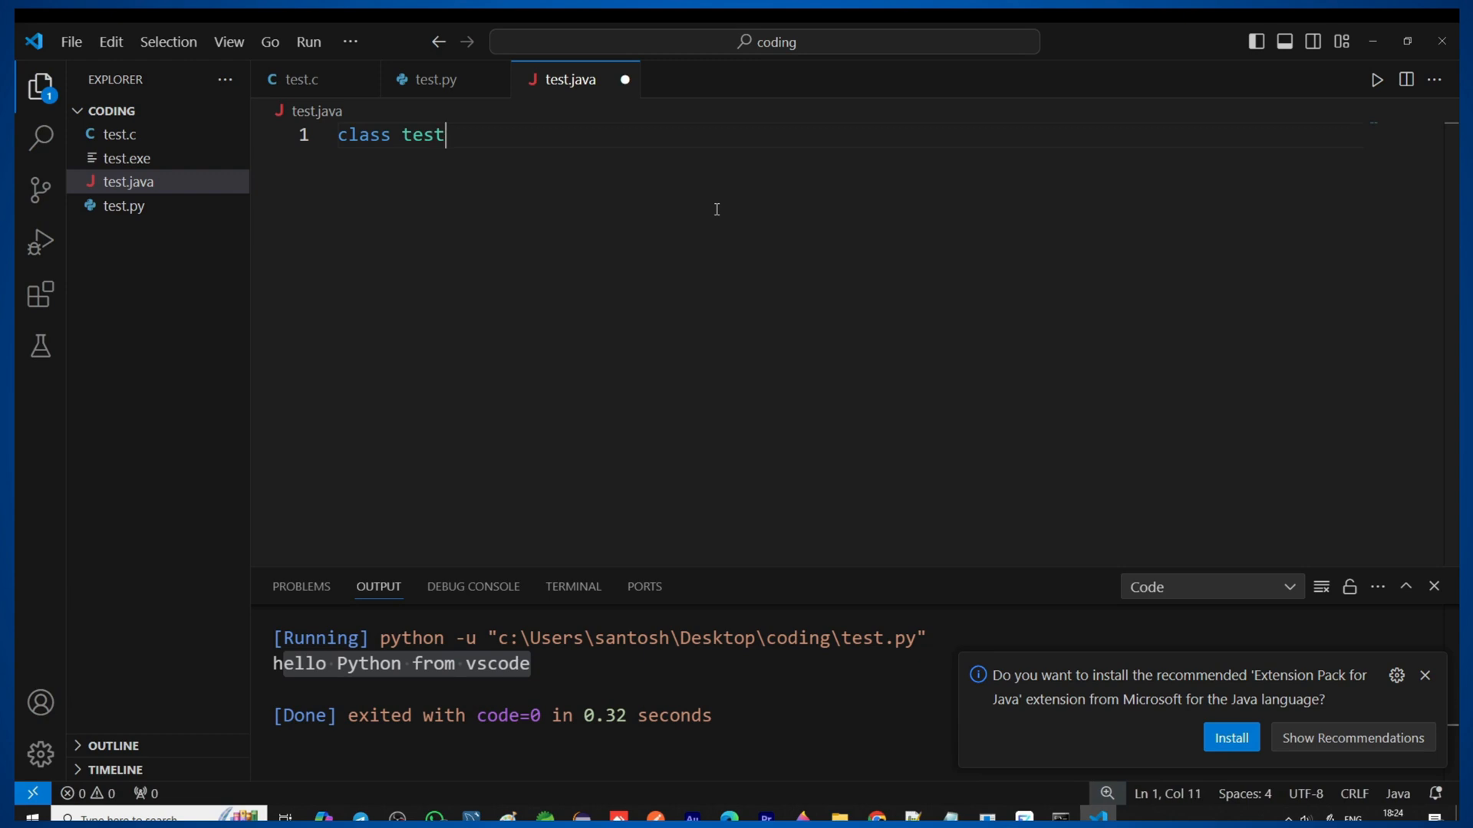
pyautogui.press('Return')
pyautogui.write('{')
pyautogui.press('Return')
pyautogui.write('public static v')
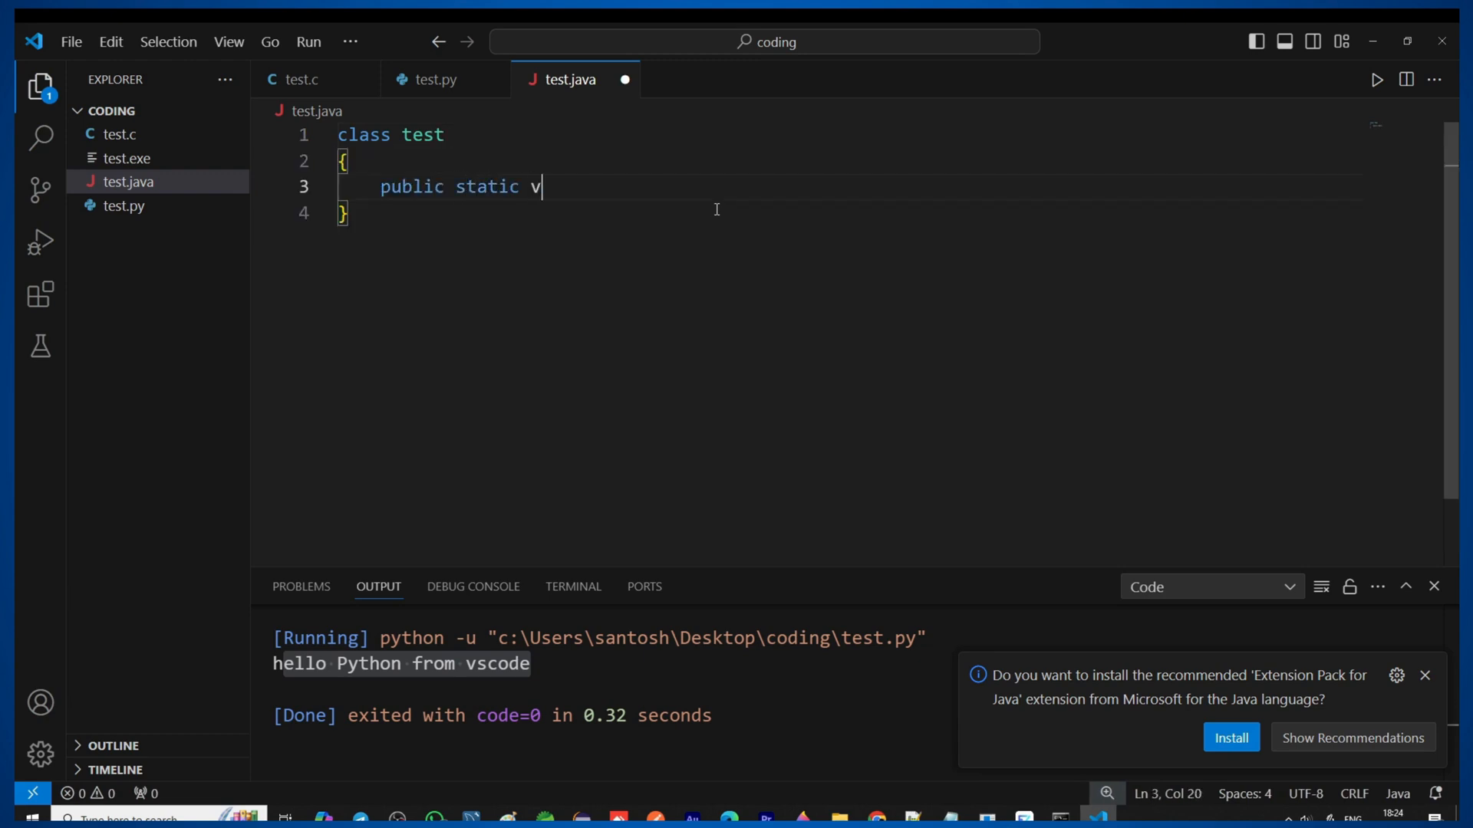
pyautogui.write('oid main(String ar[])')
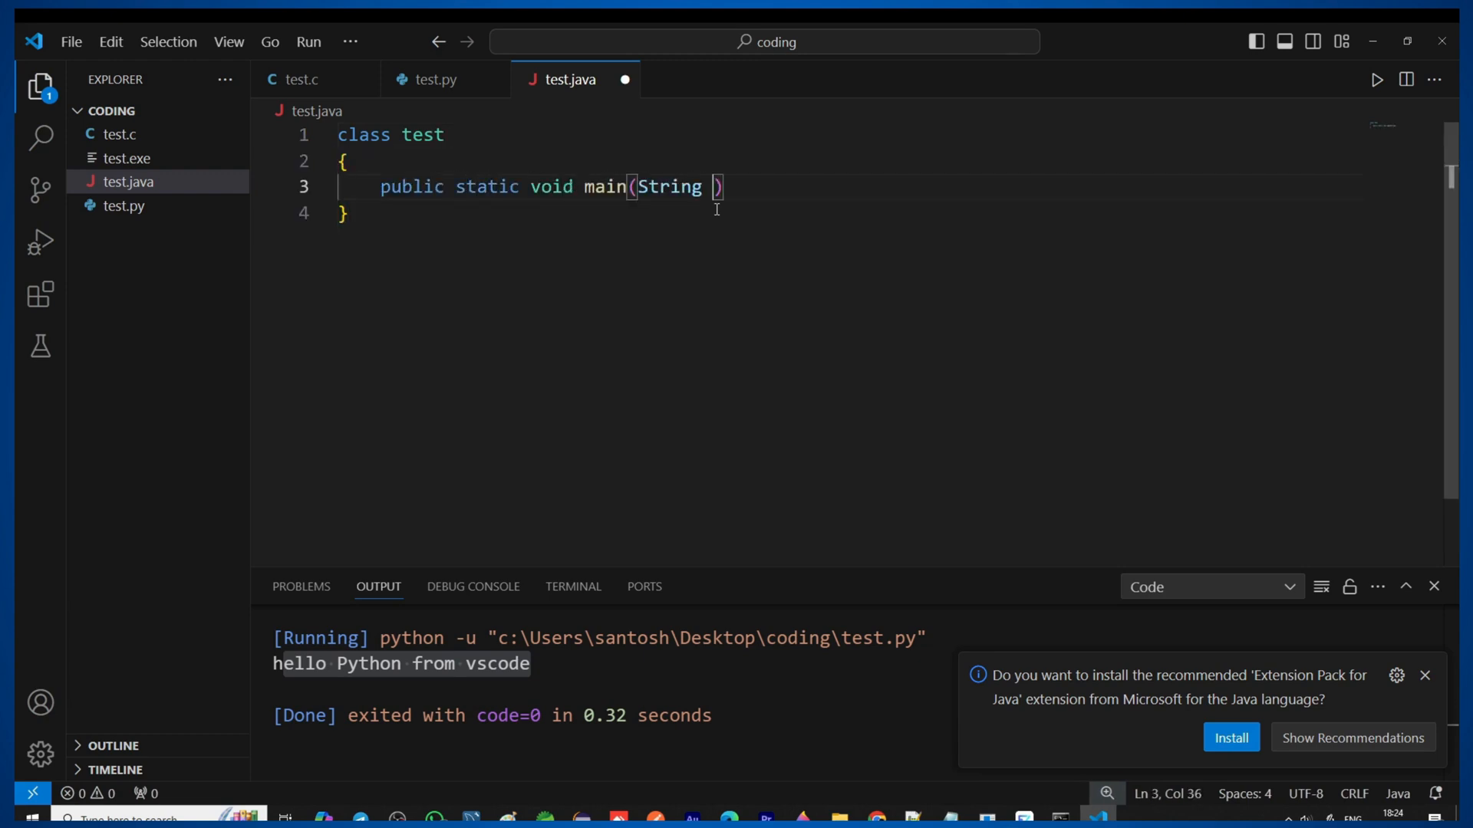
pyautogui.press('Return')
pyautogui.write('{')
pyautogui.press('Return')
# - Write System.out.println("Welcome to java from vscode"); in the main method, dismiss the Java extension pack recommendation, and save the file
pyautogui.write('Sys')
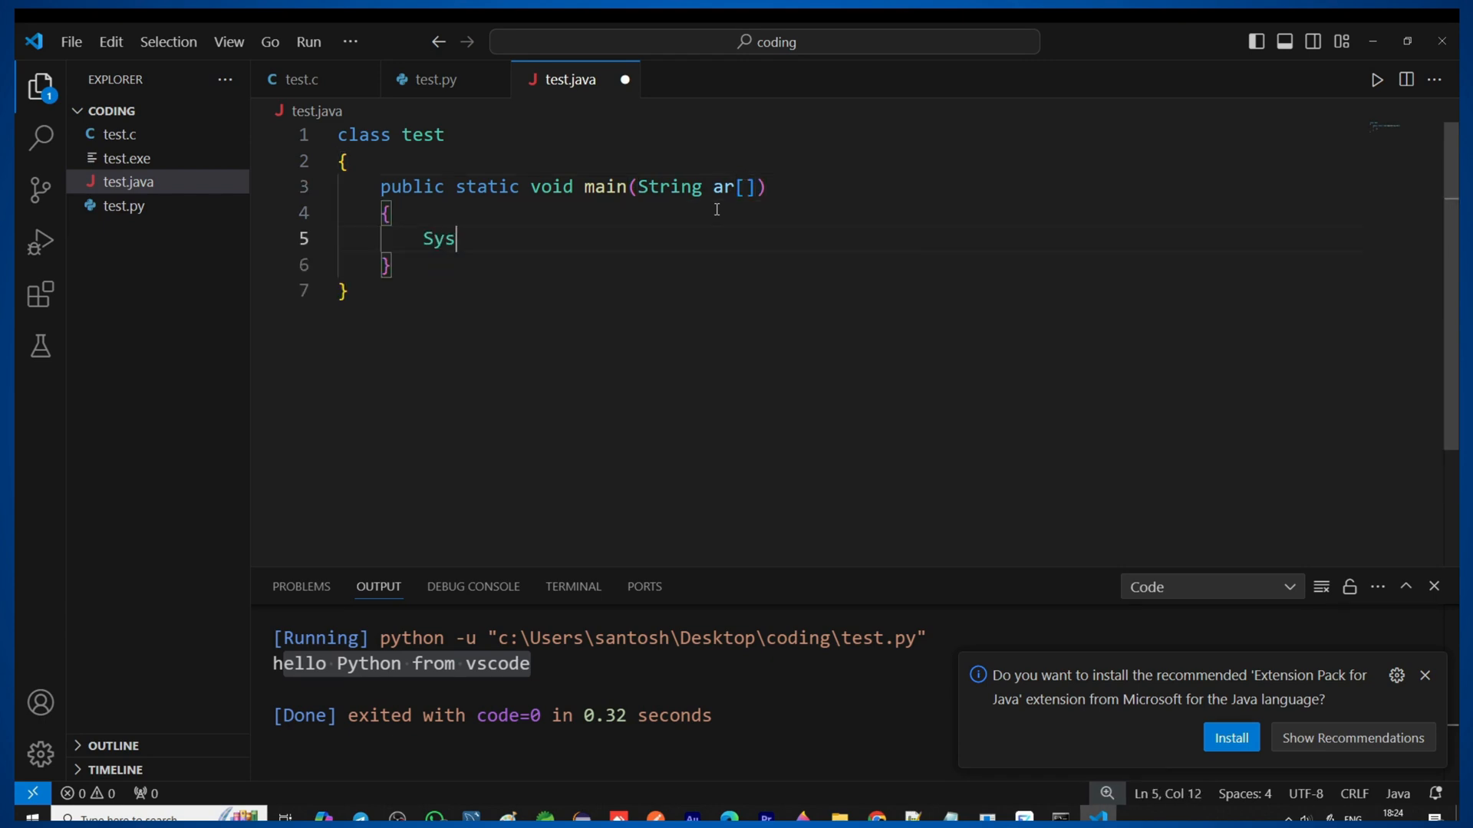
pyautogui.write('tem.out.printlm')
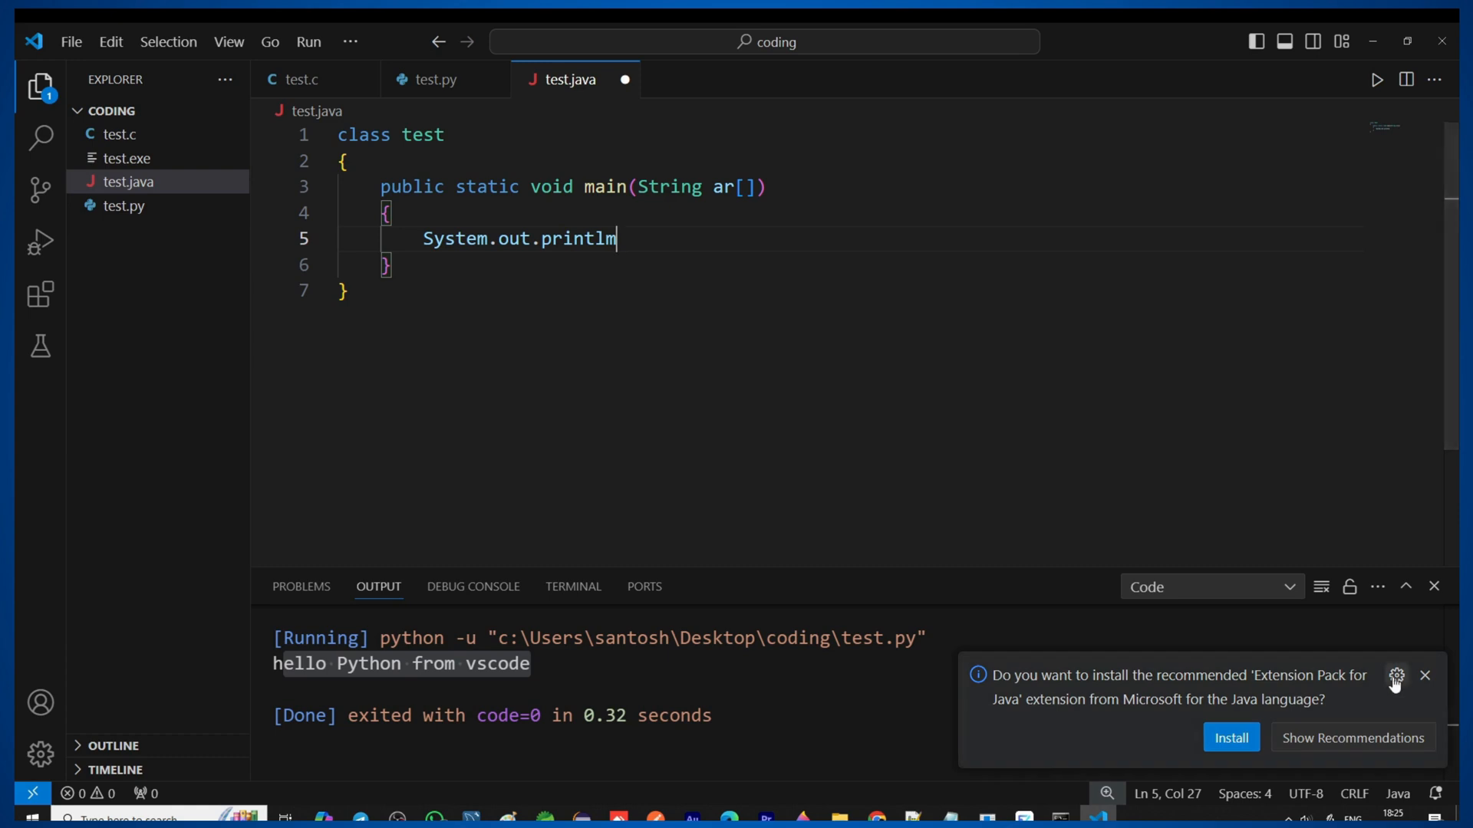
pyautogui.click(1424, 675)
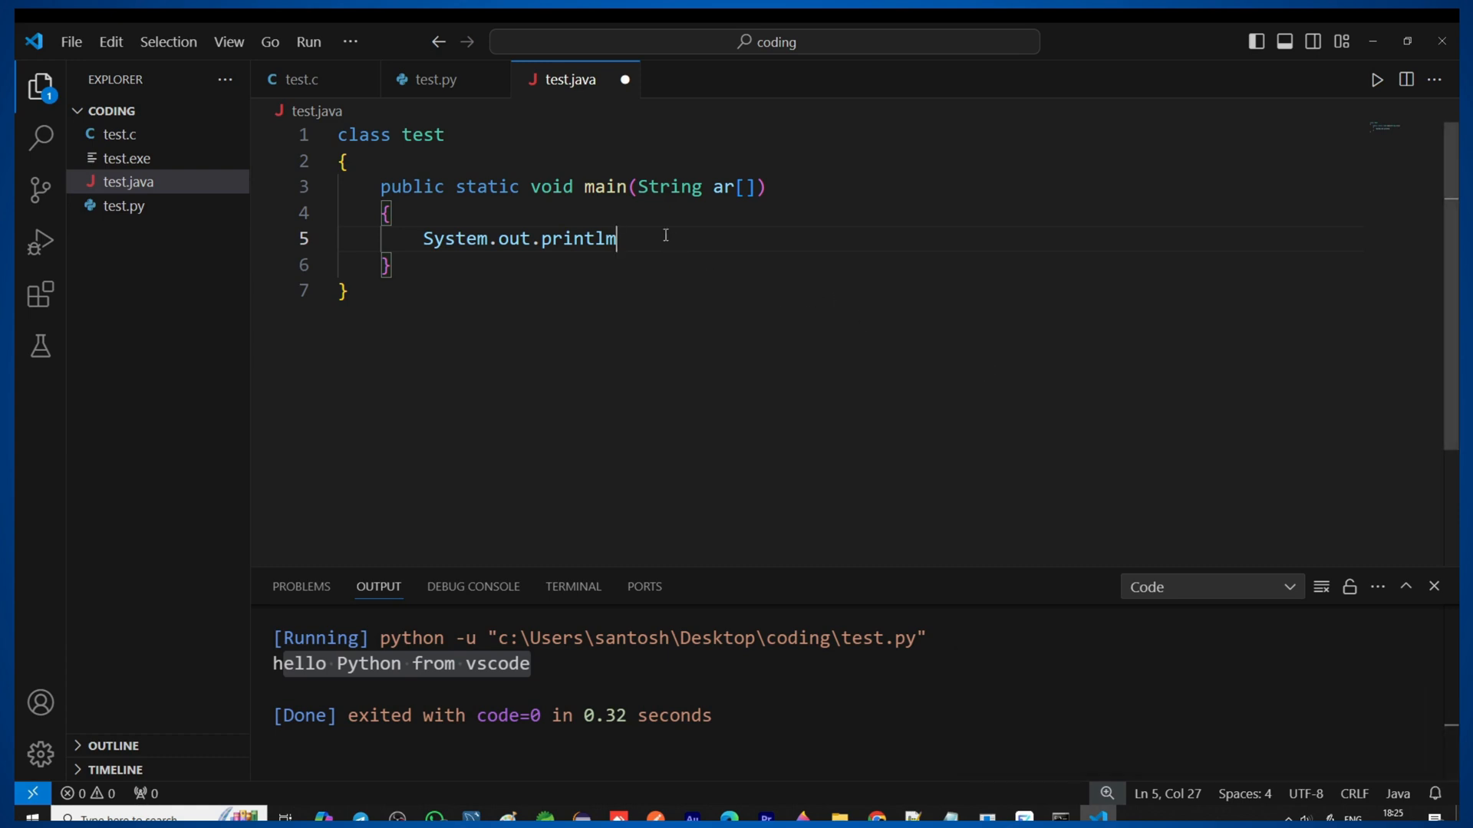
pyautogui.press('BackSpace')
pyautogui.write('n("')
pyautogui.write('Welcome to java ')
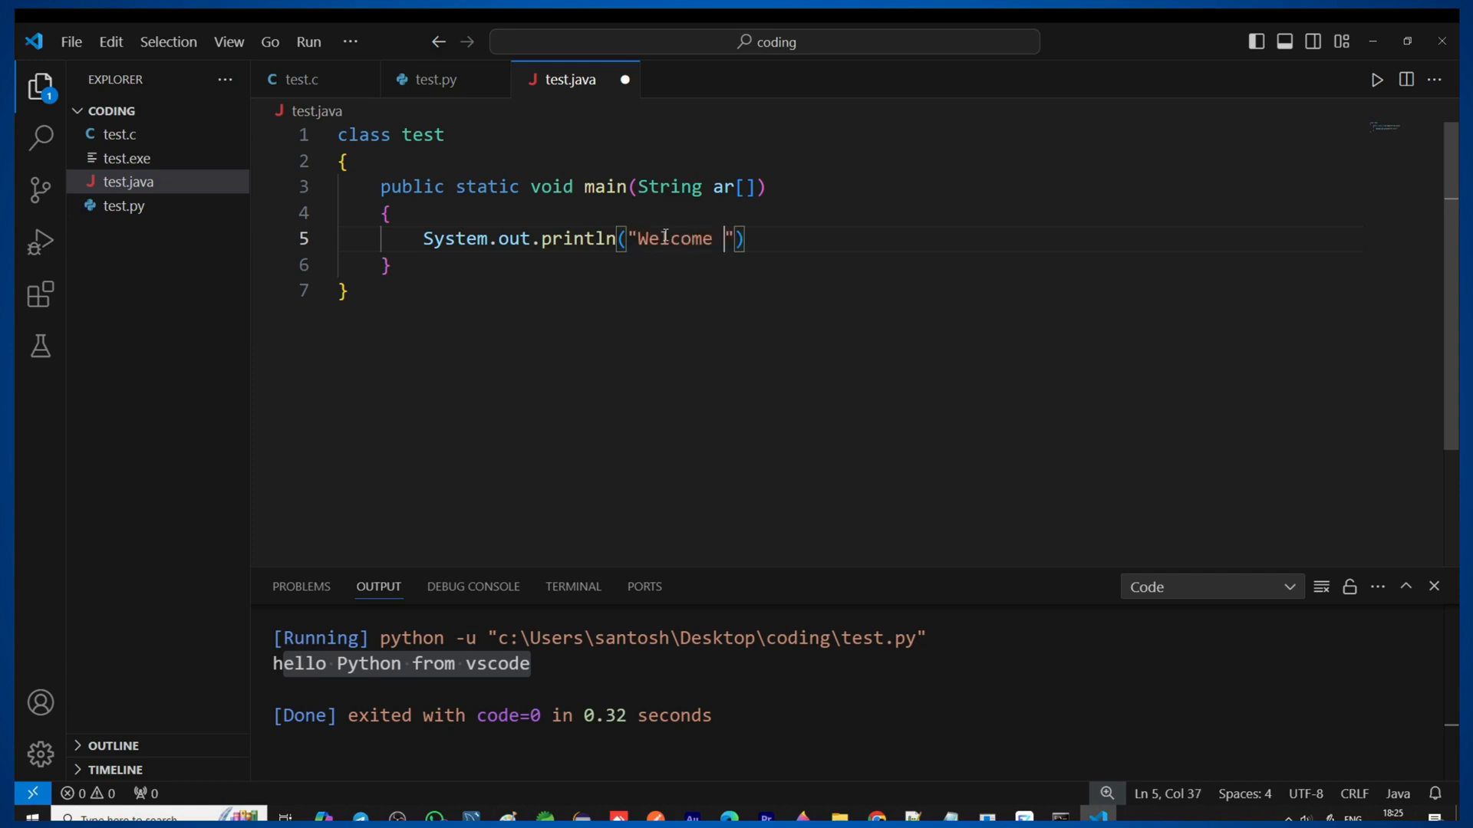
pyautogui.write('from vscod')
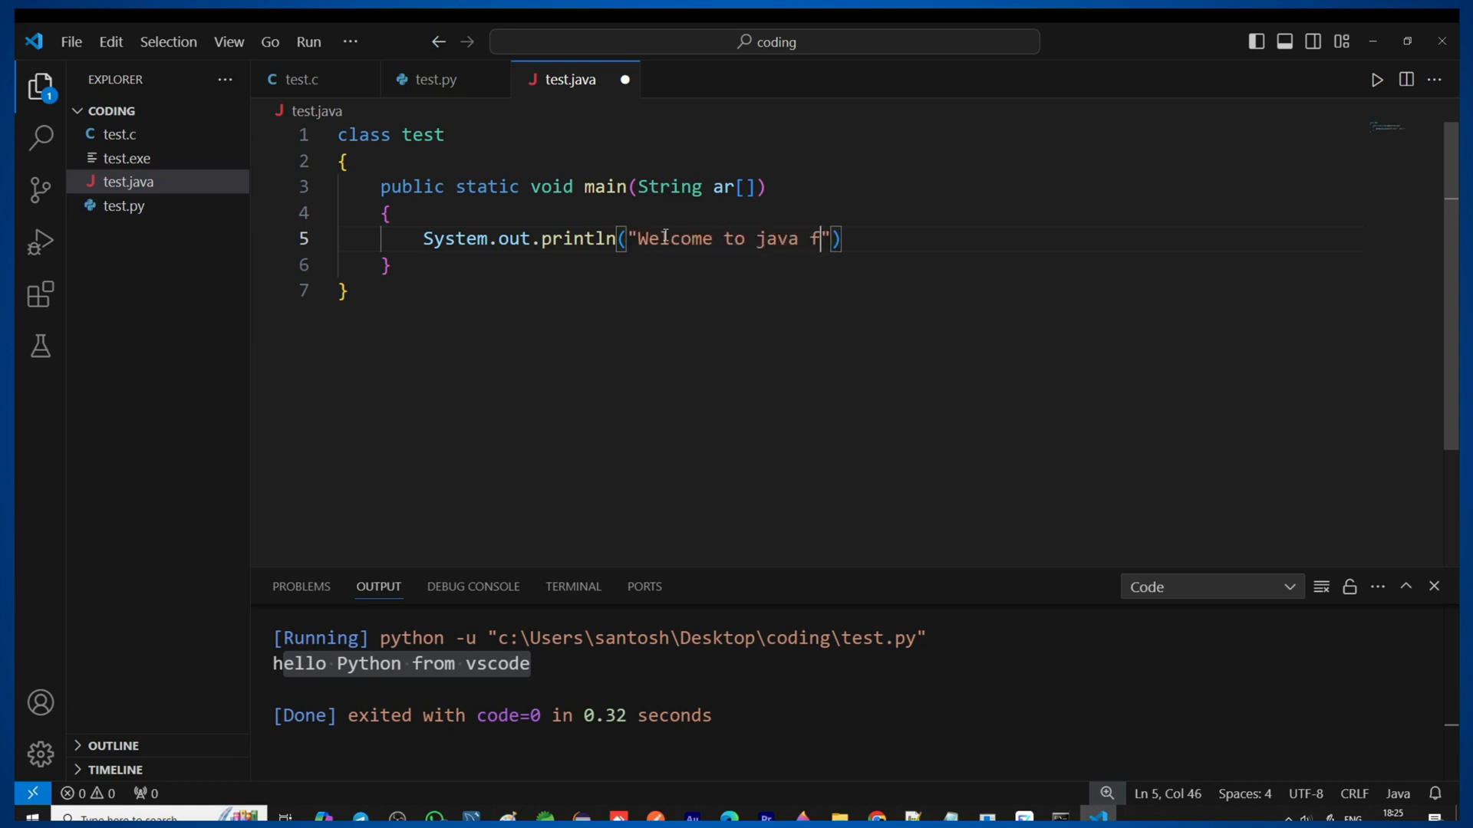
pyautogui.write('e");')
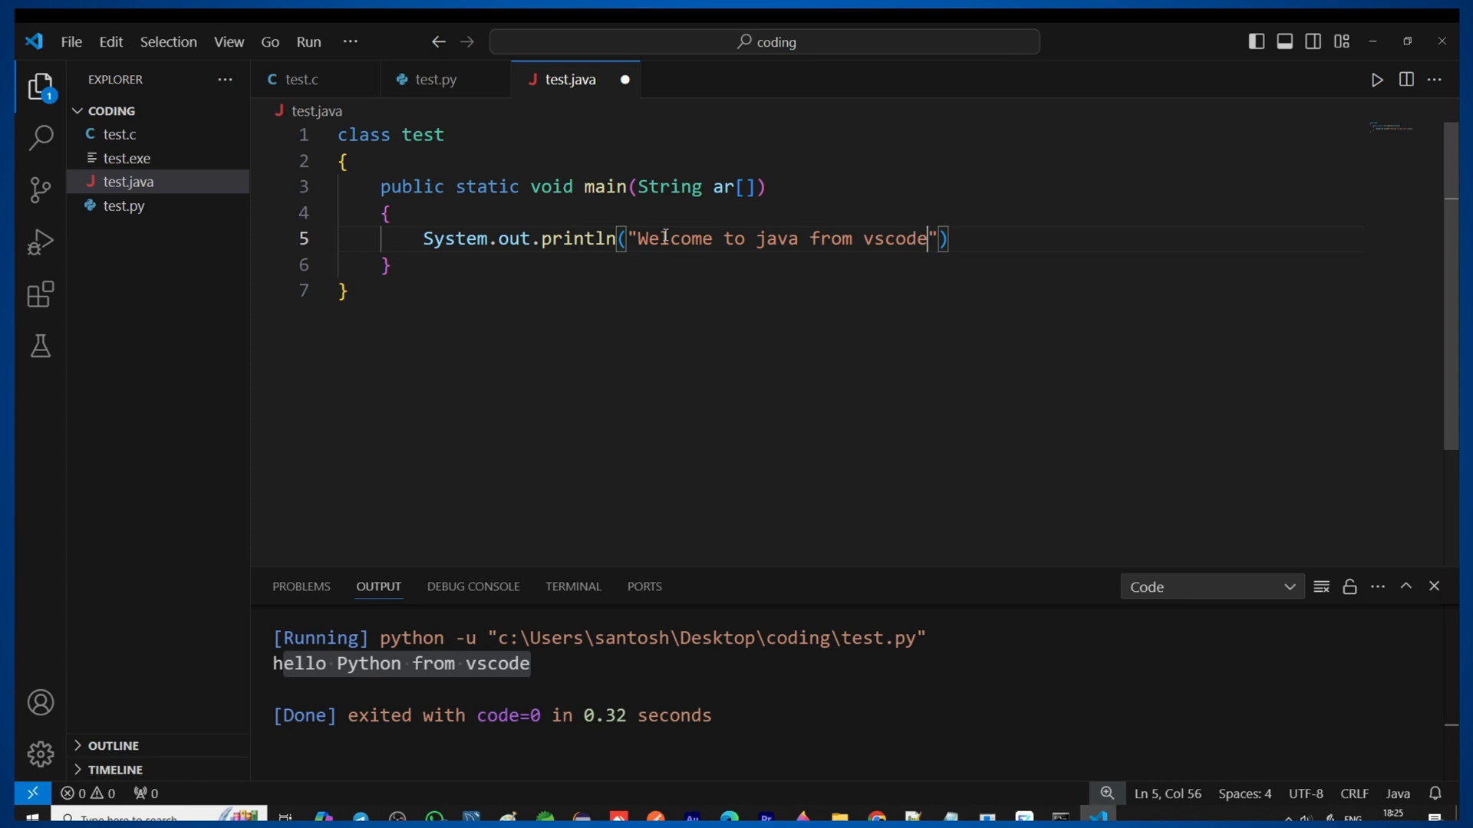
pyautogui.hotkey('ctrl', 's')
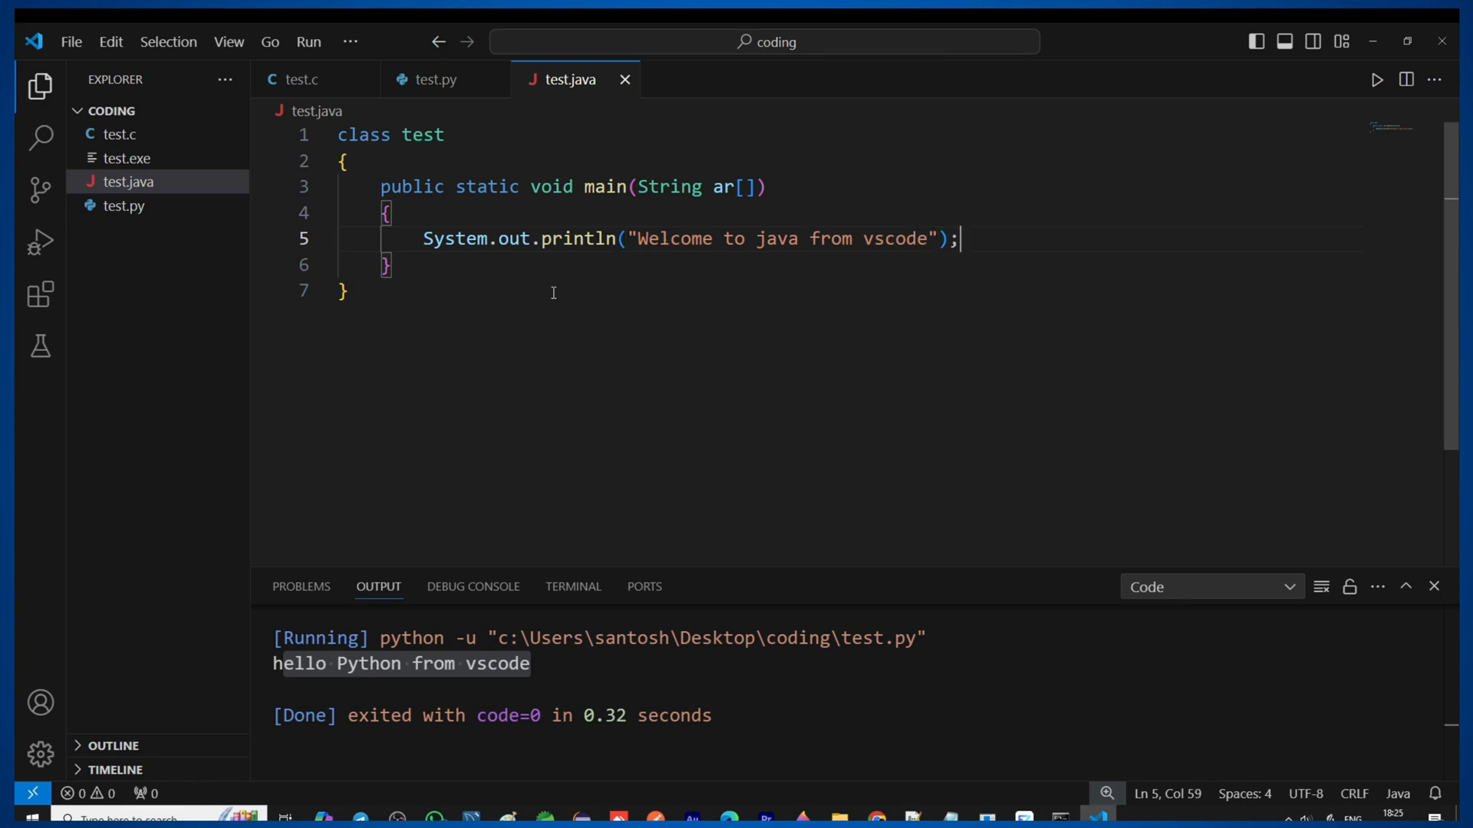
# - Execute test.java with the Run Code command and highlight the printed line in the output
pyautogui.rightClick(591, 302)
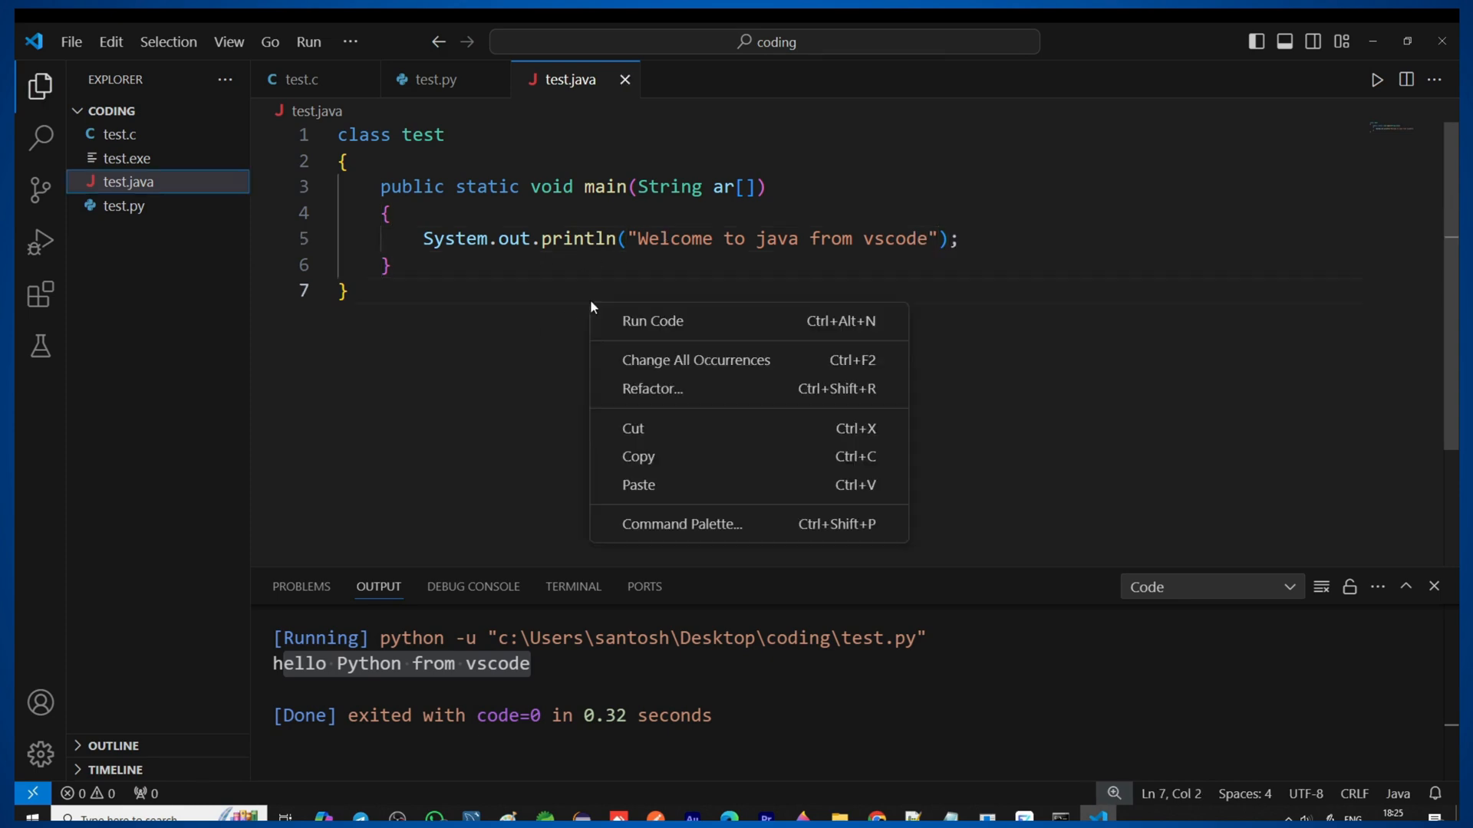
pyautogui.click(655, 323)
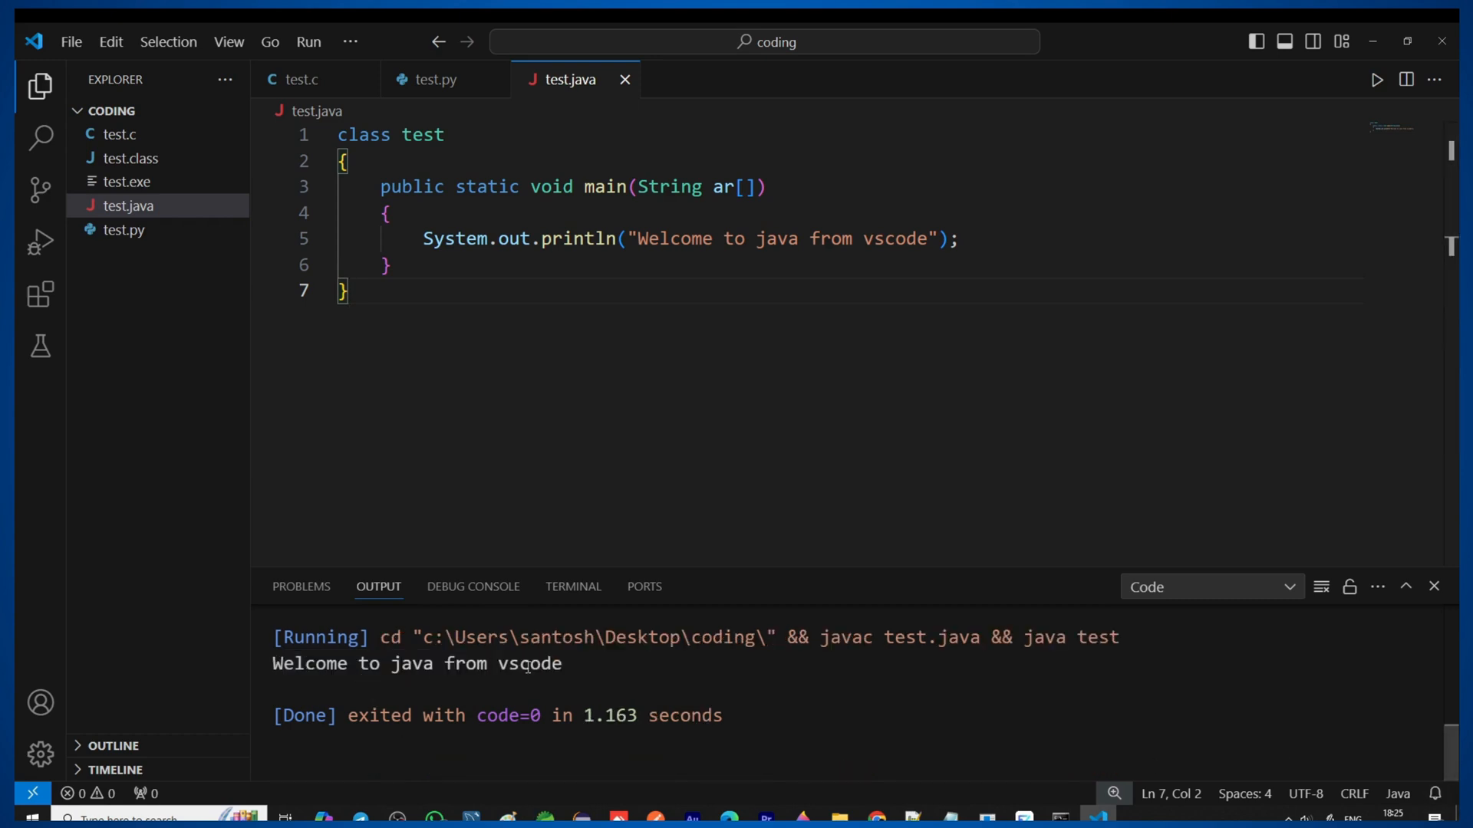
pyautogui.click(563, 665)
pyautogui.keyDown('shift'); pyautogui.click(254, 674); pyautogui.keyUp('shift')
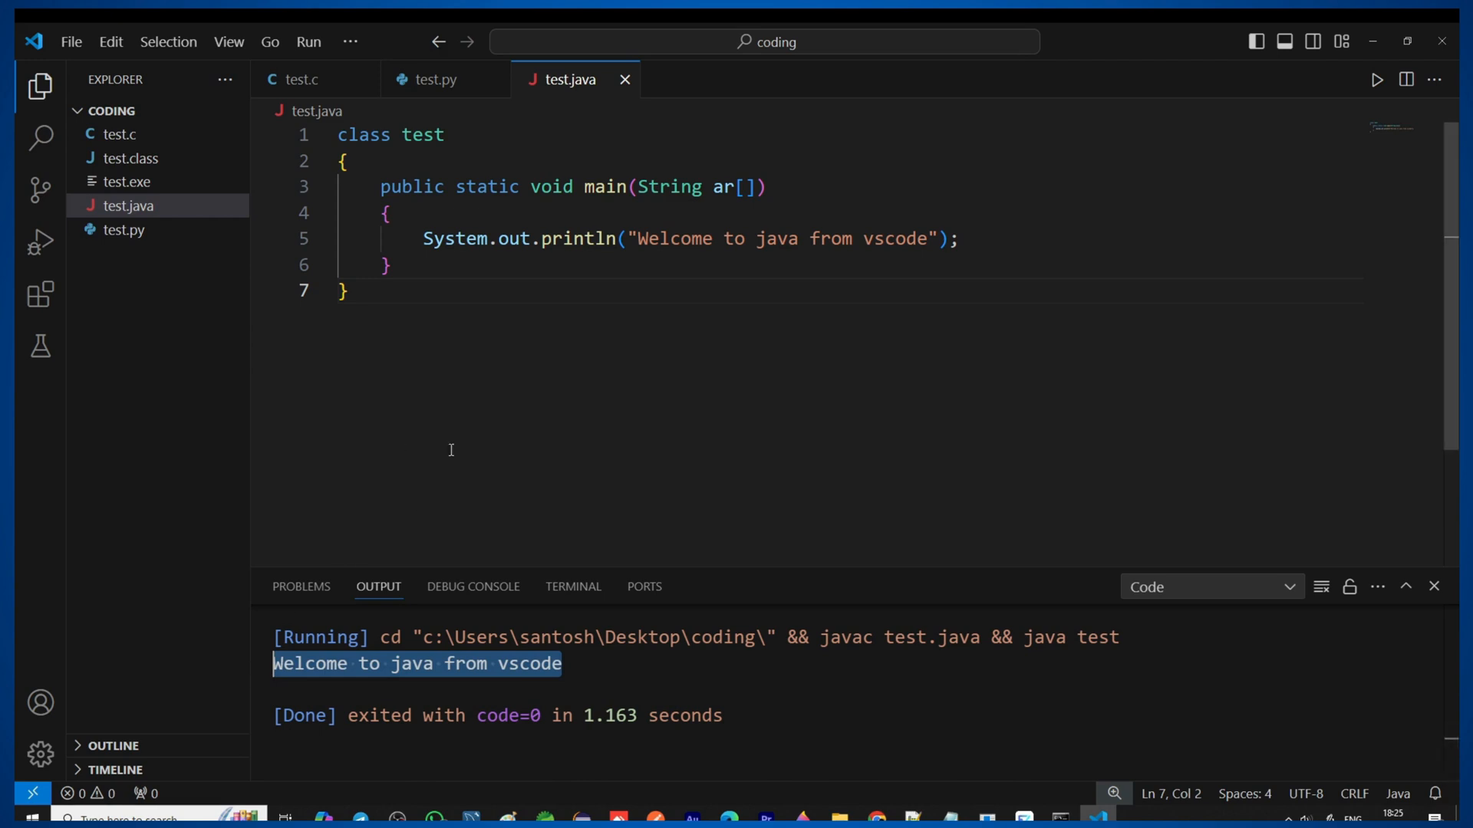
pyautogui.click(410, 298)
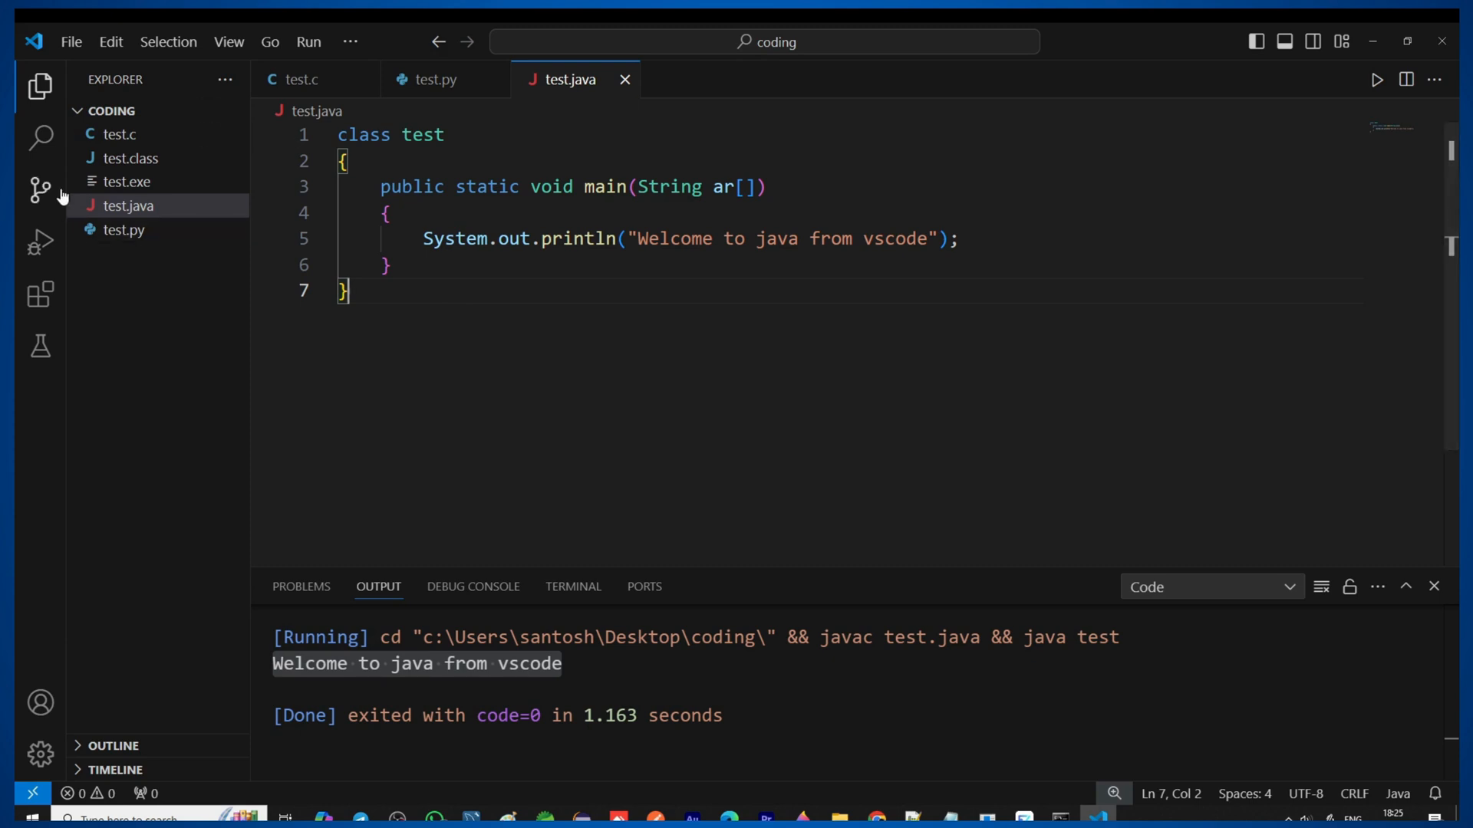
# - Review the installed extensions, examine the Code Runner details page and close it
pyautogui.click(37, 297)
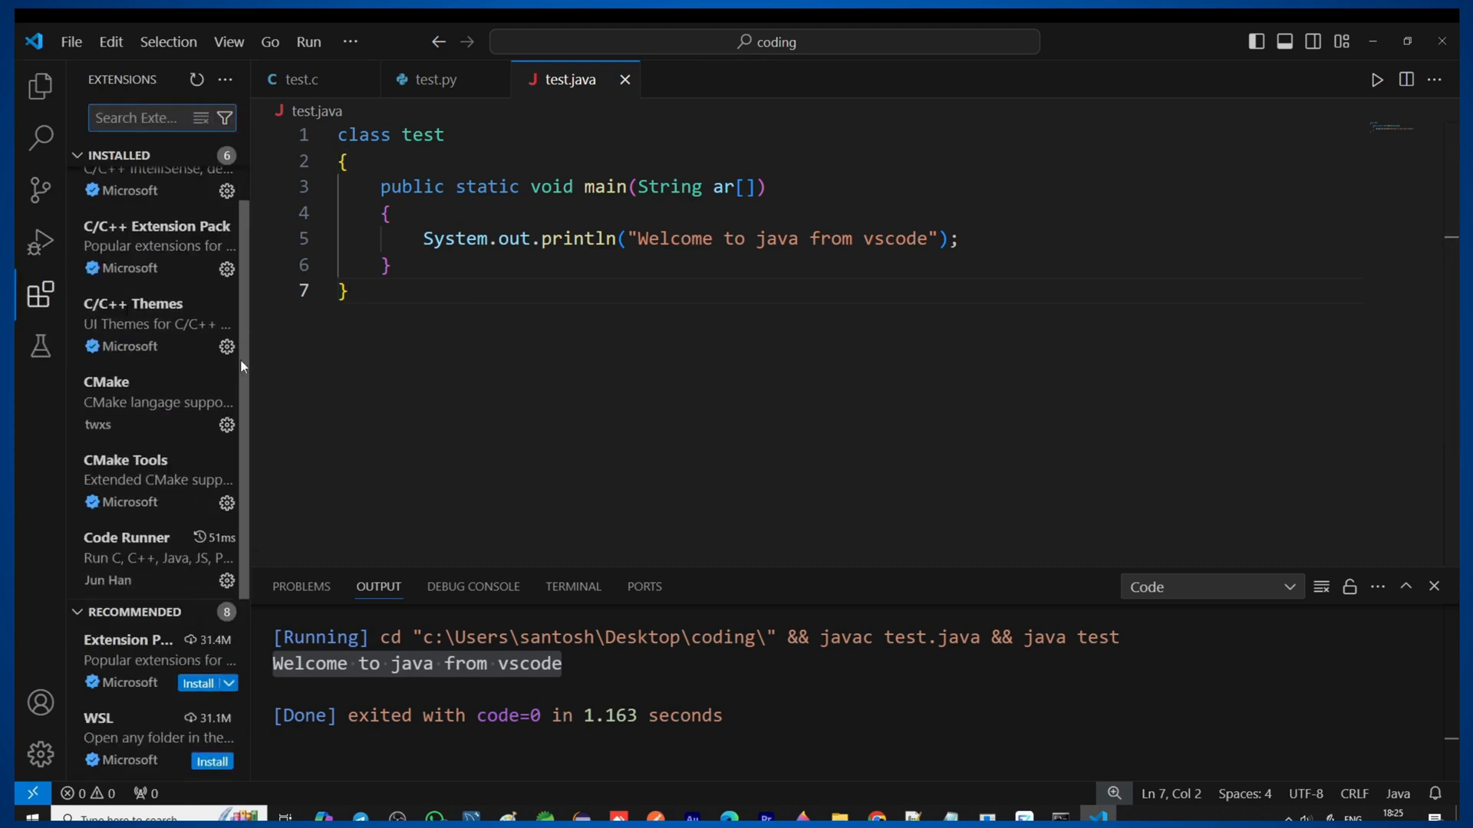
pyautogui.moveTo(242, 406); pyautogui.dragTo(247, 280)
pyautogui.scroll(-1, 247, 281)
pyautogui.click(158, 538)
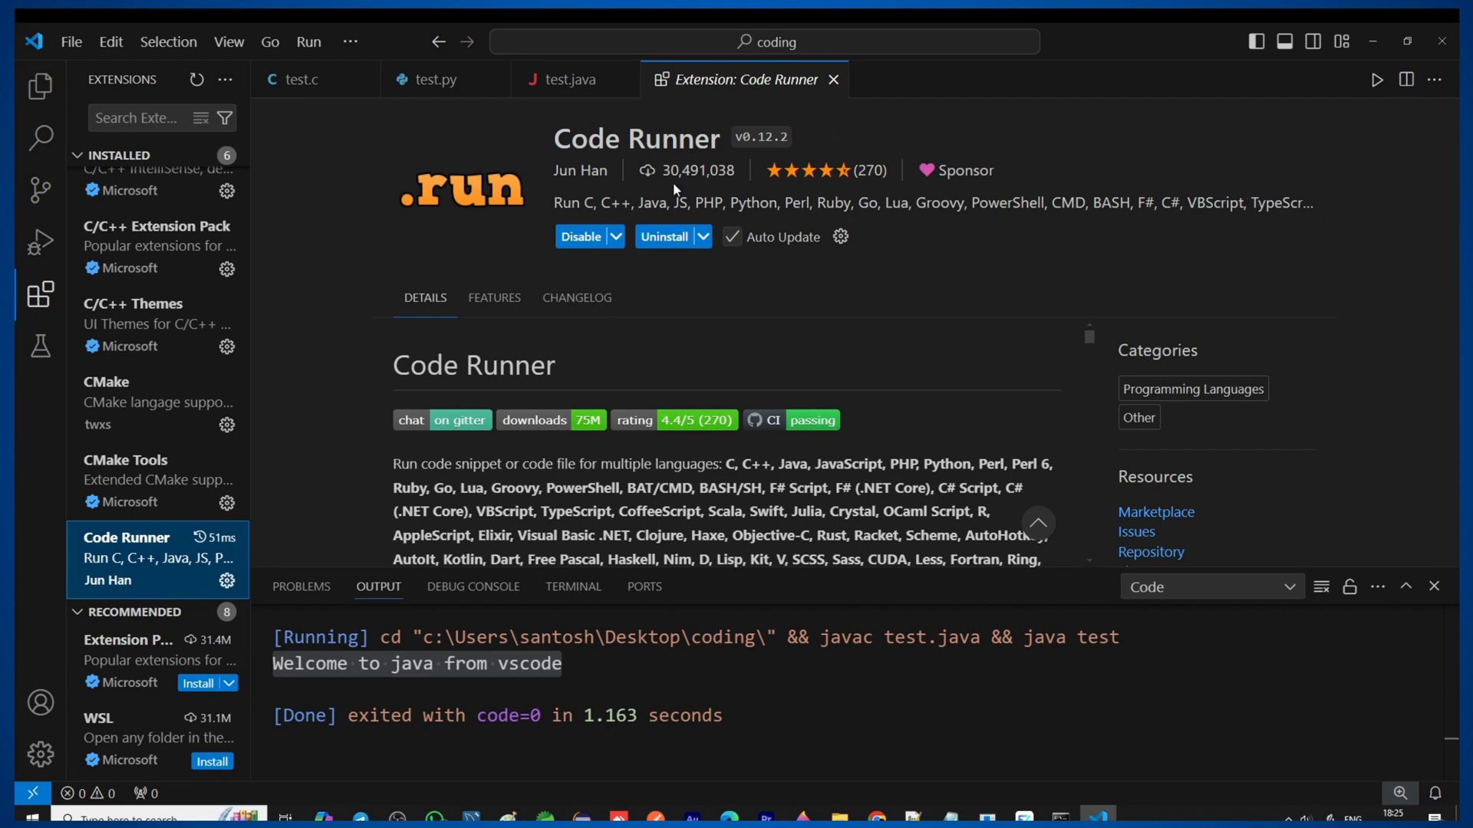
pyautogui.click(833, 79)
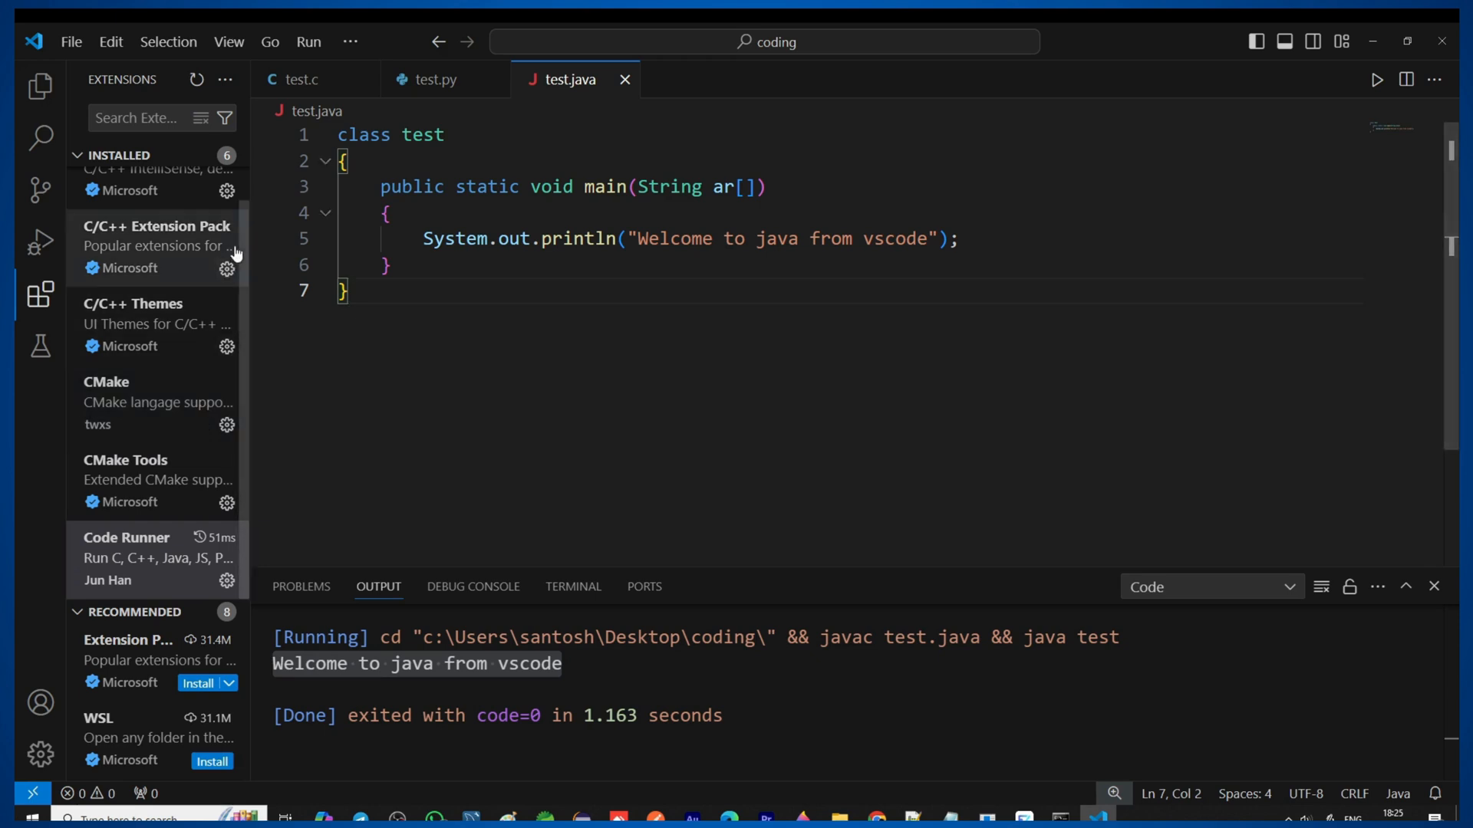
pyautogui.scroll(1, 236, 255)
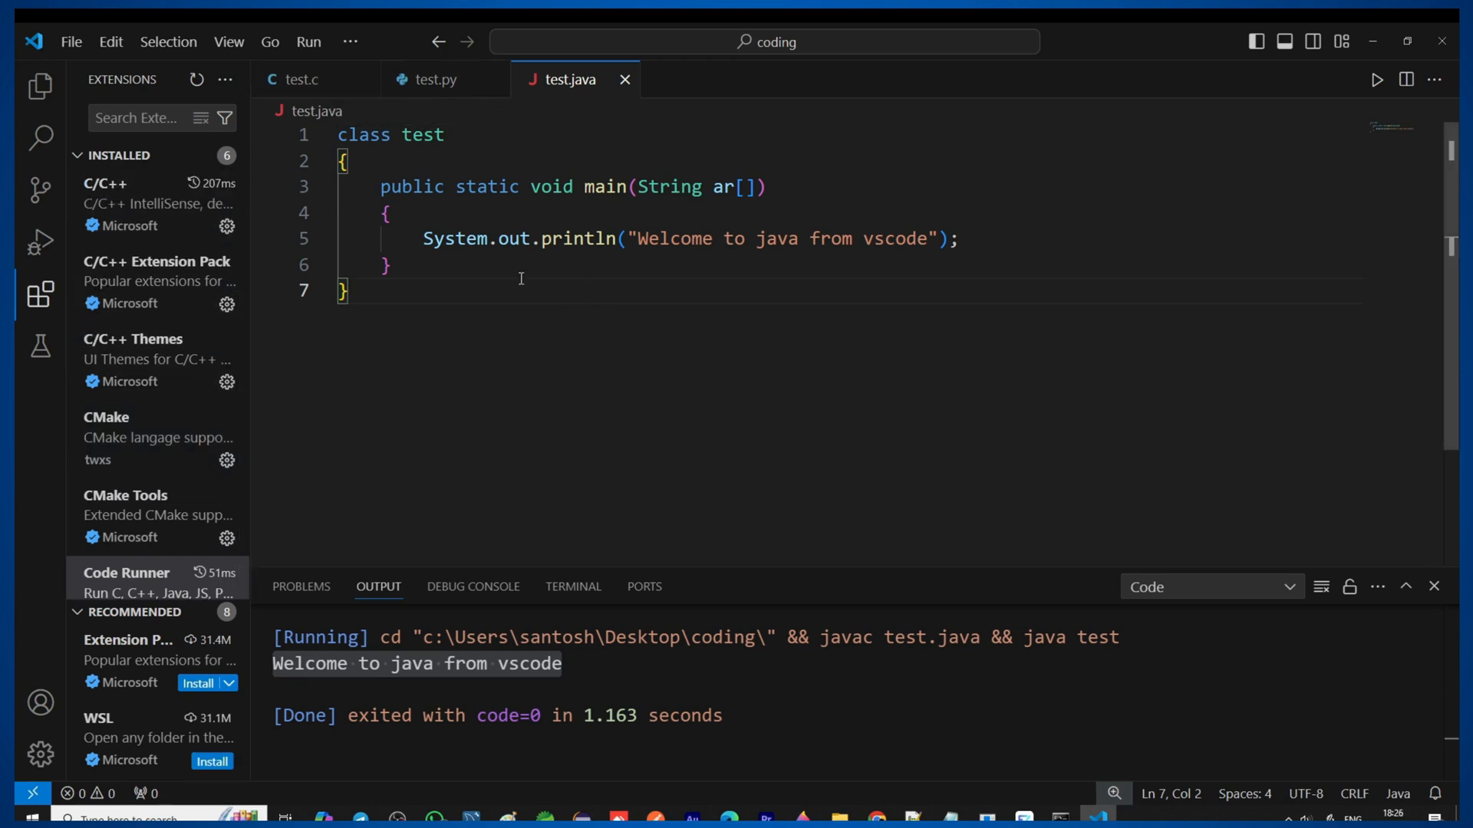